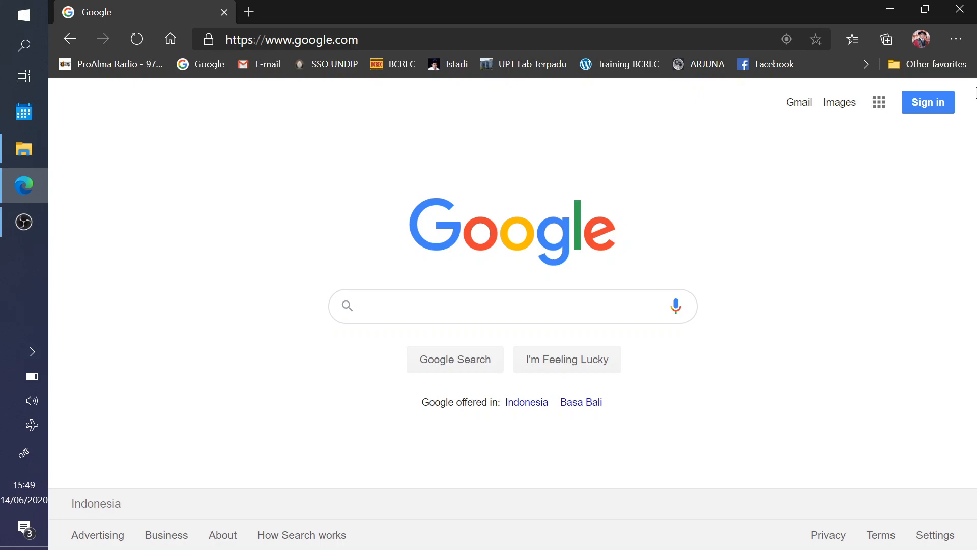
- Sign in to Google by choosing the account and entering its password
left_click(933, 102)
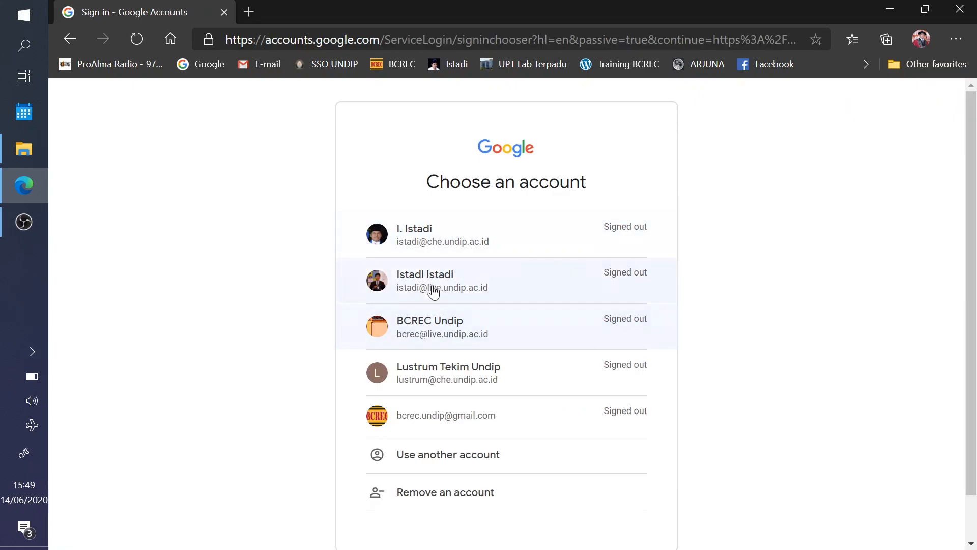
left_click(431, 240)
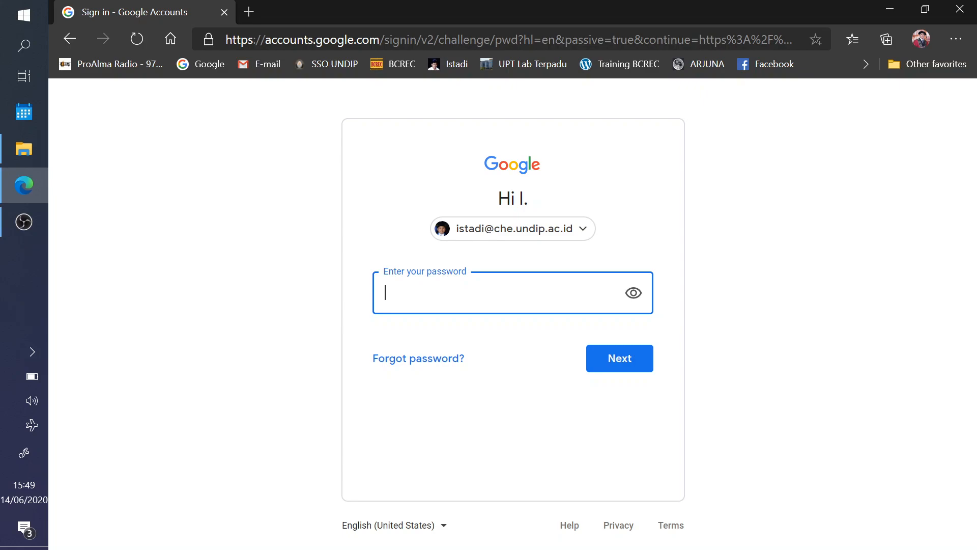
type("***********")
key("Return")
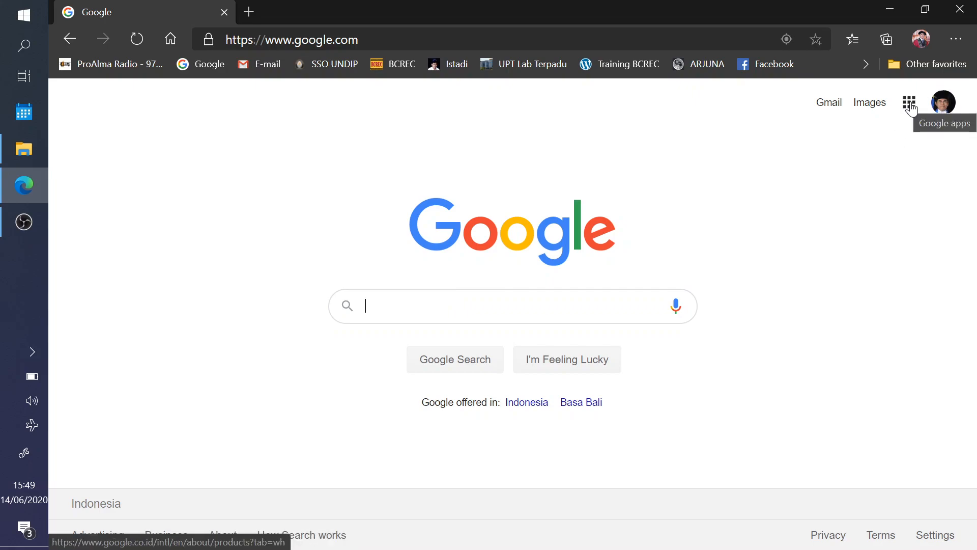
- Go to Google Drive through the Google apps panel
left_click(323, 41)
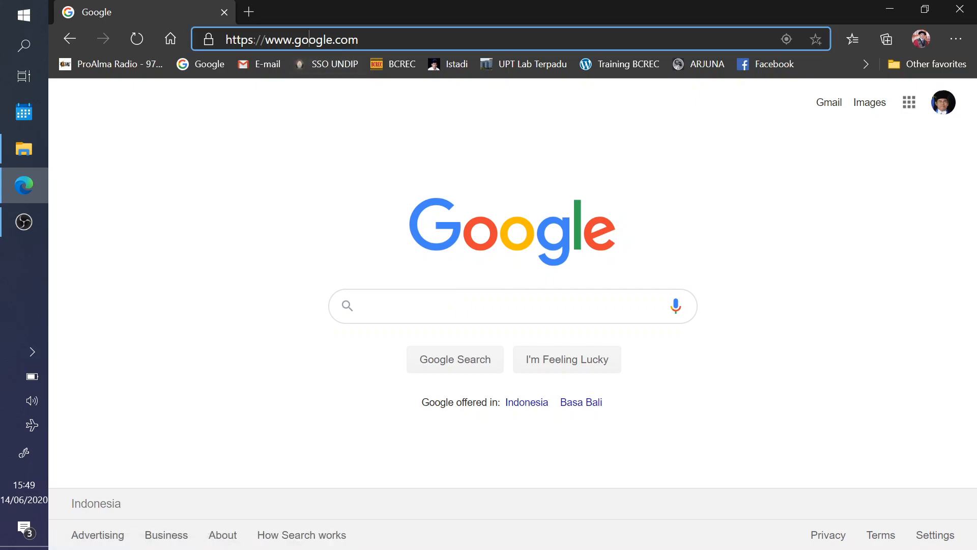
left_click(768, 159)
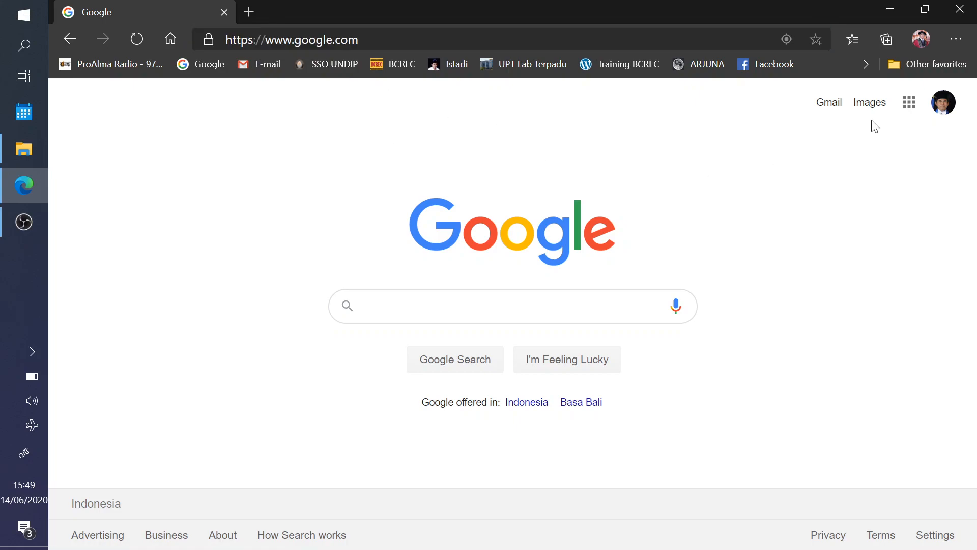
left_click(908, 104)
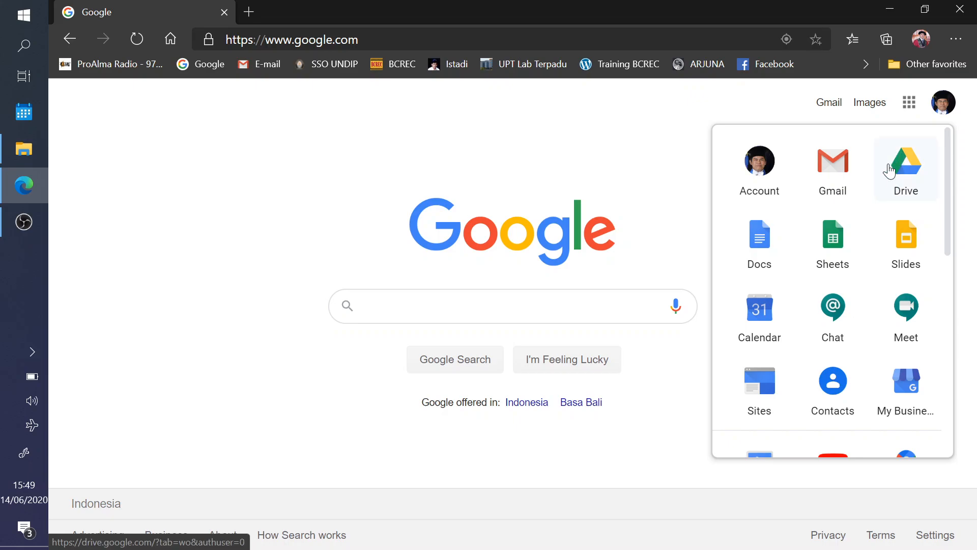
scroll(781, 399, "down", 5)
scroll(802, 326, "down", 5)
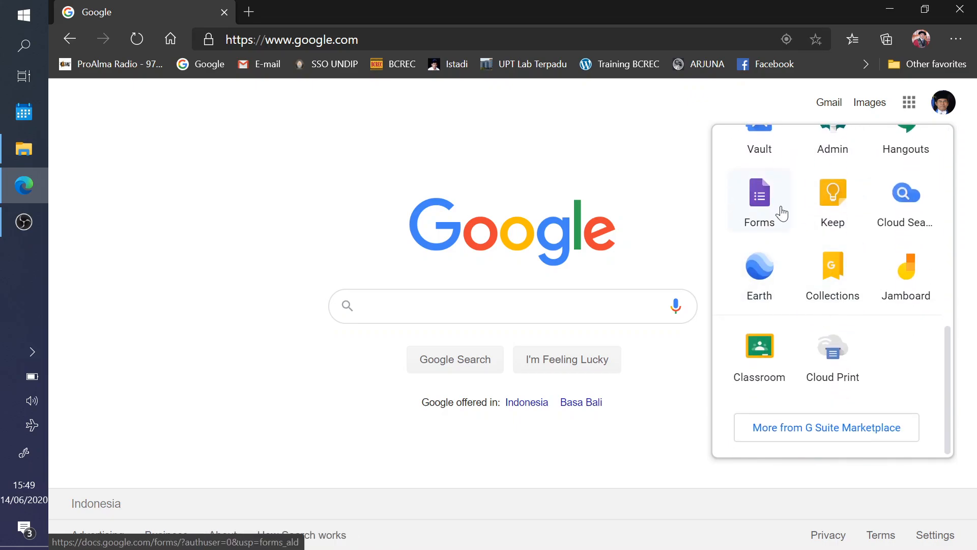
scroll(782, 211, "up", 10)
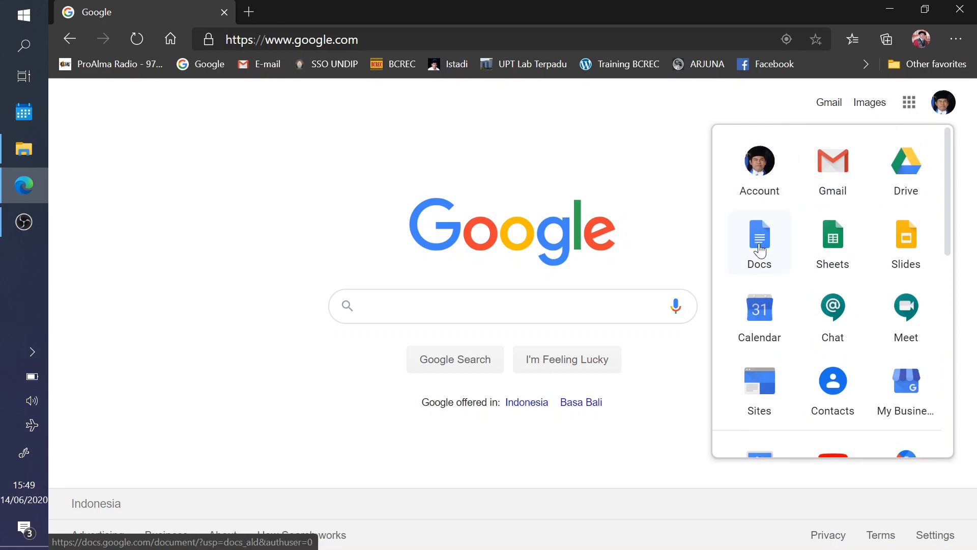
scroll(814, 255, "down", 2)
scroll(906, 183, "up", 2)
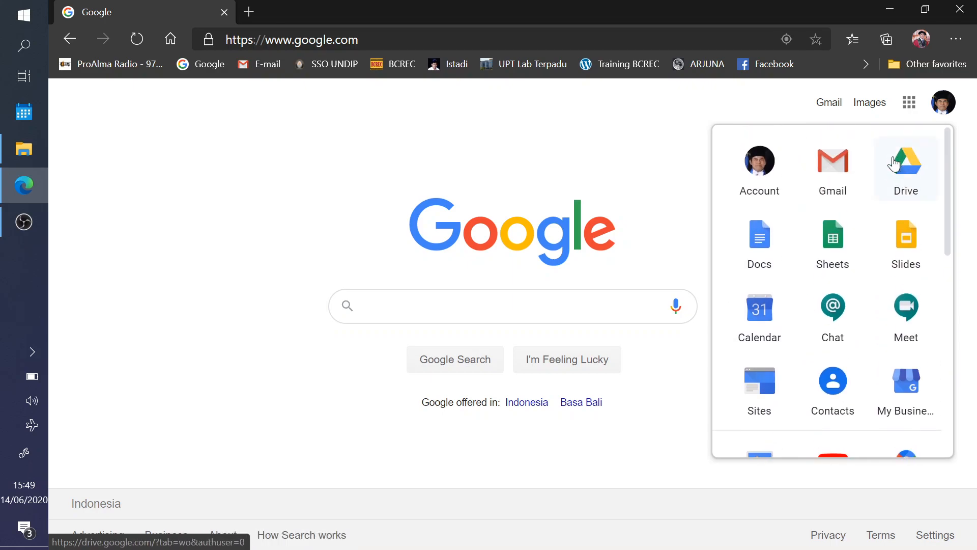
scroll(888, 176, "down", 3)
scroll(807, 306, "down", 4)
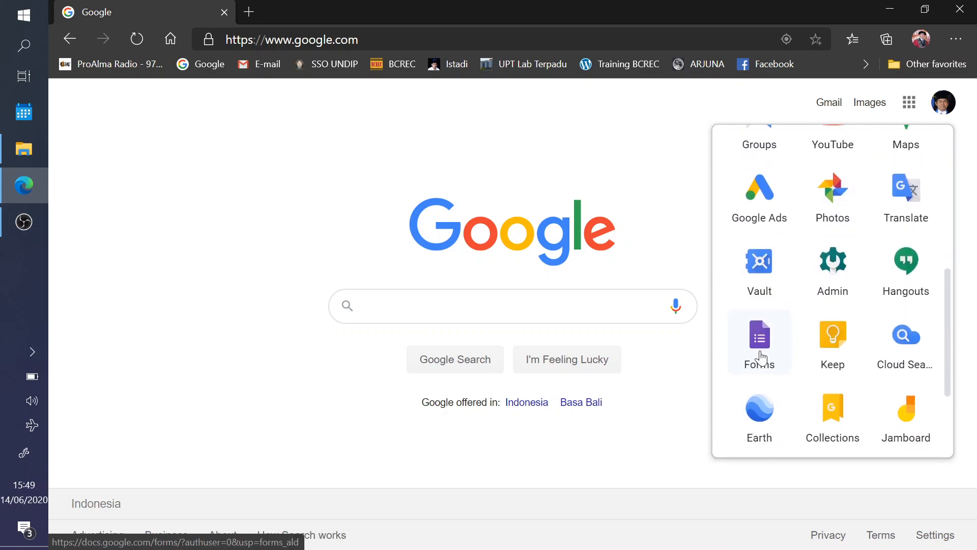
scroll(762, 358, "up", 6)
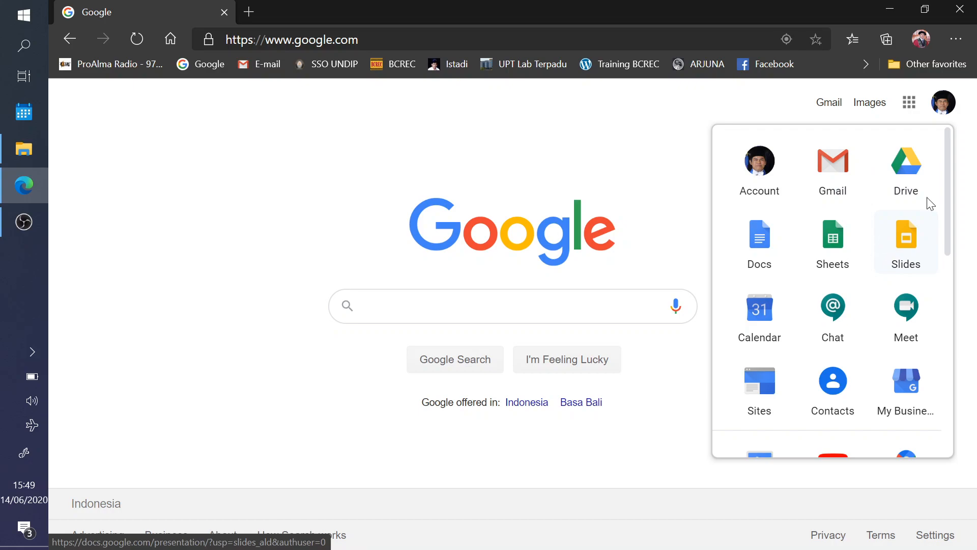
left_click(902, 168)
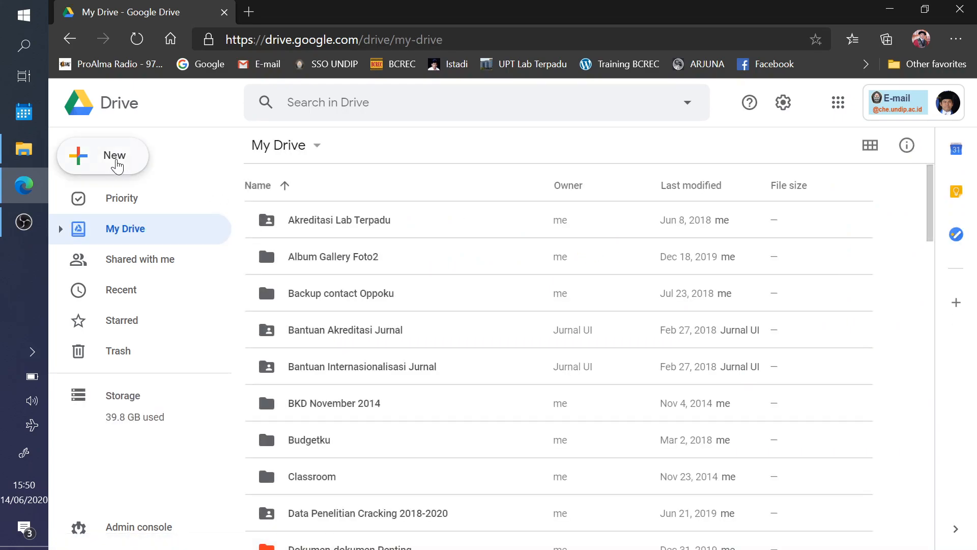
- Create a folder named 'Soal Ujian 2020' in My Drive and open it
left_click(100, 156)
left_click(221, 156)
type("So")
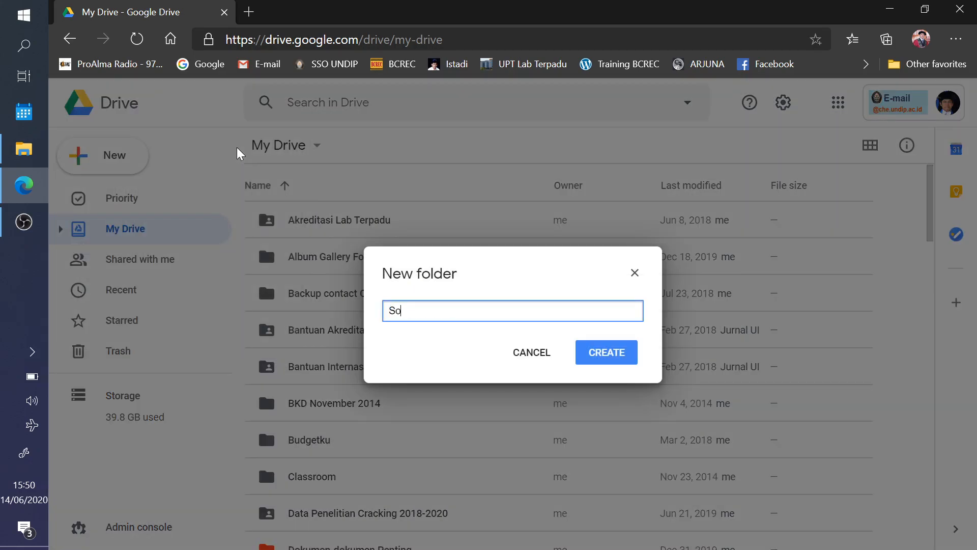
type("al Ujian 2020")
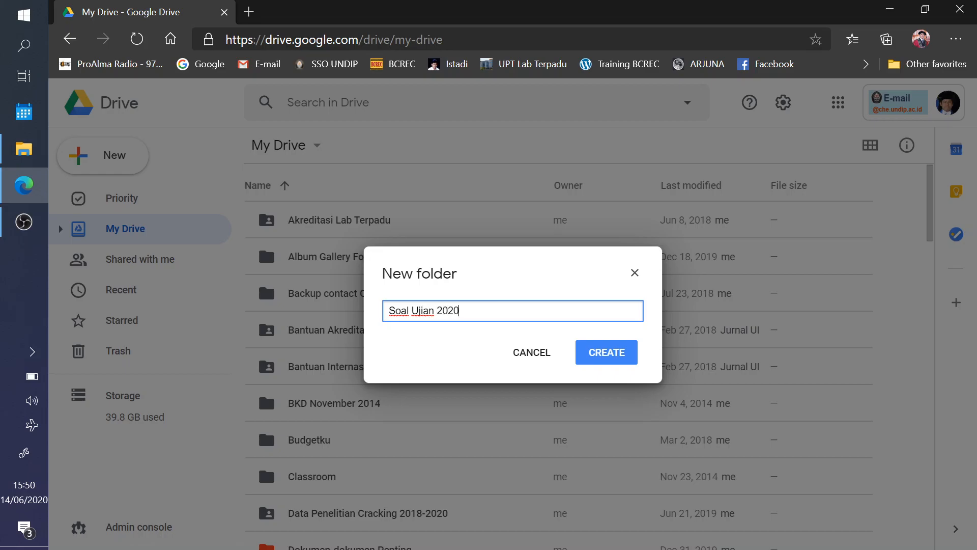
left_click(630, 361)
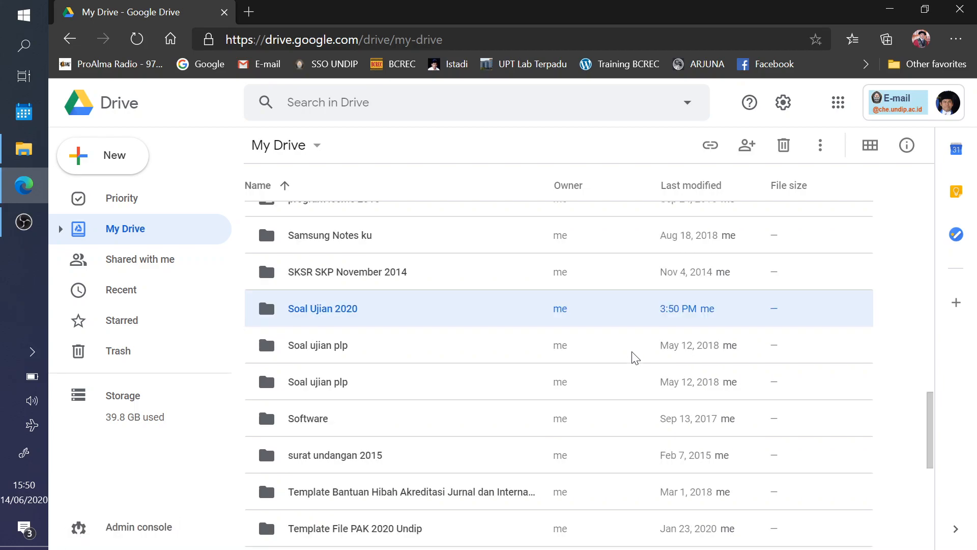
double_click(464, 321)
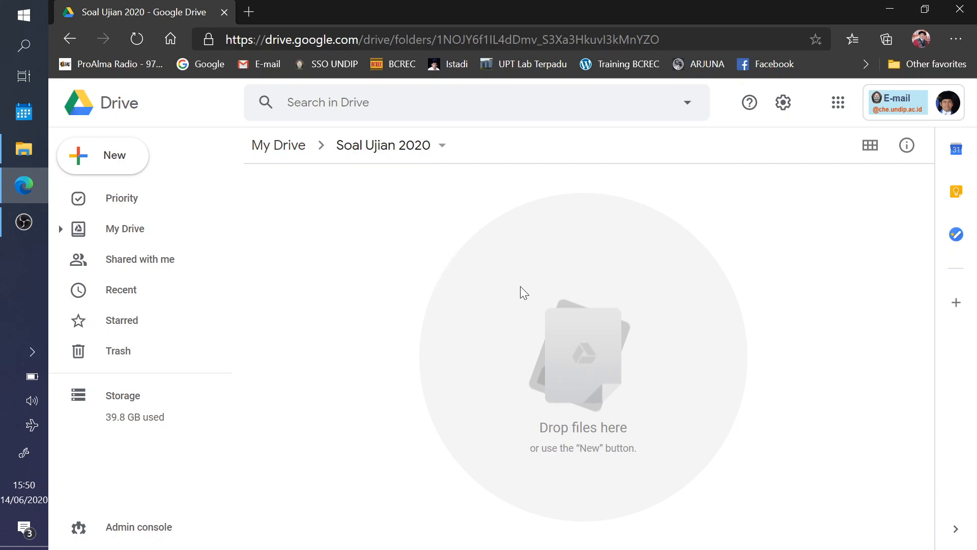
- Create a blank Google Form in the folder via the right-click menu's More > Google Forms
right_click(466, 272)
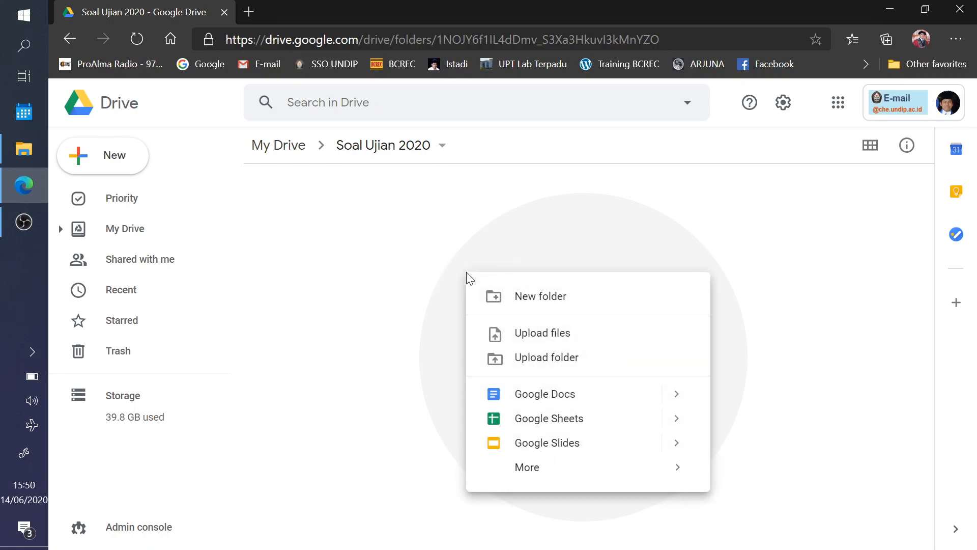
mouse_move(556, 476)
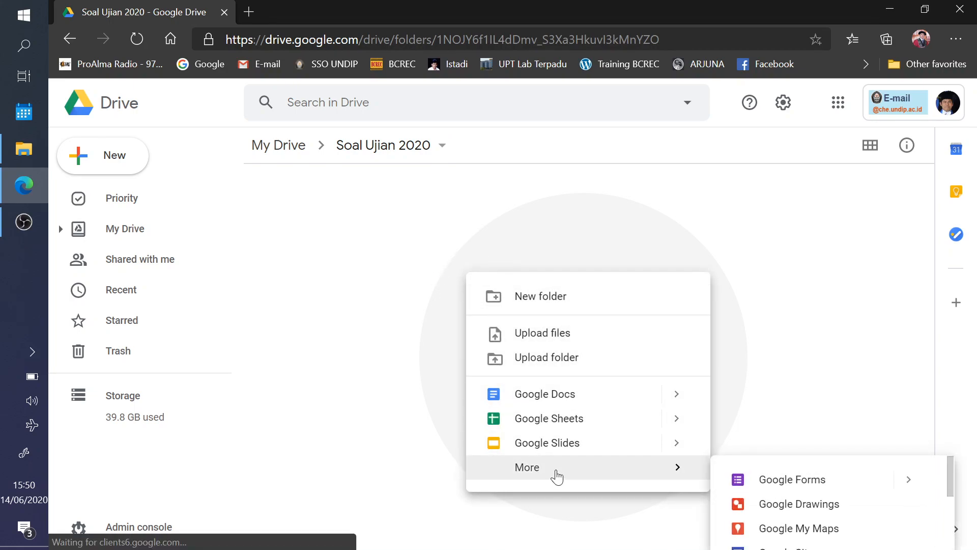
left_click(351, 374)
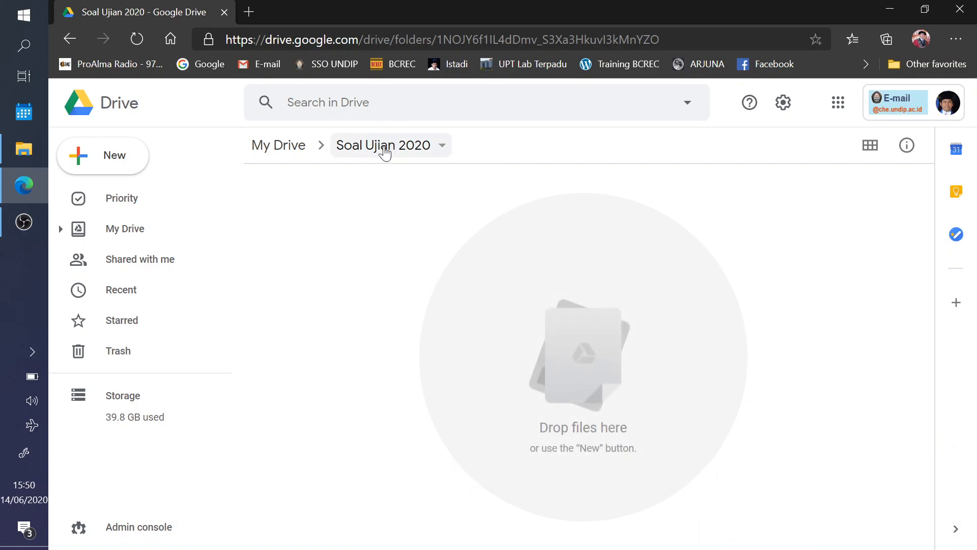
right_click(371, 237)
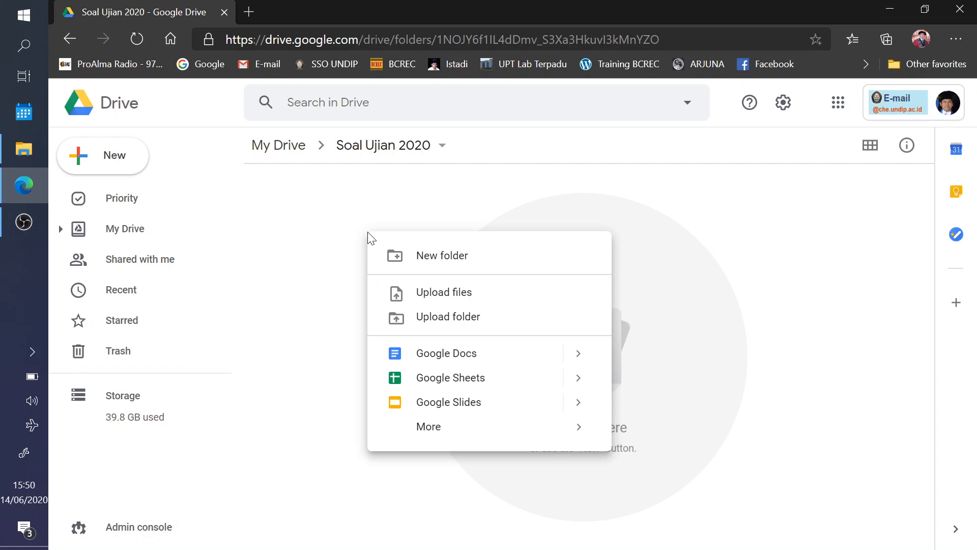
left_click(335, 248)
right_click(364, 247)
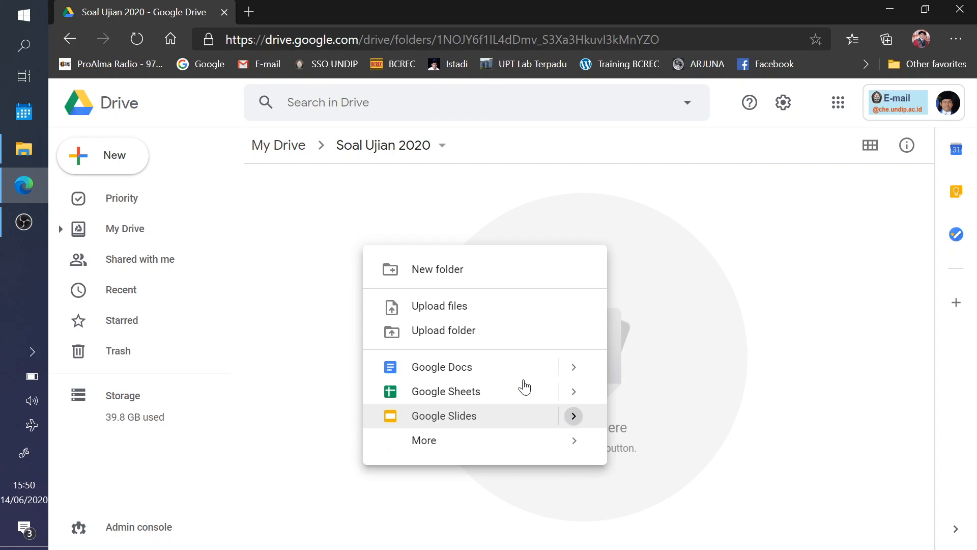
mouse_move(528, 436)
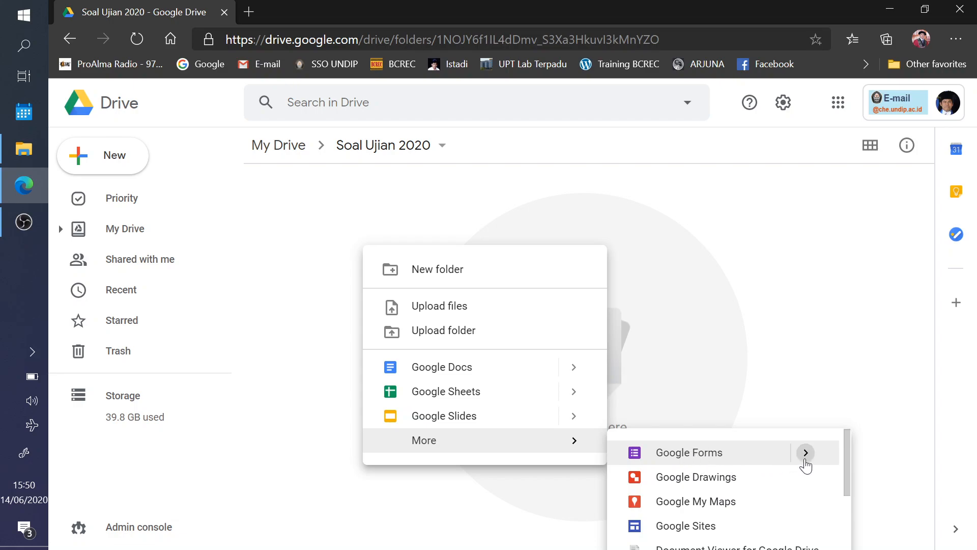
left_click(805, 461)
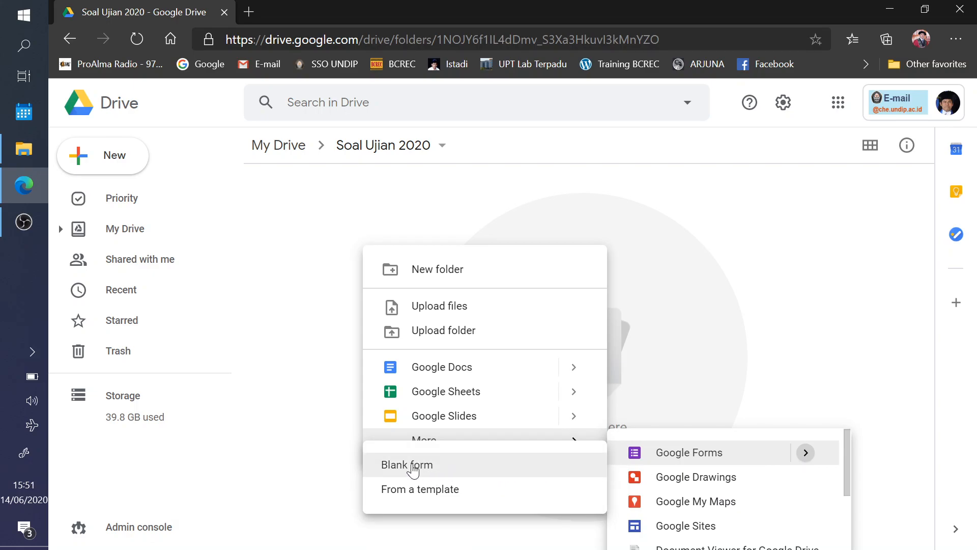
left_click(413, 466)
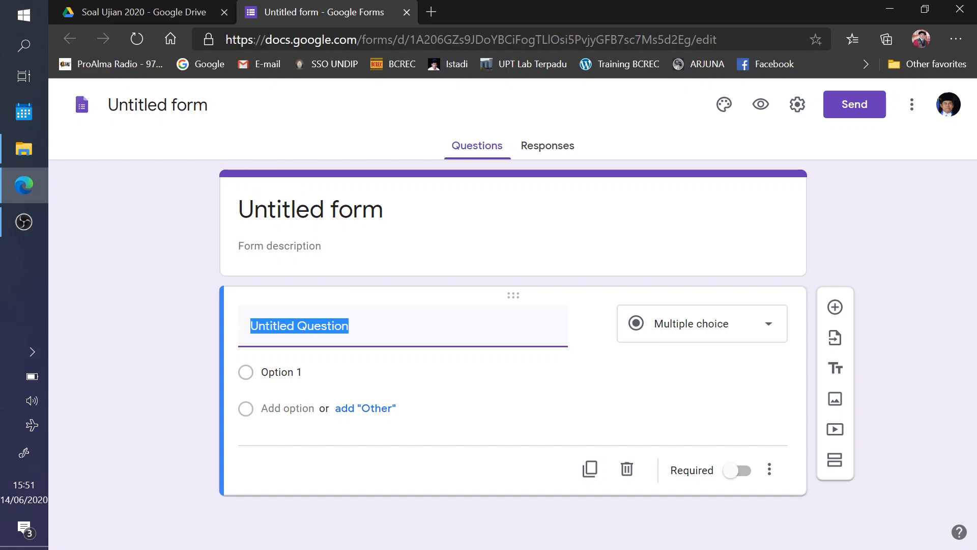
- Title the form 'SOAL UJIAN PPPK (JUNI 2020)' and rename its file to match
left_click(286, 211)
type("SOAL UJIAN ")
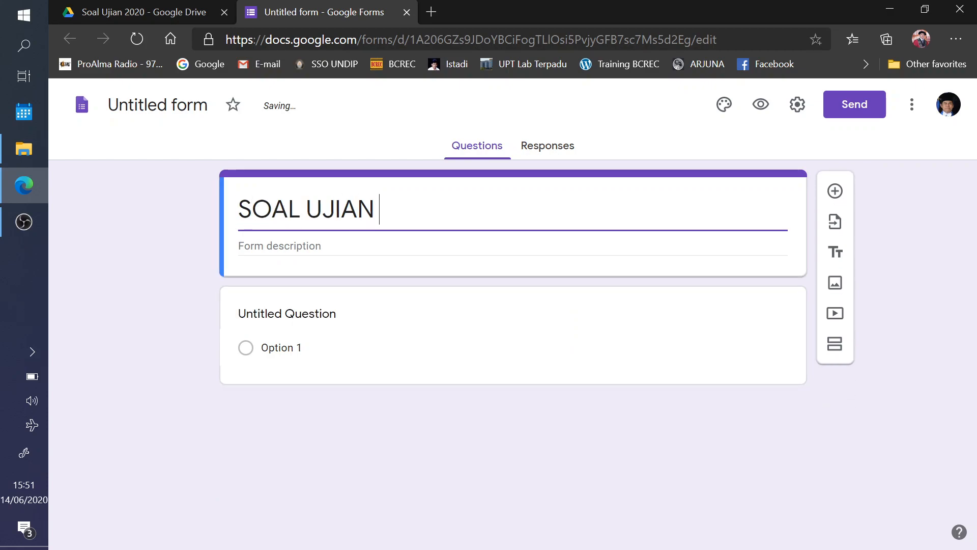
type("PPPK")
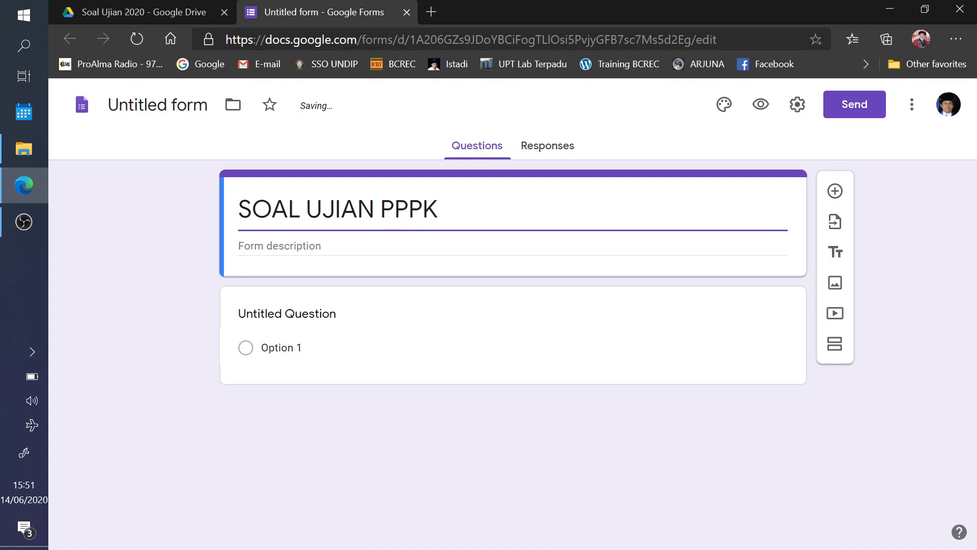
type("TAHUN")
key("BackSpace")
key("BackSpace")
key("BackSpace")
key("BackSpace")
key("BackSpace")
type("(JUNI")
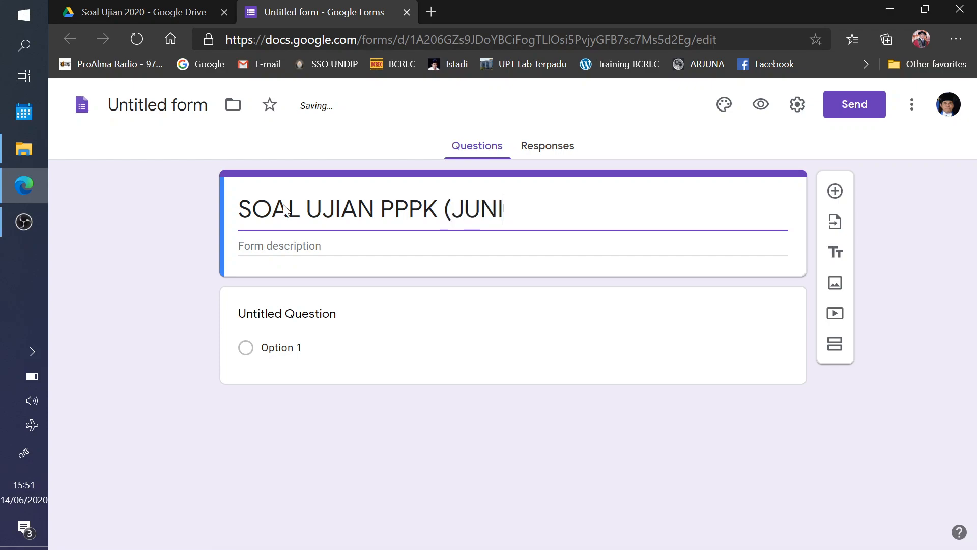
type(" 2020)")
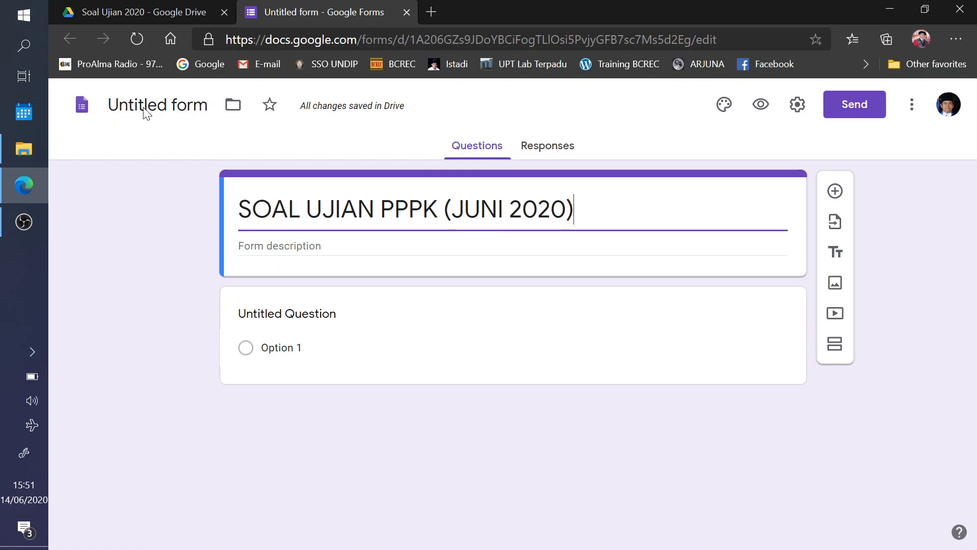
left_click(158, 105)
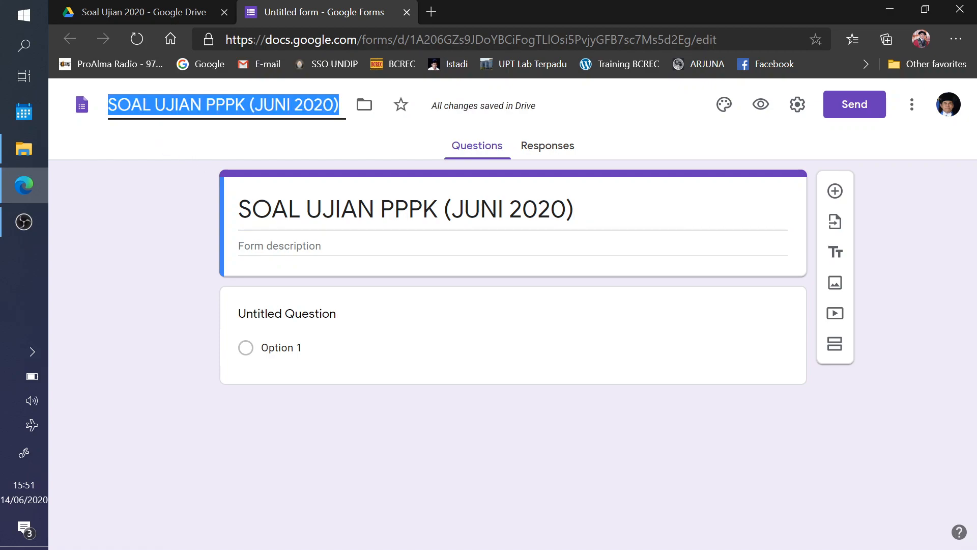
left_click(364, 258)
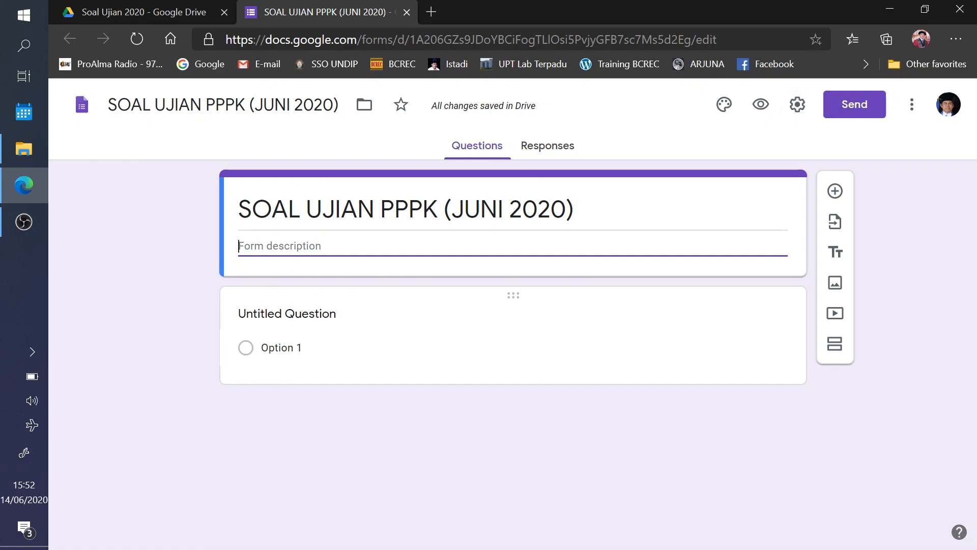
- In Settings, untick the department-users restriction and tick Limit to 1 response
left_click(798, 105)
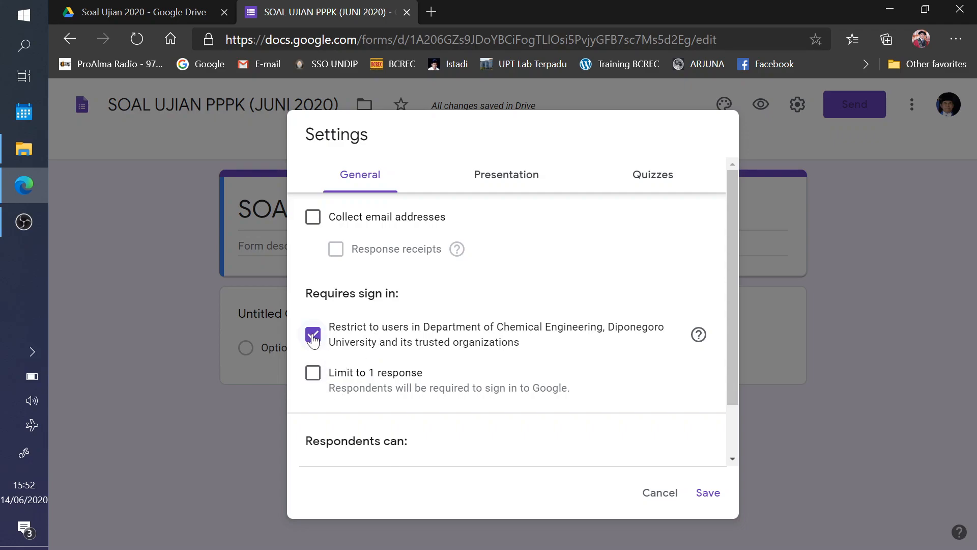
scroll(399, 342, "down", 2)
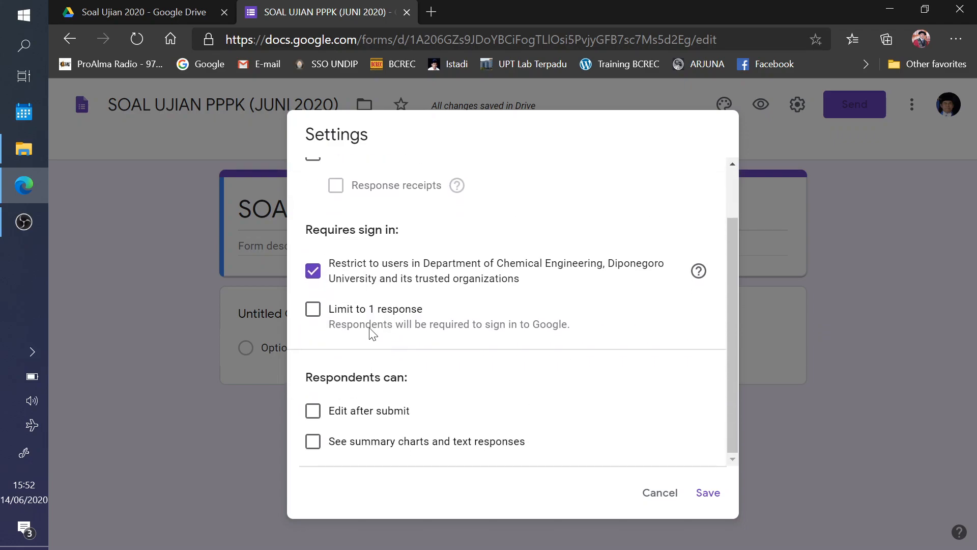
left_click(314, 274)
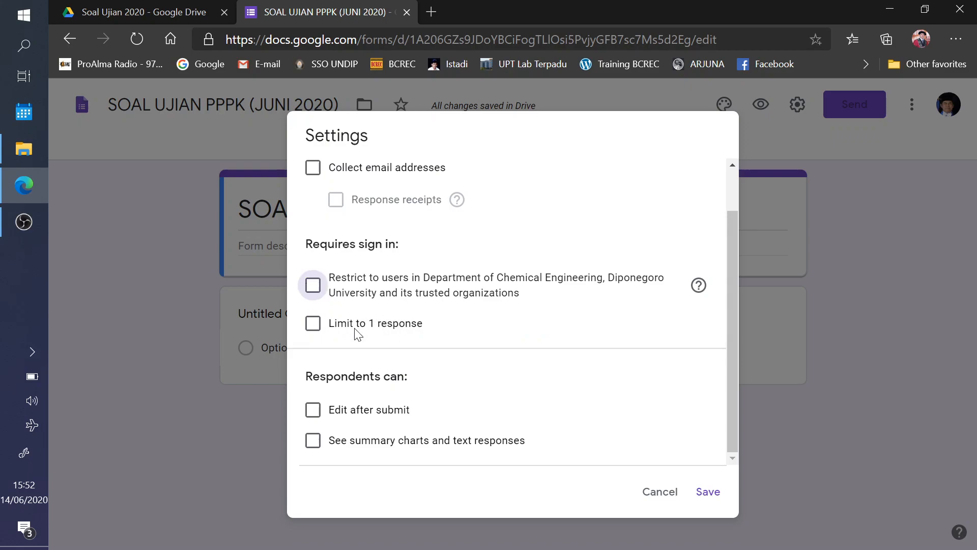
left_click(312, 322)
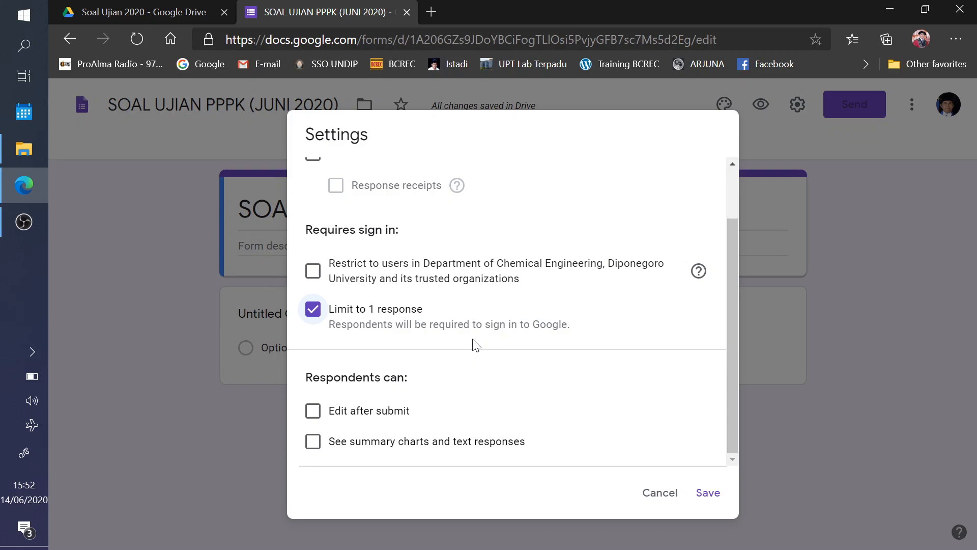
scroll(464, 340, "up", 2)
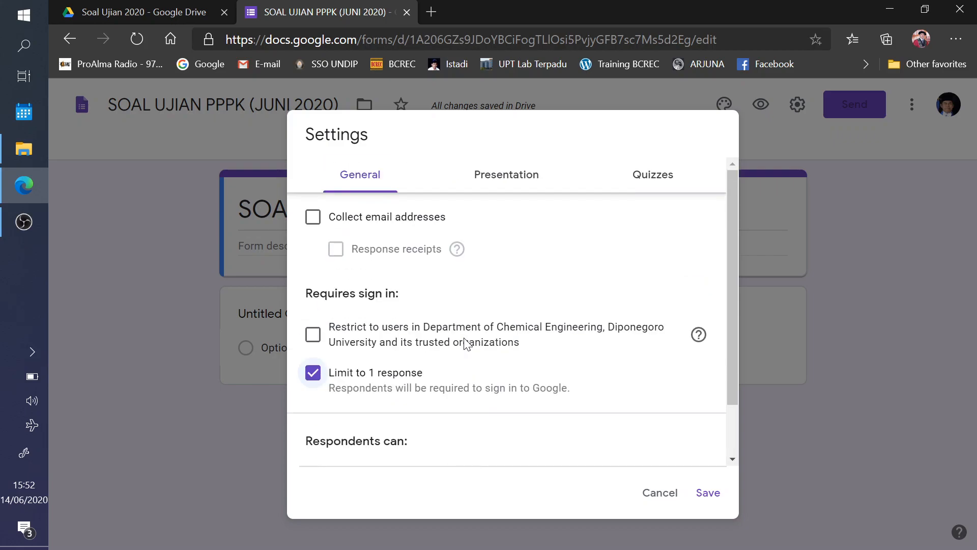
left_click(647, 178)
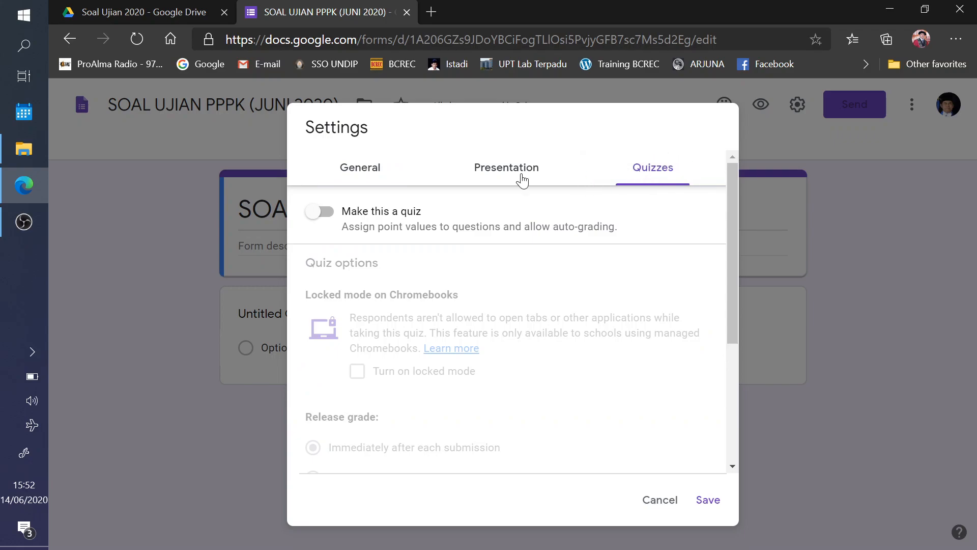
- Make the form a quiz with grades released later, after manual review
left_click(361, 170)
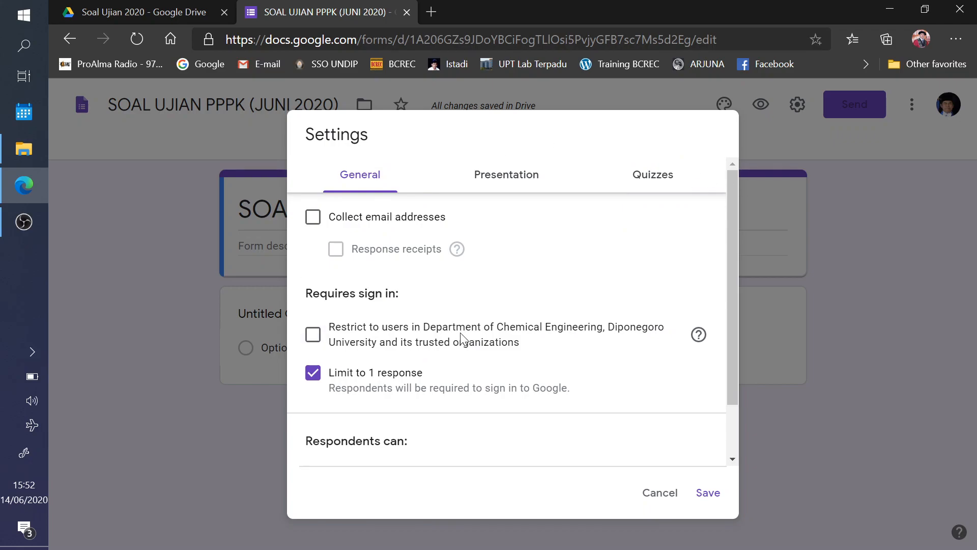
left_click(647, 181)
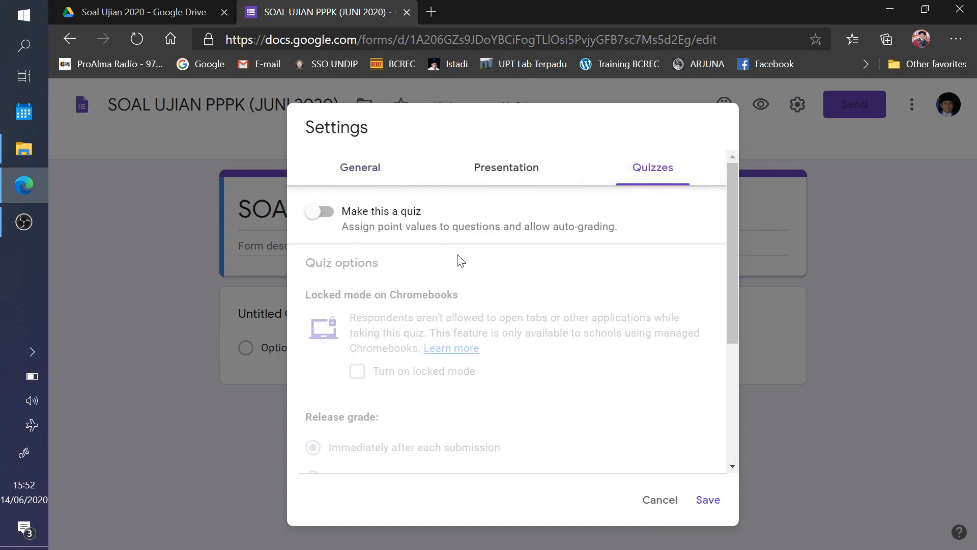
left_click(317, 218)
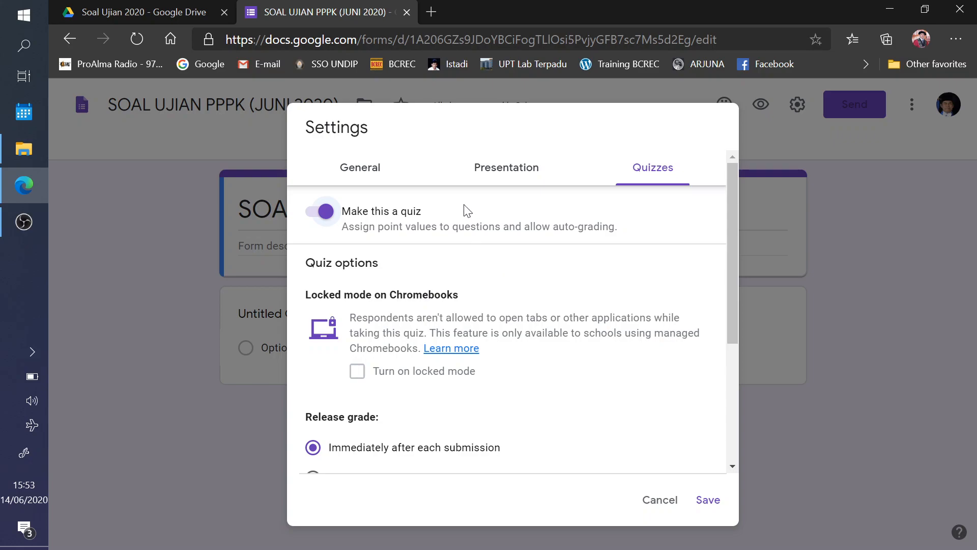
scroll(549, 272, "down", 3)
scroll(552, 274, "down", 1)
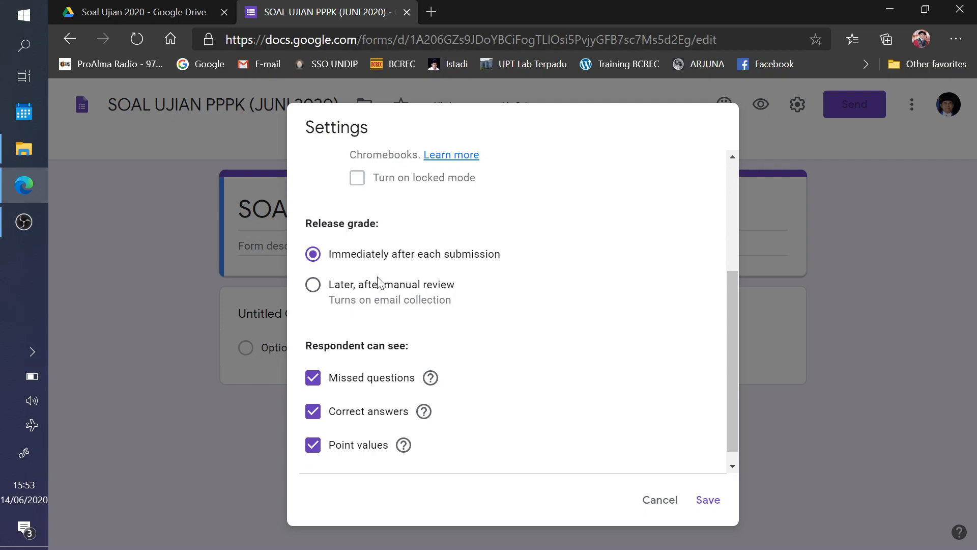
left_click(313, 285)
- Hide missed questions, correct answers and point values from respondents
scroll(321, 301, "down", 1)
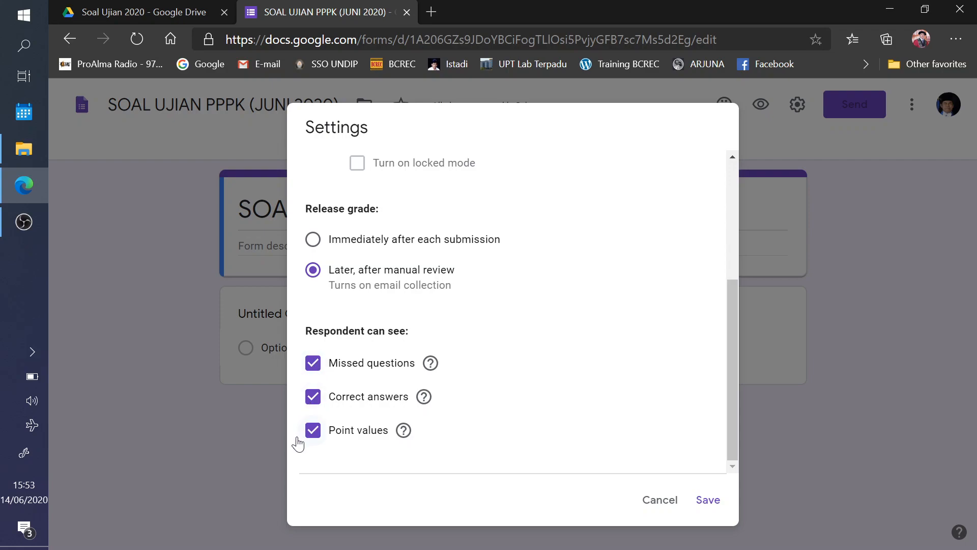
left_click(314, 363)
left_click(313, 398)
left_click(314, 431)
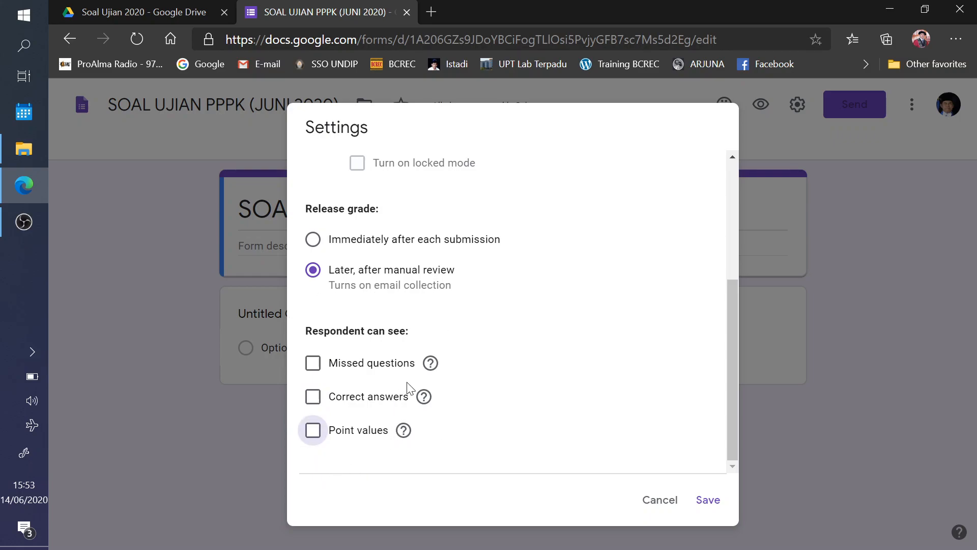
scroll(651, 401, "up", 4)
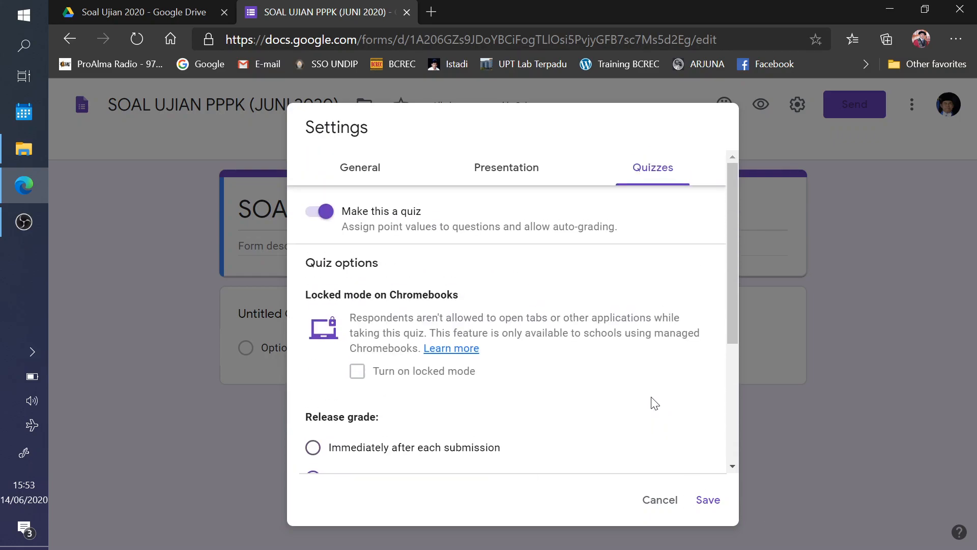
scroll(645, 397, "down", 4)
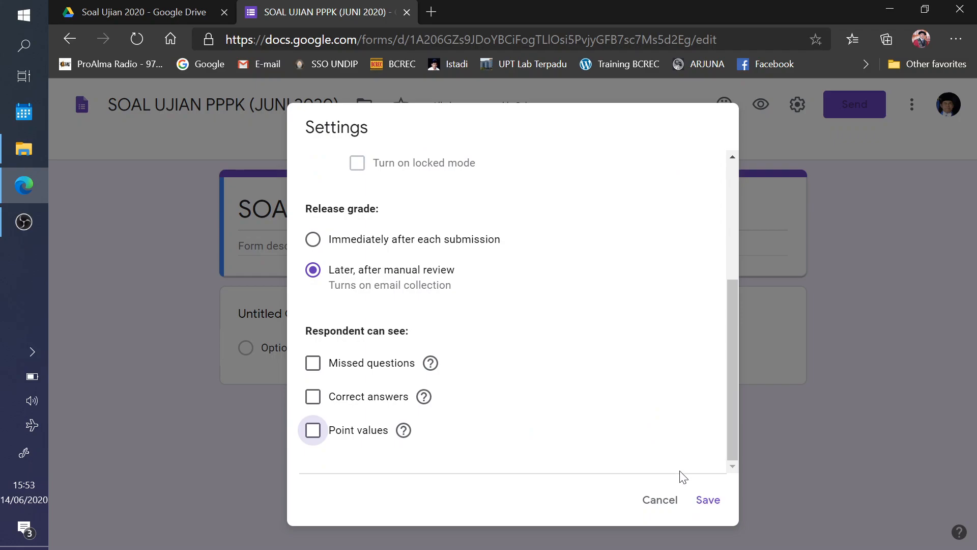
scroll(620, 412, "up", 4)
left_click(370, 167)
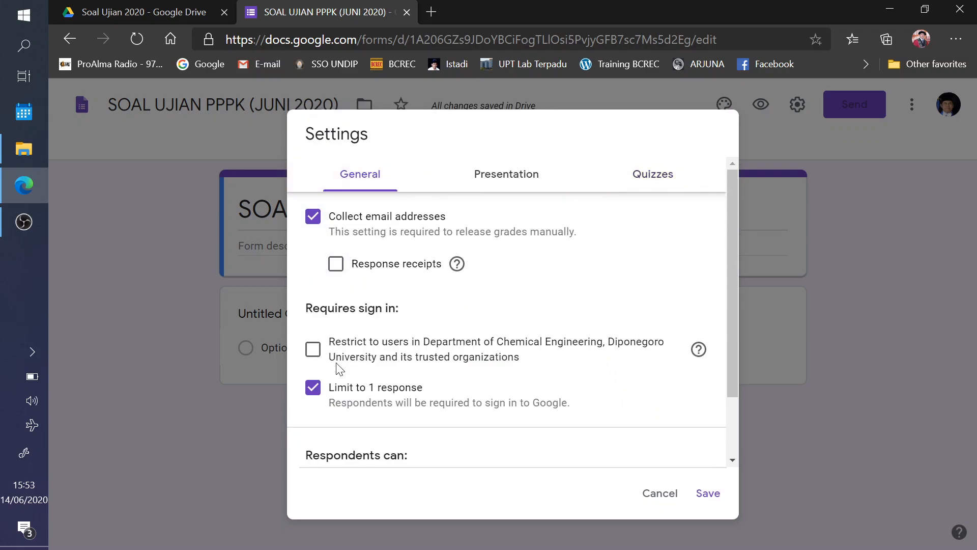
scroll(328, 397, "down", 3)
scroll(324, 408, "up", 3)
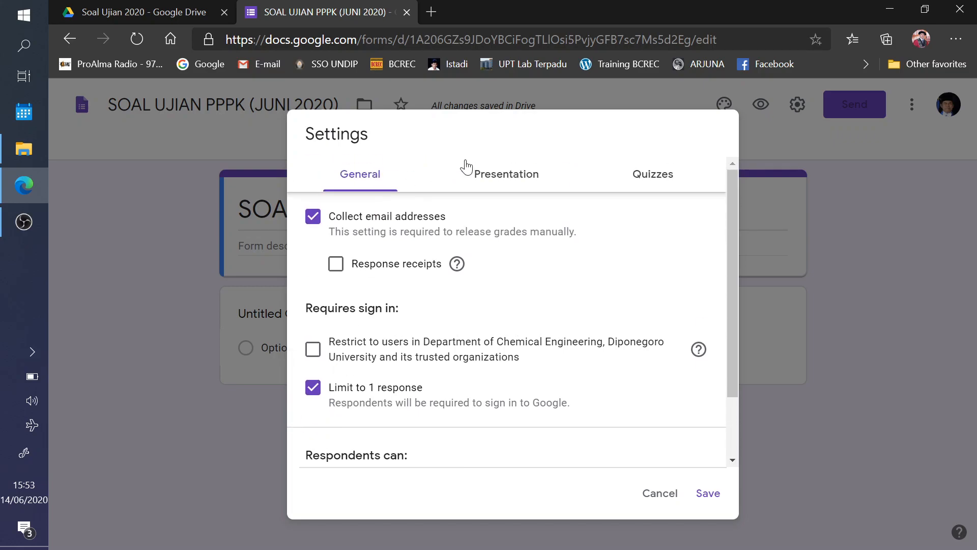
left_click(493, 183)
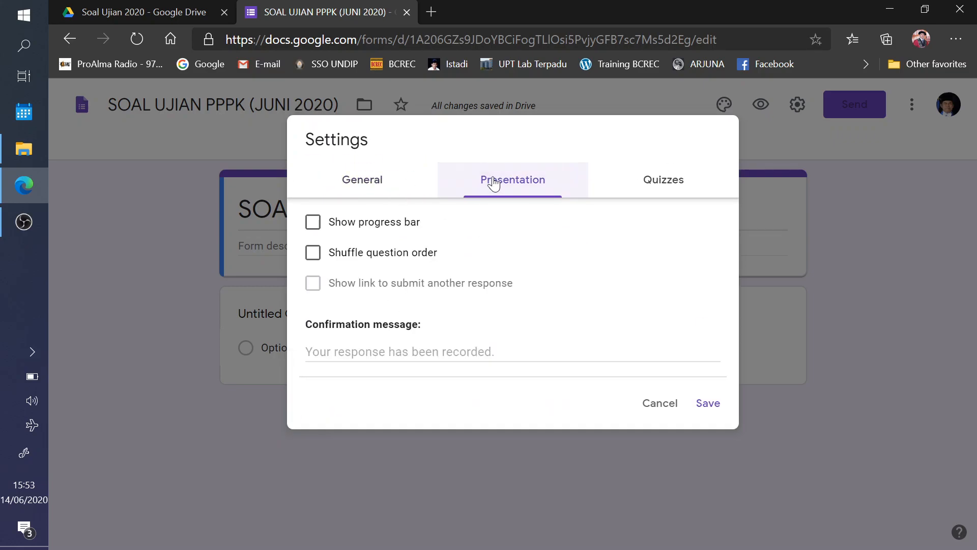
- Turn on Shuffle question order in Presentation and save the settings
left_click(312, 253)
left_click(709, 404)
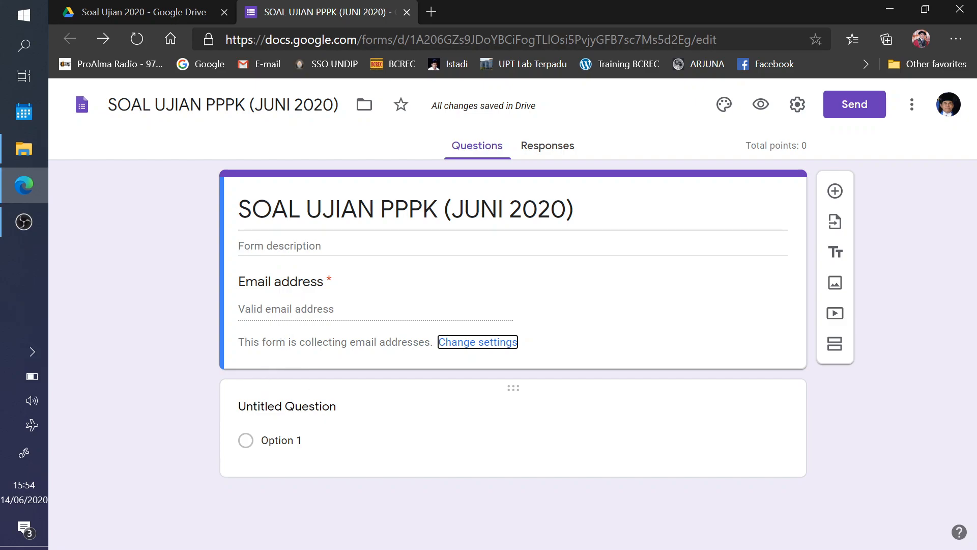
- Retitle the first question 'Nama Mahasiswa' and make it required
left_click(298, 408)
type("nAM")
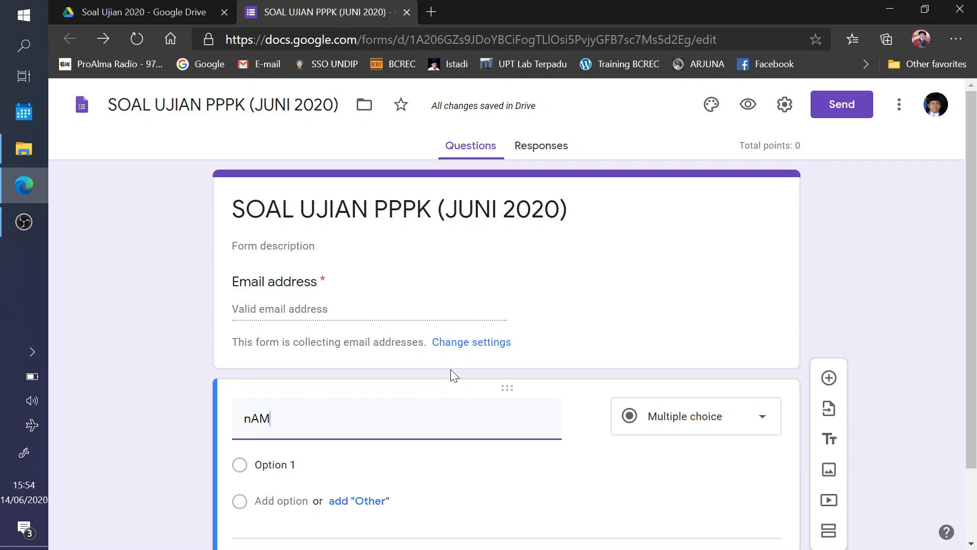
key("BackSpace")
key("BackSpace")
key("BackSpace")
type("Nama Mahasiswa")
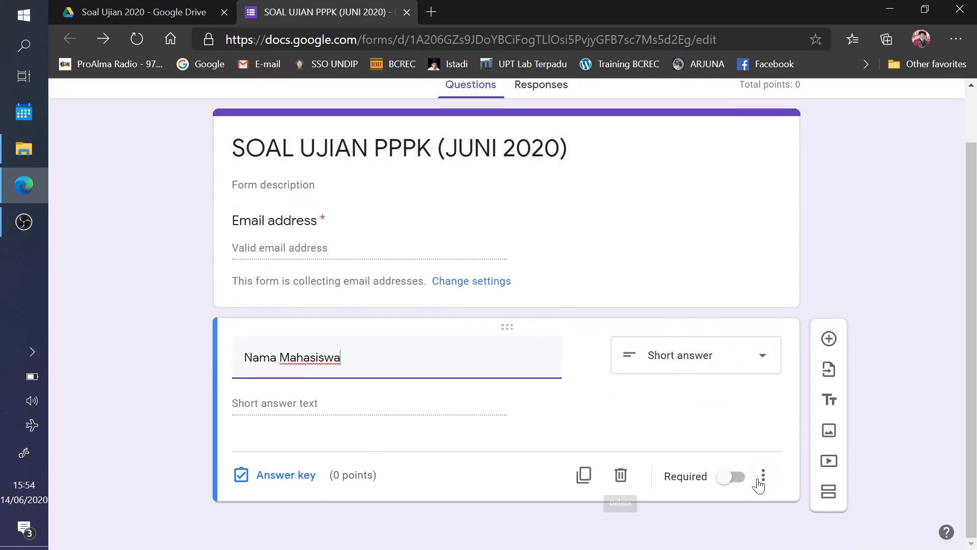
left_click(737, 477)
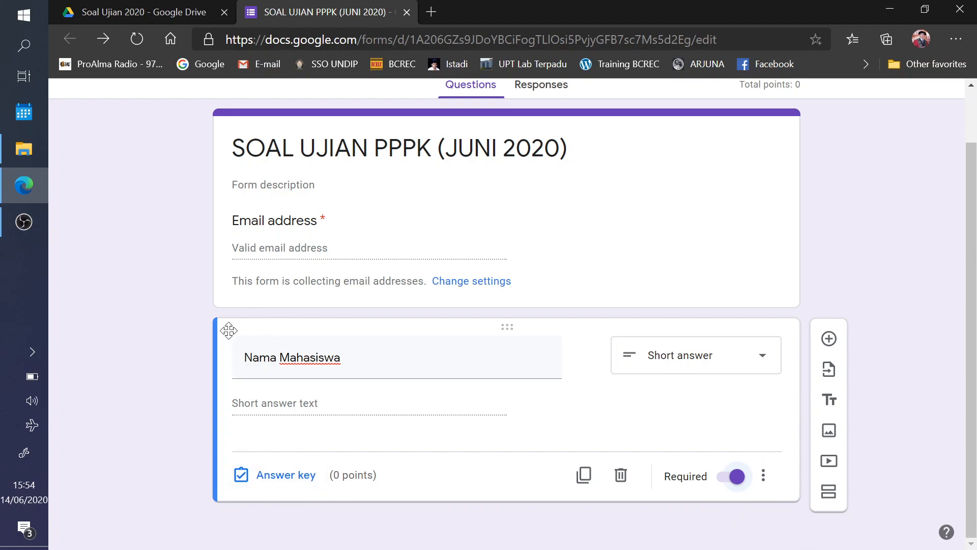
- Add a required 'NIM' question below Nama Mahasiswa
left_click(829, 339)
type("NIM")
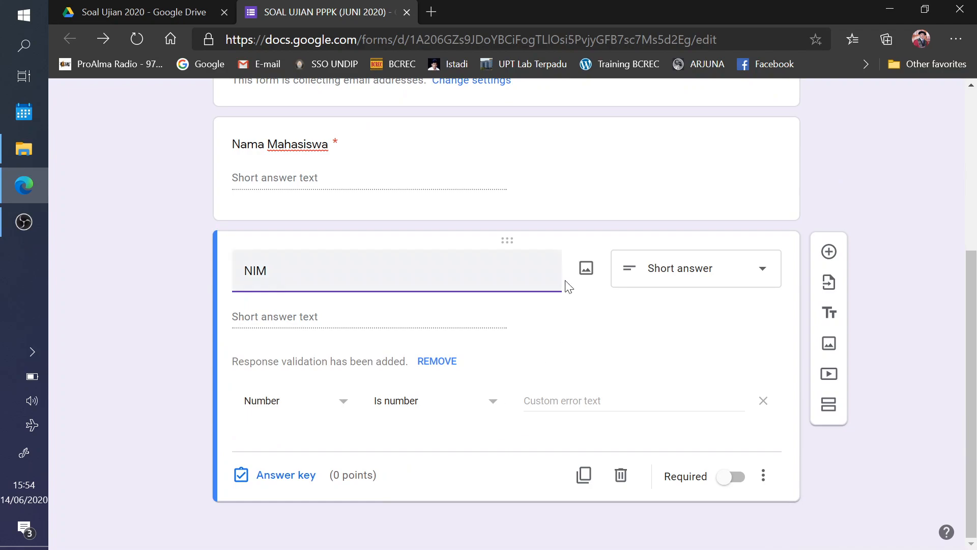
left_click(731, 478)
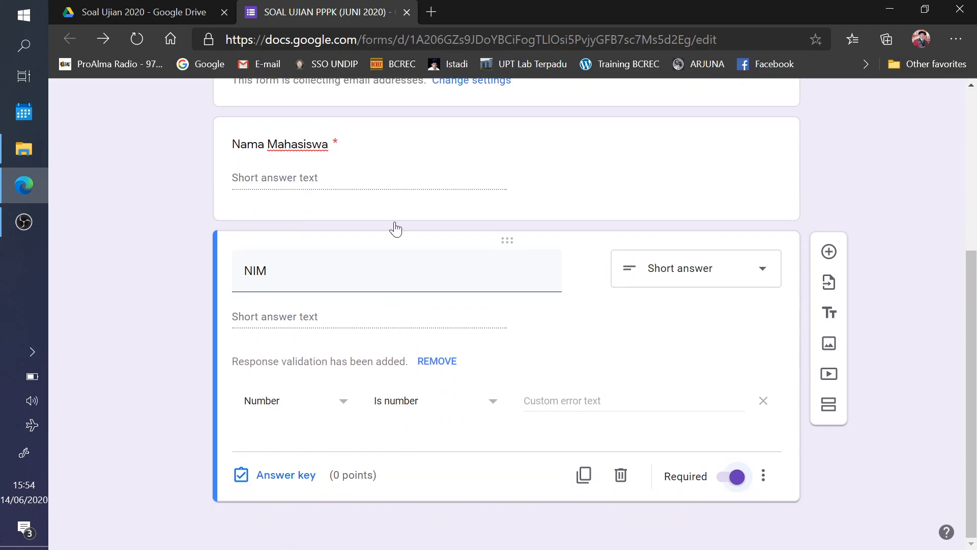
scroll(423, 244, "up", 5)
scroll(404, 326, "down", 5)
scroll(382, 301, "up", 4)
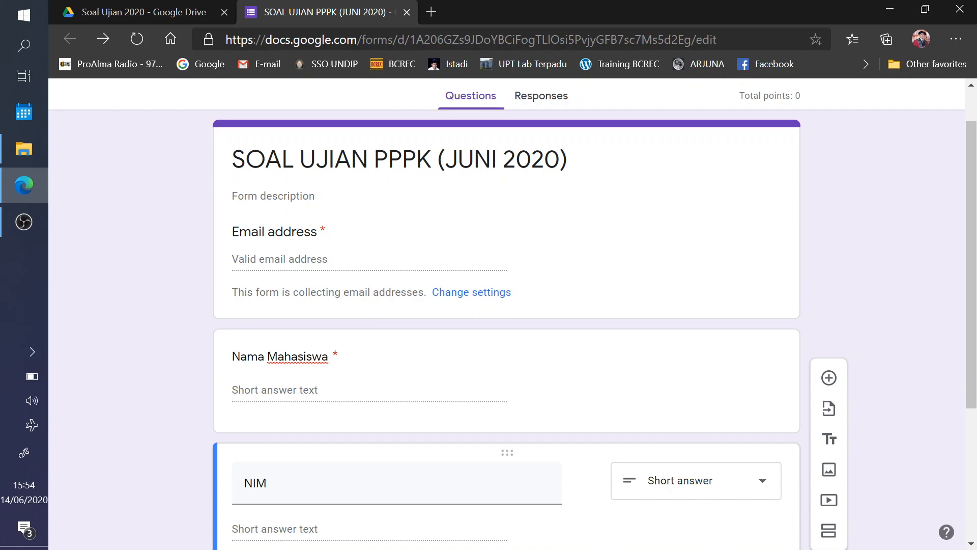
scroll(429, 445, "down", 4)
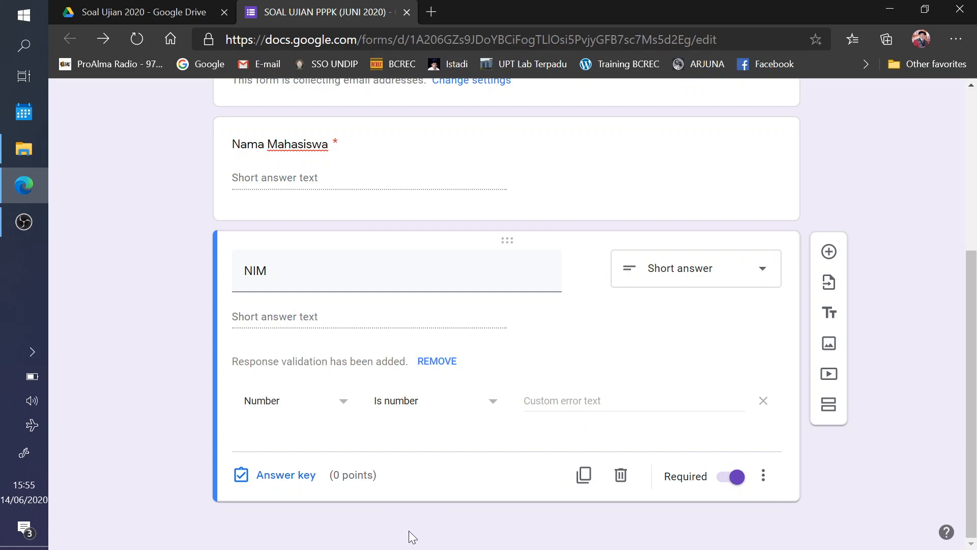
left_click(830, 316)
- Add a title block below NIM reading 'Pilihlah jawaban (A, B, C, D) yang paling tepat'
left_click(830, 316)
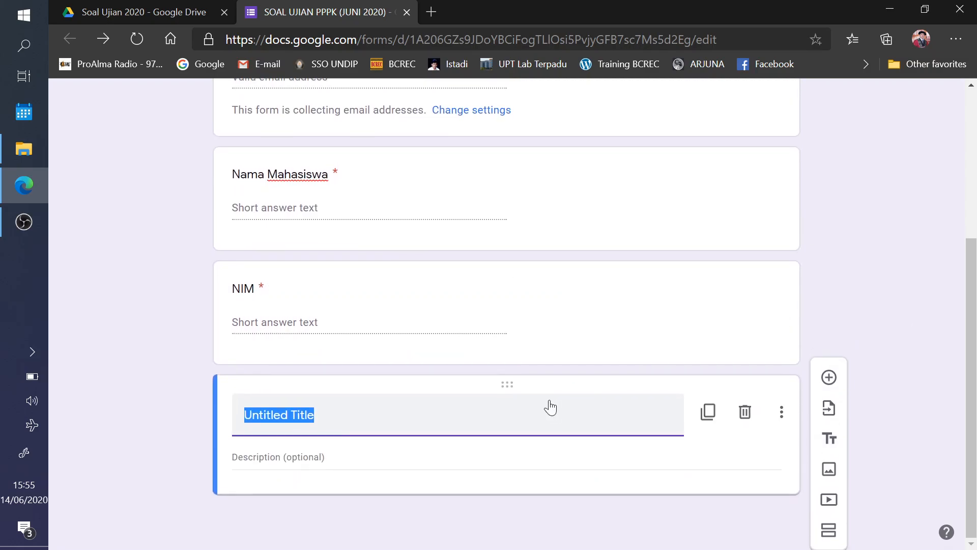
type("Ker")
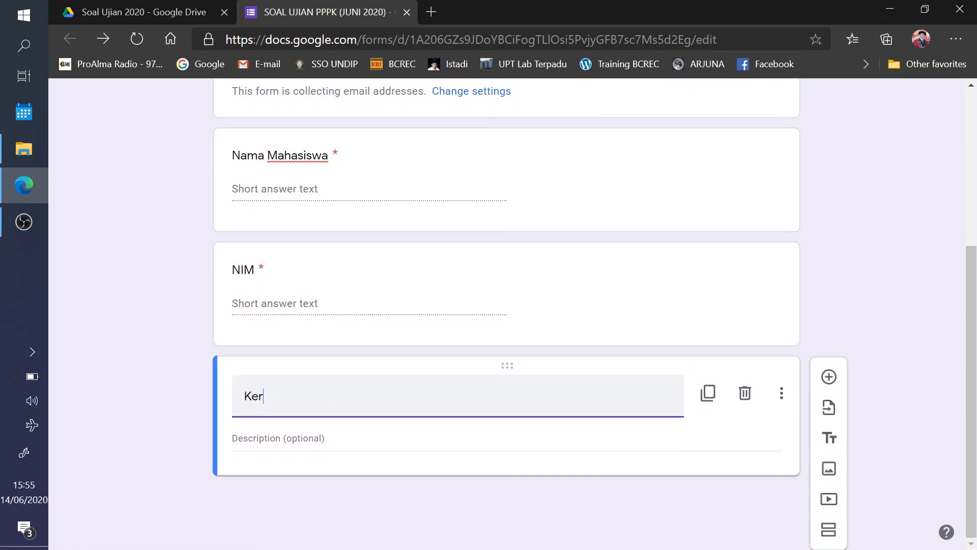
key("BackSpace")
key("BackSpace")
key("BackSpace")
type("pilih")
key("BackSpace")
key("BackSpace")
key("BackSpace")
key("BackSpace")
key("BackSpace")
type("Pilihlan")
key("BackSpace")
type("h ka")
key("BackSpace")
key("BackSpace")
type("jawaban (A, B, C, D) yang ")
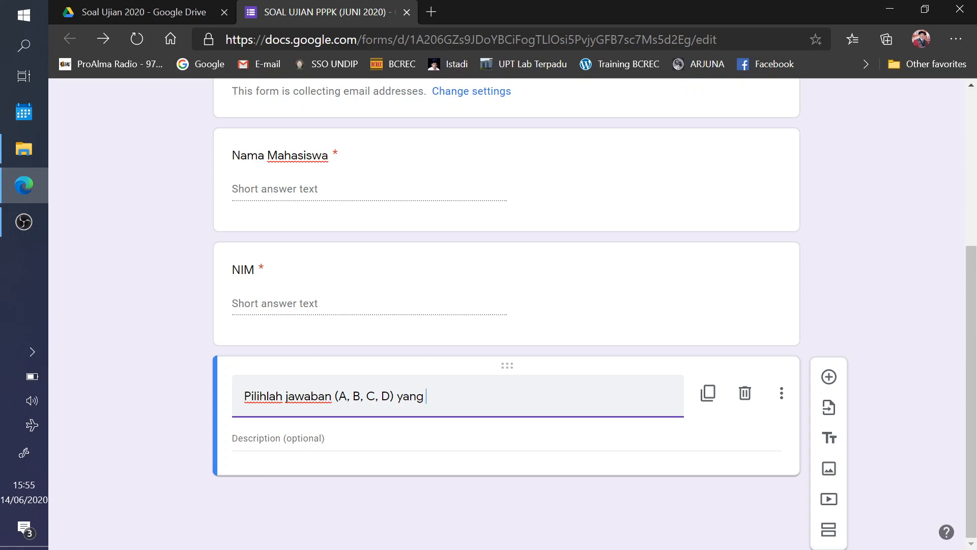
type("paling tepat.")
- Add a multiple-choice question titled 'Soal pertama, tuliskan di sini soal pertama'
left_click(829, 377)
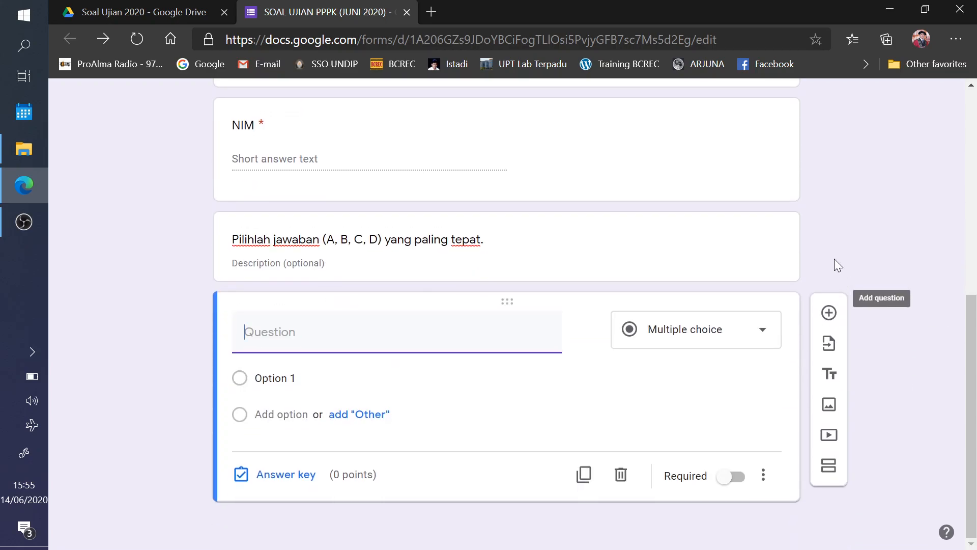
type("Soa")
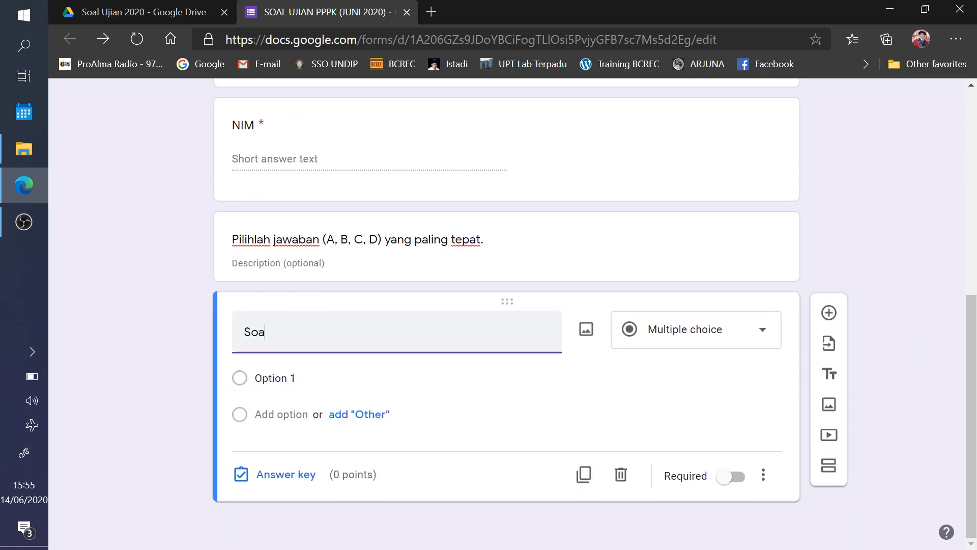
type(". pertama")
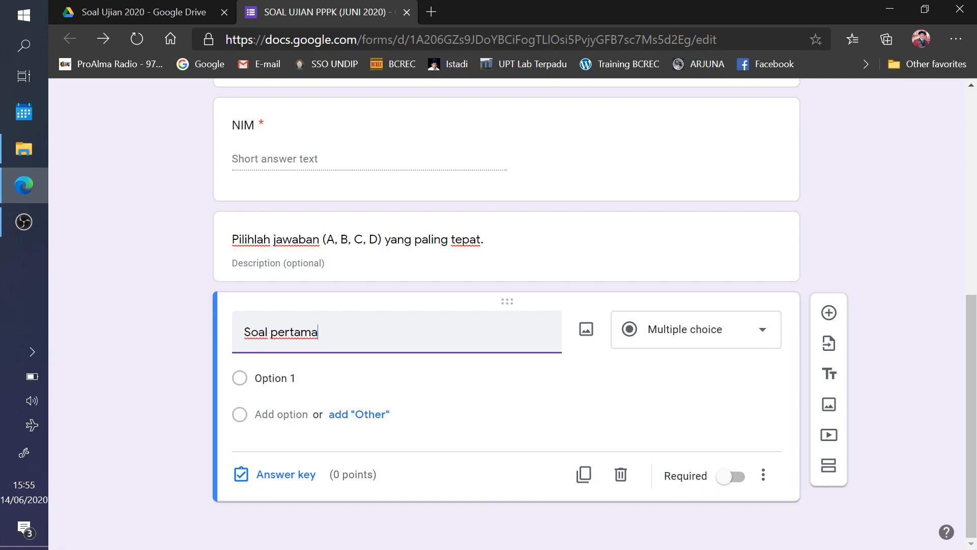
type(", tuliskan di sini soal")
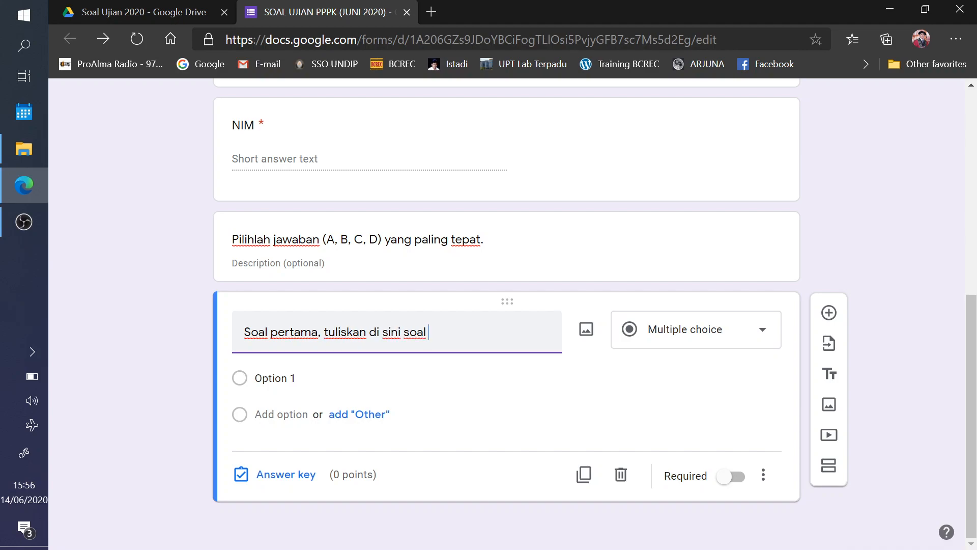
type(" perta,a")
key("BackSpace")
key("BackSpace")
type("ma")
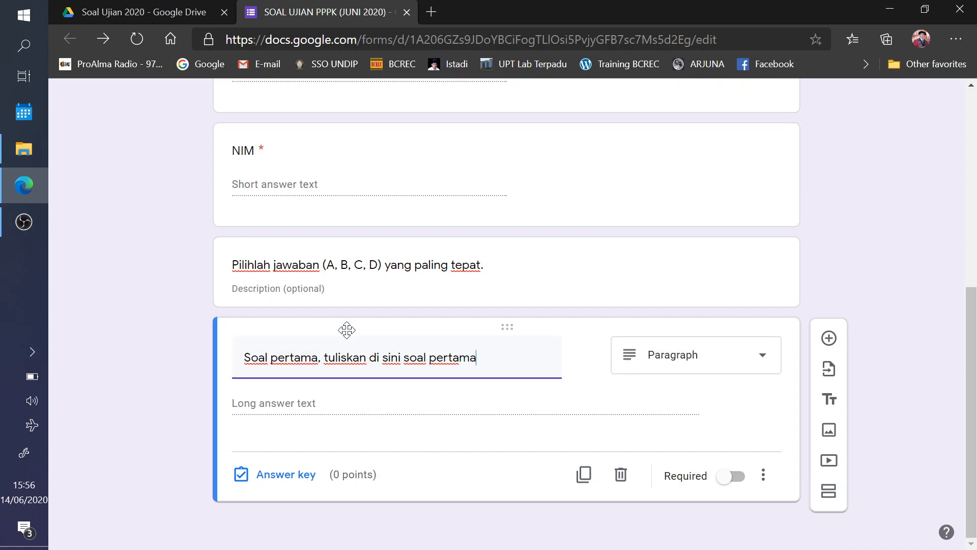
left_click(758, 352)
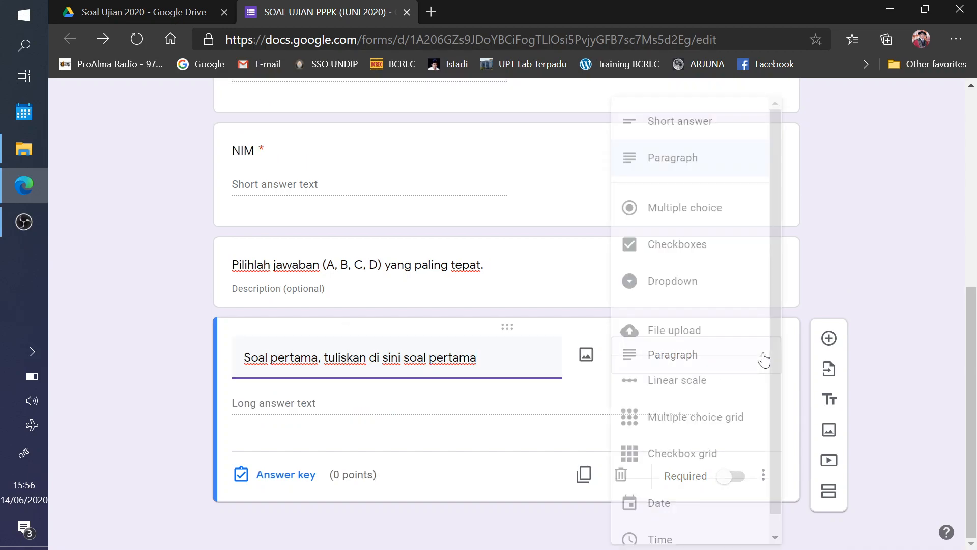
left_click(660, 207)
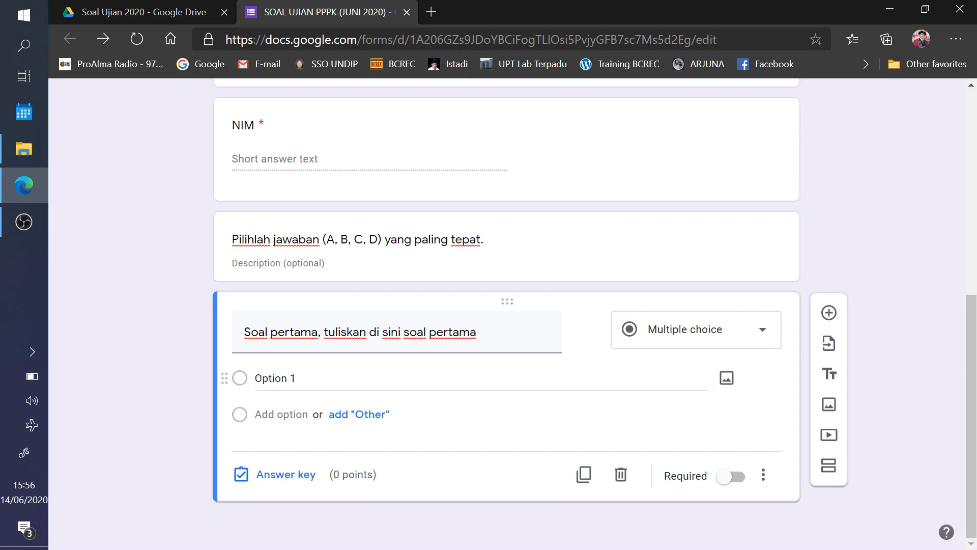
- Enter the answer options A. jawaban A, B. jawaban B, C. Jawaban C and D. Jawaban D
left_click(275, 390)
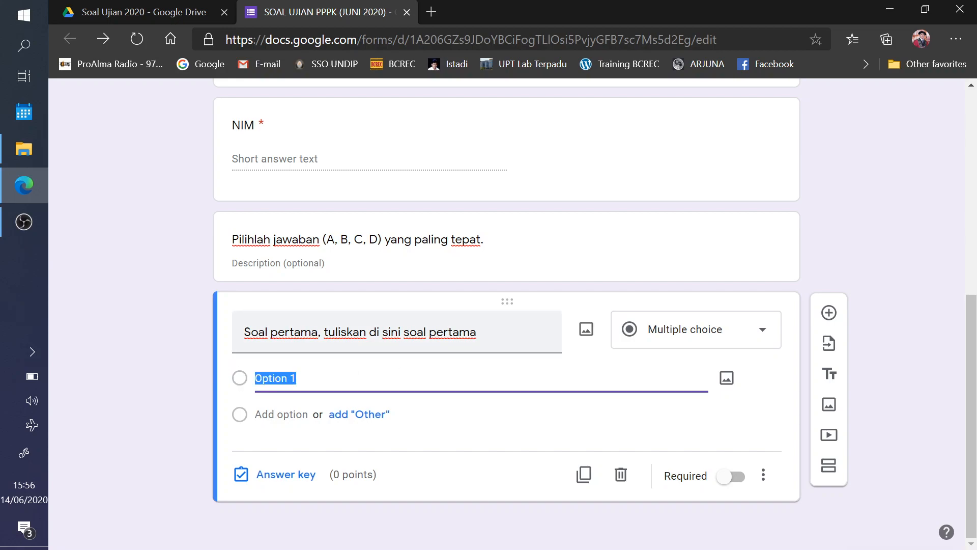
type("A. jawaban")
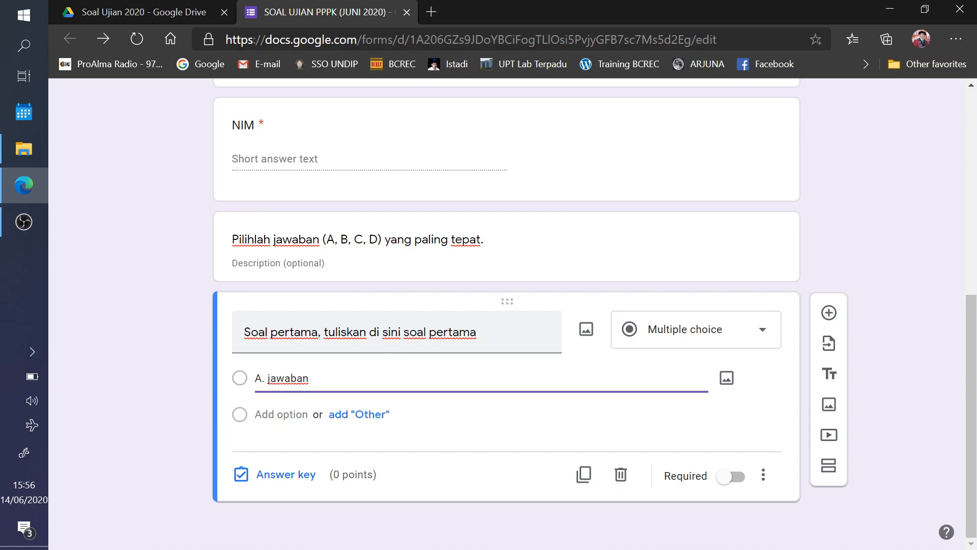
type(" A")
left_click(268, 408)
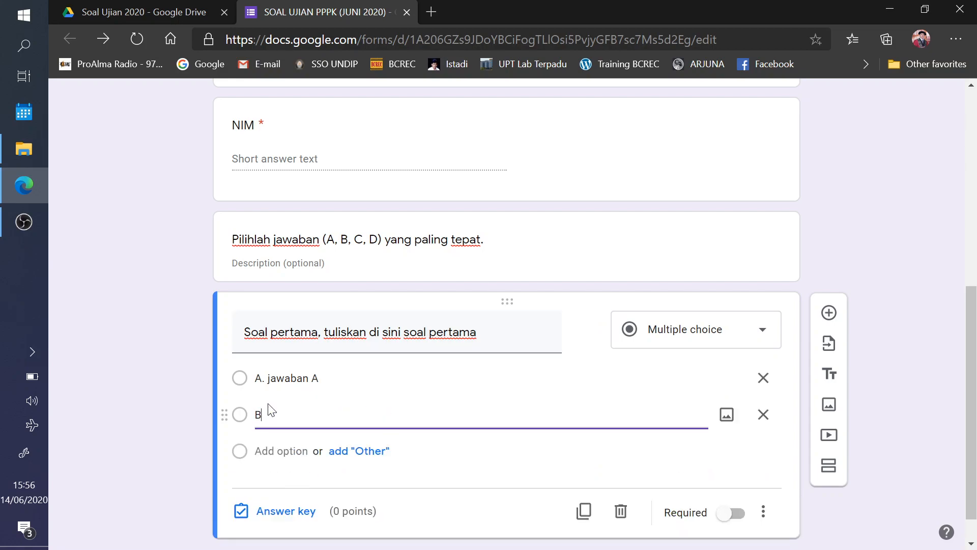
type("B. jawaban B")
key("Return")
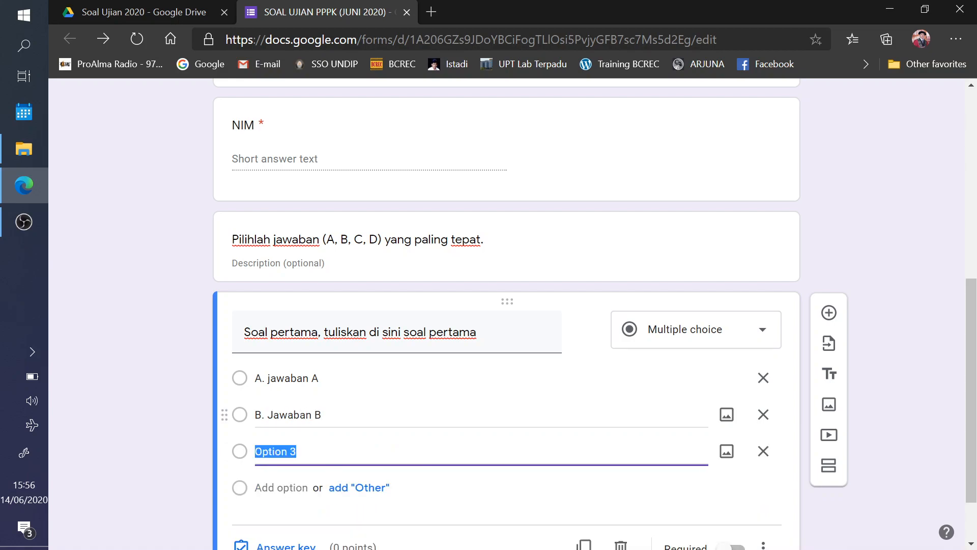
type("C. Jawab")
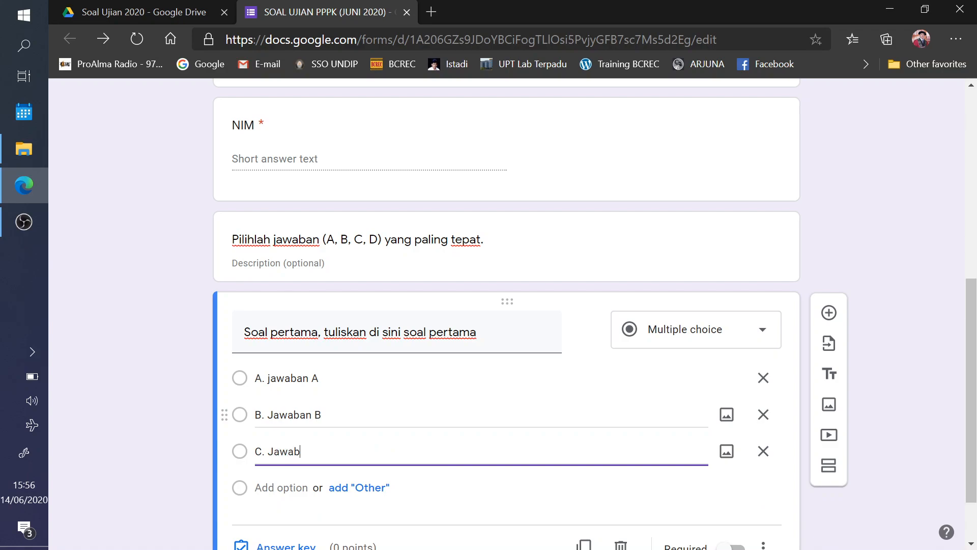
type("an C")
left_click(264, 484)
type("D")
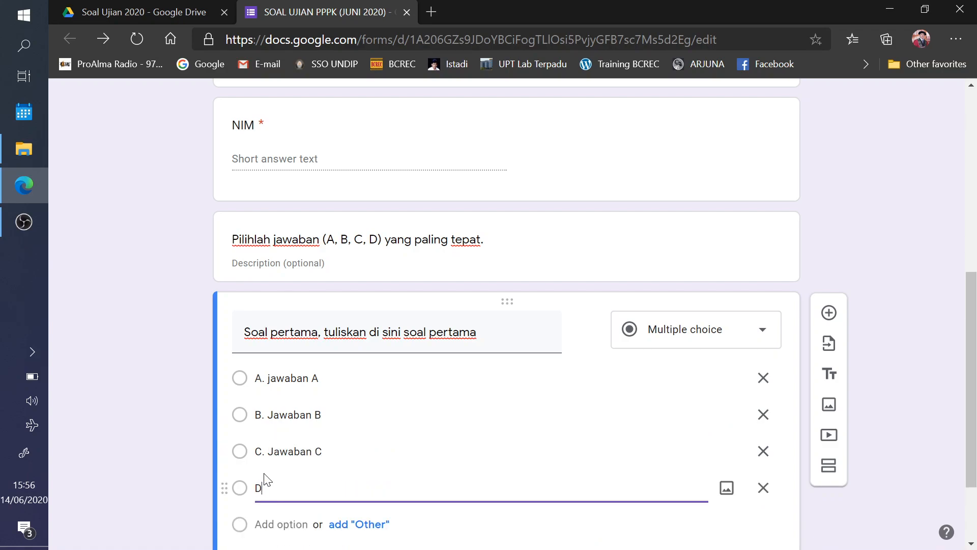
type(". Jawaban D")
scroll(361, 358, "down", 2)
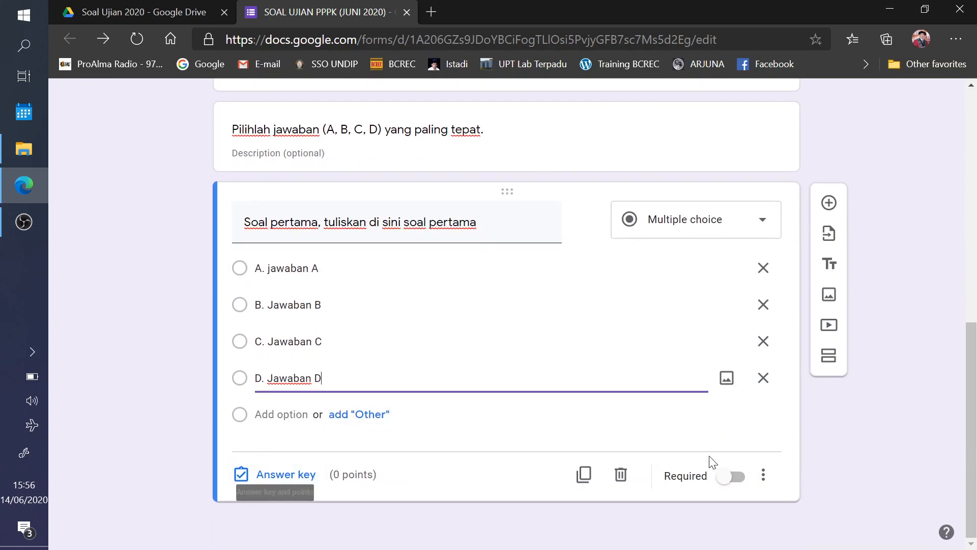
- Mark question one required and key C. Jawaban C as correct for 20 points
left_click(730, 479)
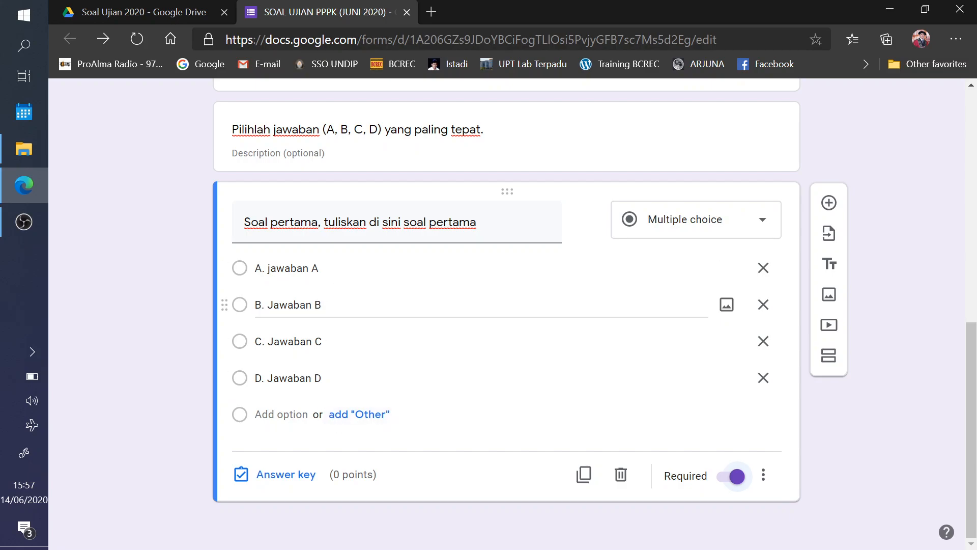
left_click(275, 475)
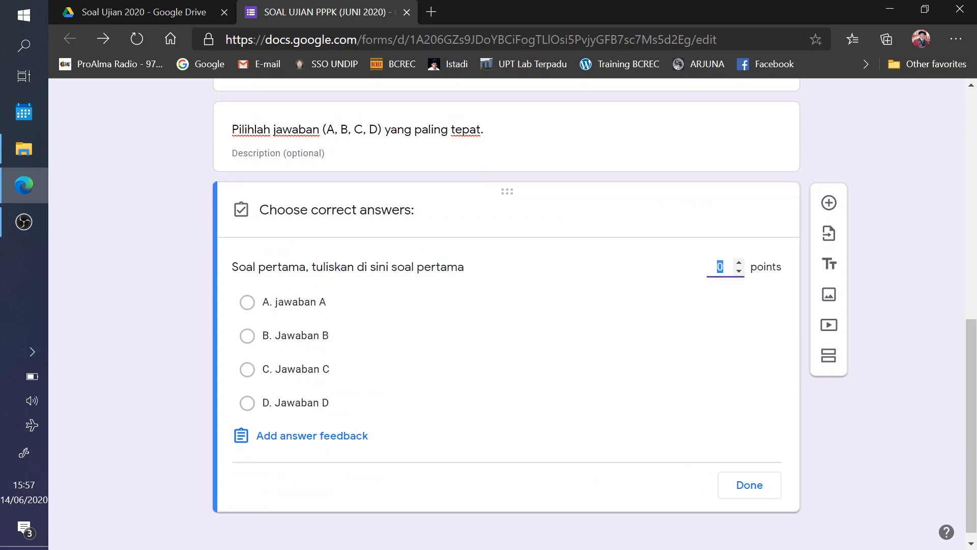
type("20")
left_click(247, 369)
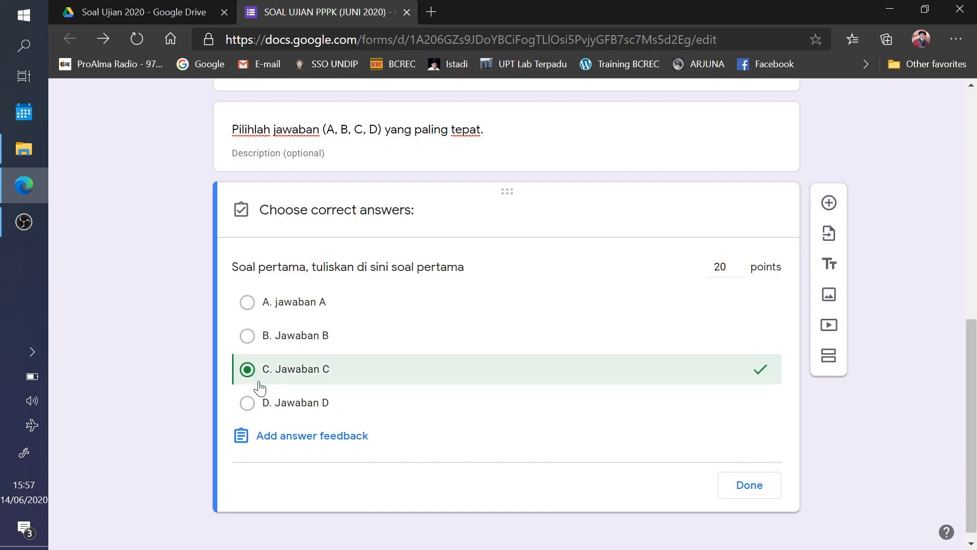
left_click(753, 493)
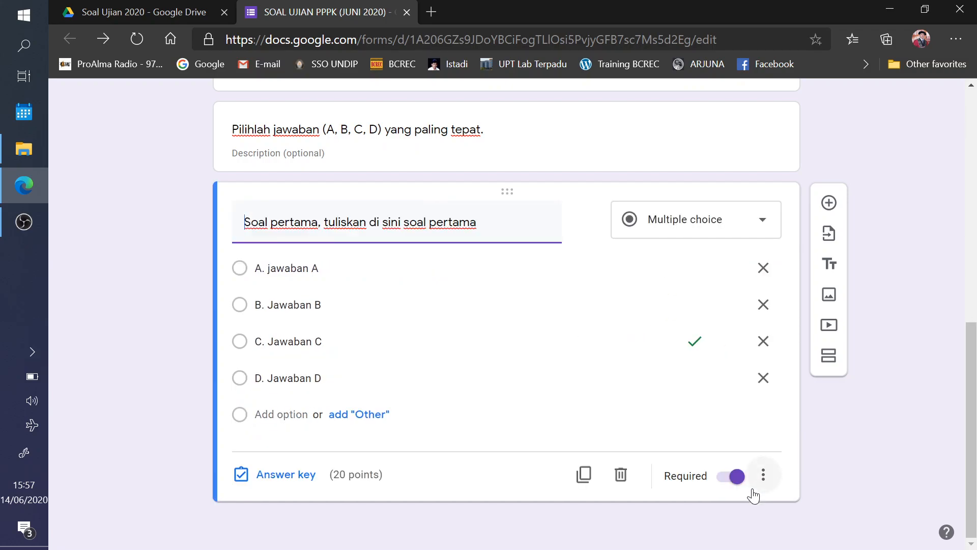
- Add a second question reading 'Soal kedua, tuliskan di sini soal kedua'
left_click(830, 203)
type("So")
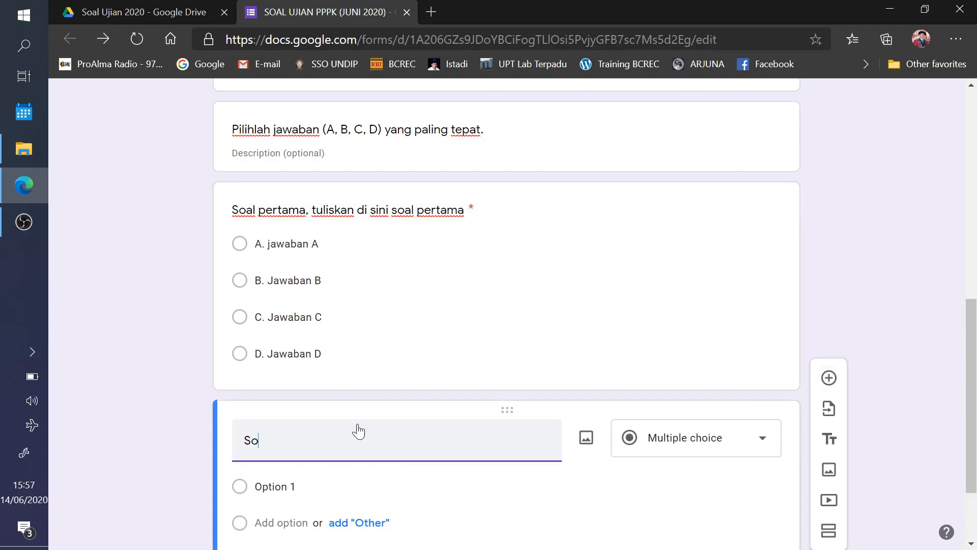
type("al kedua, tulsikan")
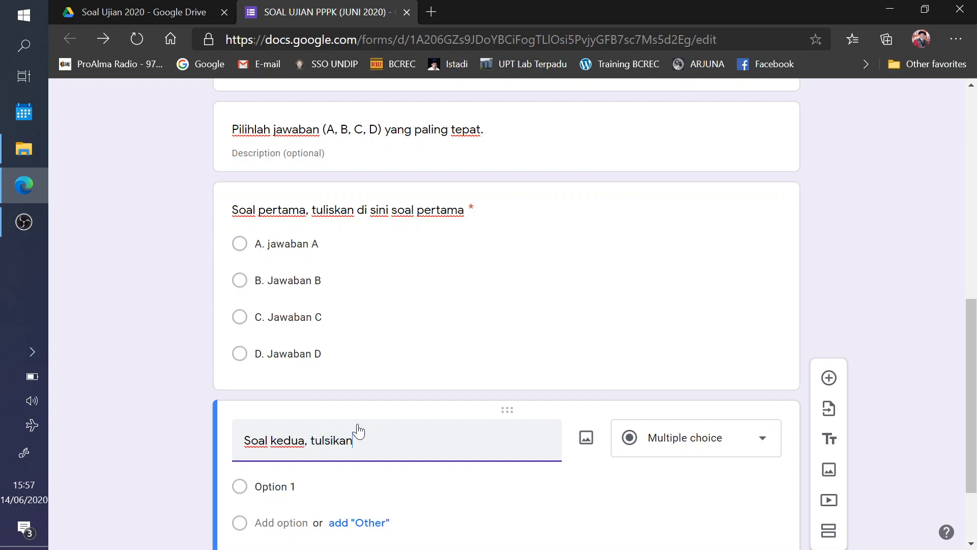
type(" di is")
key("BackSpace")
type("sini soal kedua")
scroll(357, 423, "down", 2)
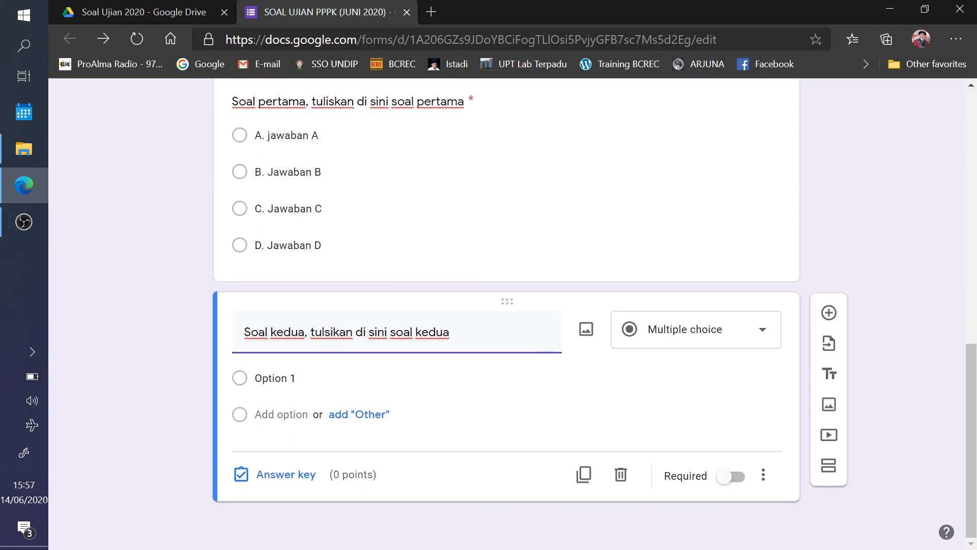
- Enter question two's options A. Jawaban A, B. Jawaban B, C. Jawaban C and D. Jawaban D
left_click(335, 377)
type("A")
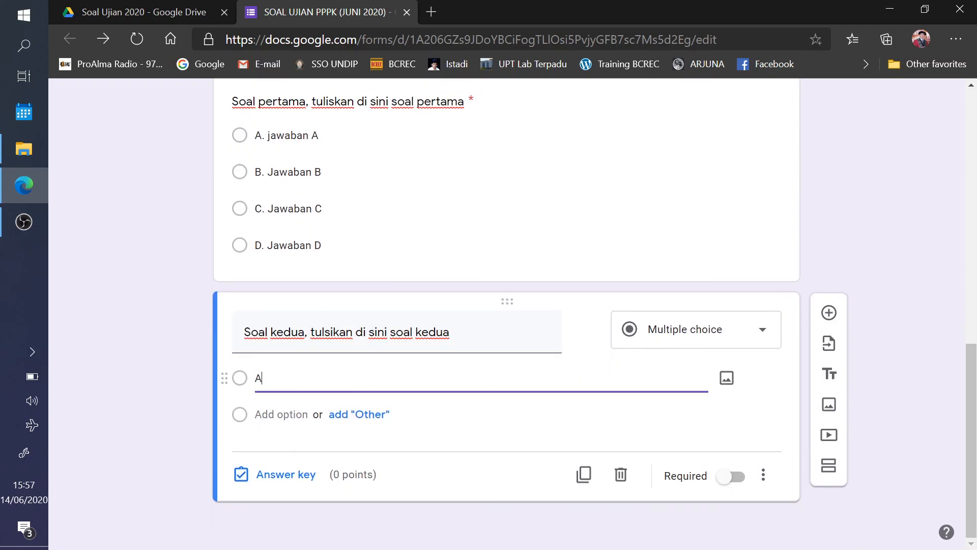
type(". Jawaban A")
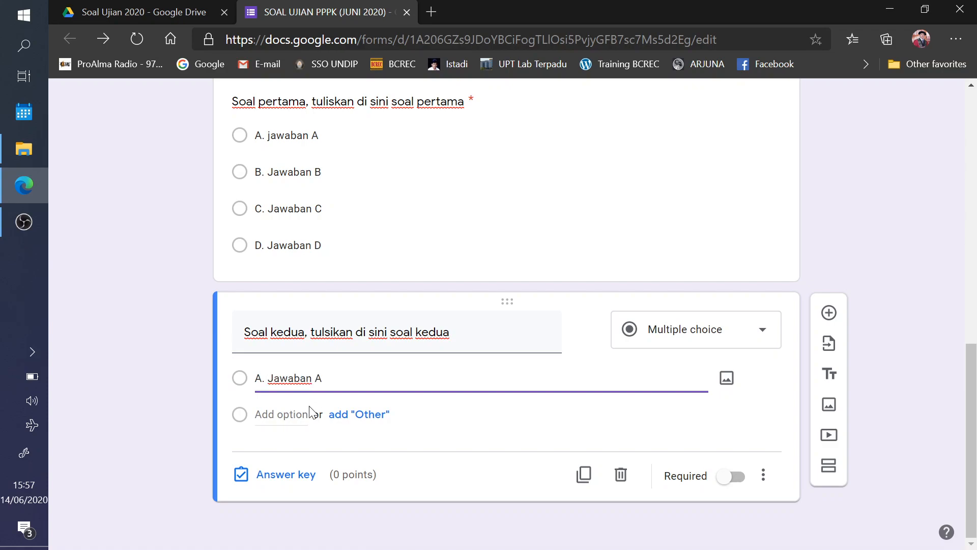
key("Return")
type("B. ")
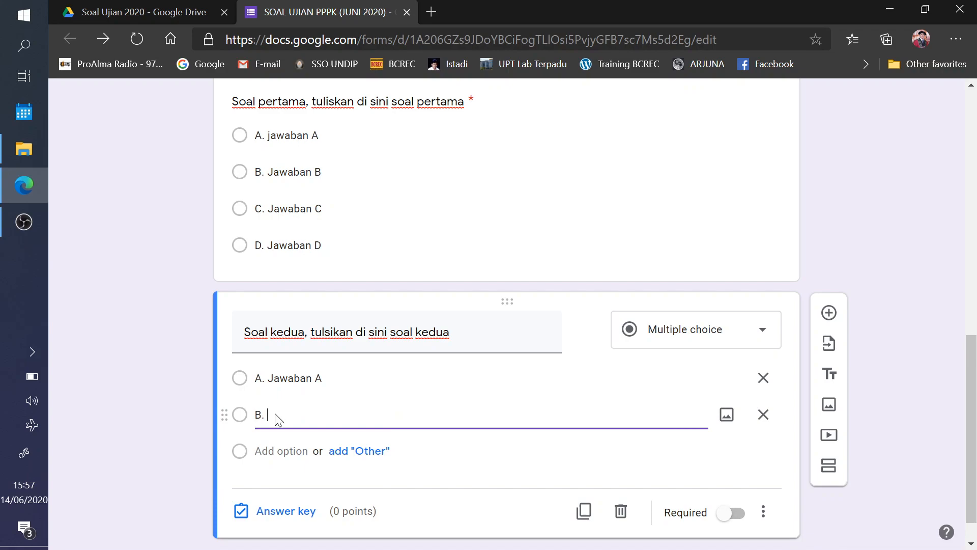
type("Jawaban B")
key("Return")
type("C")
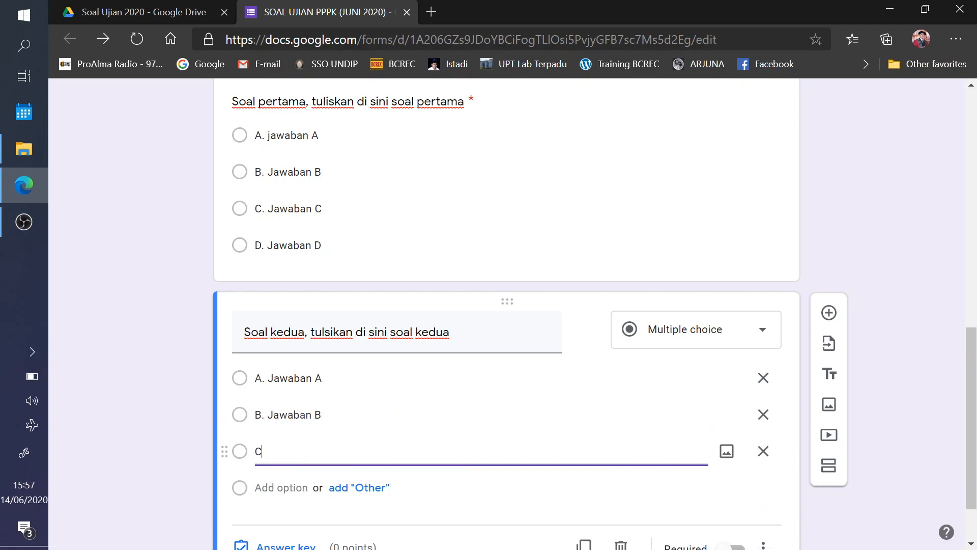
type(". Jawaaban C")
left_click(279, 488)
type("D.")
type("waa")
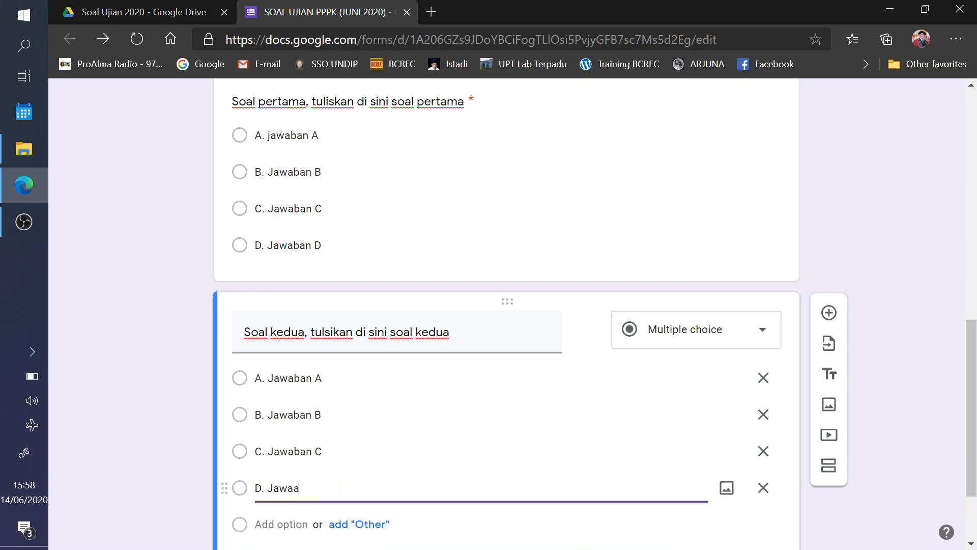
key("BackSpace")
type("ban D")
scroll(509, 398, "down", 2)
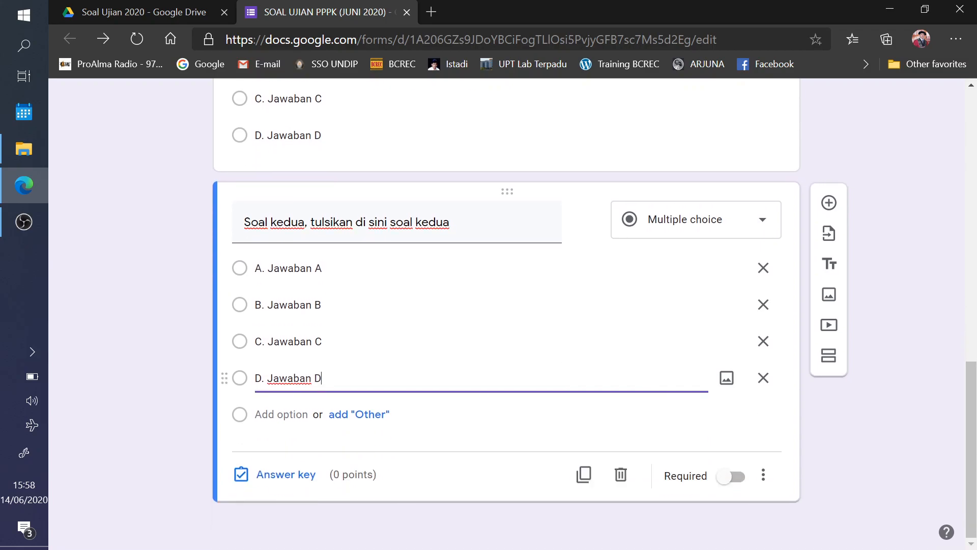
- Make question two required, worth 20 points with B. Jawaban B correct
left_click(723, 479)
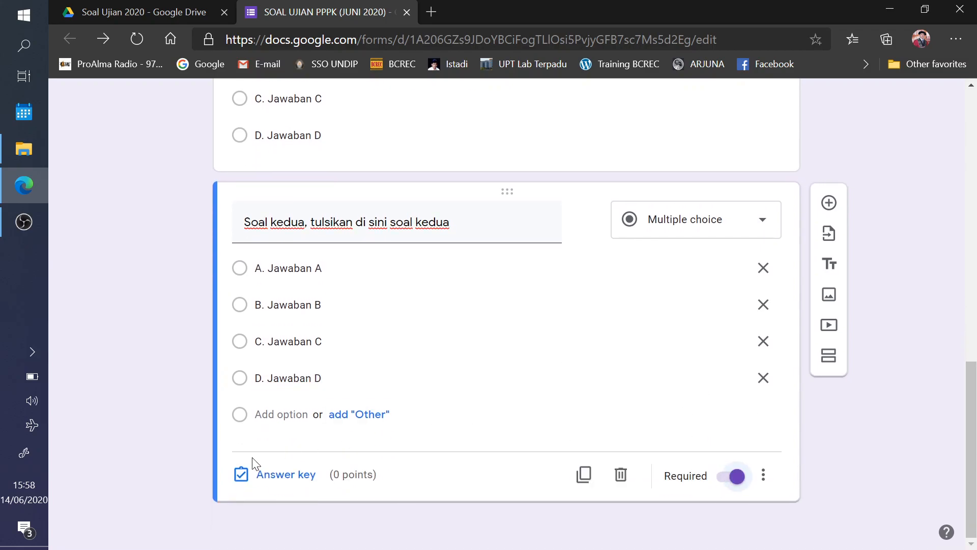
left_click(254, 478)
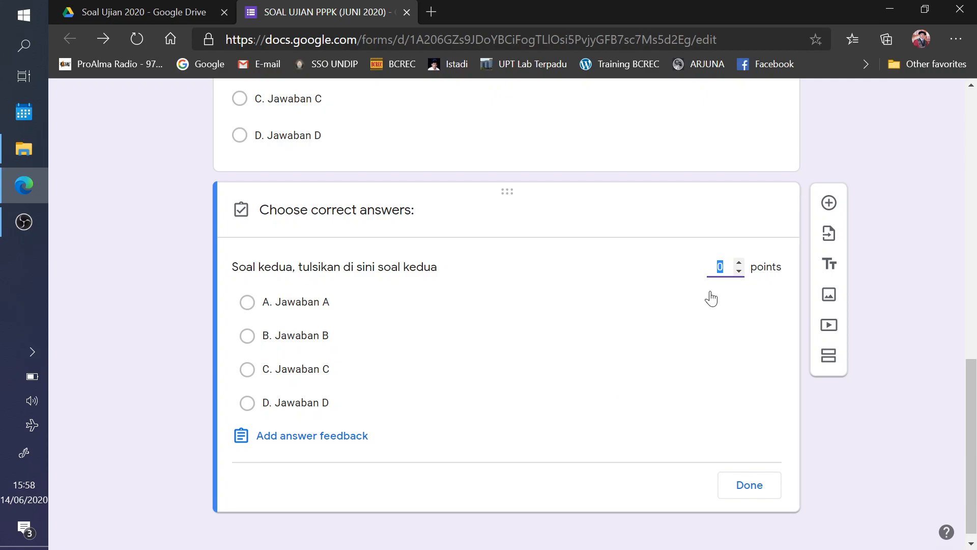
type("20")
left_click(249, 338)
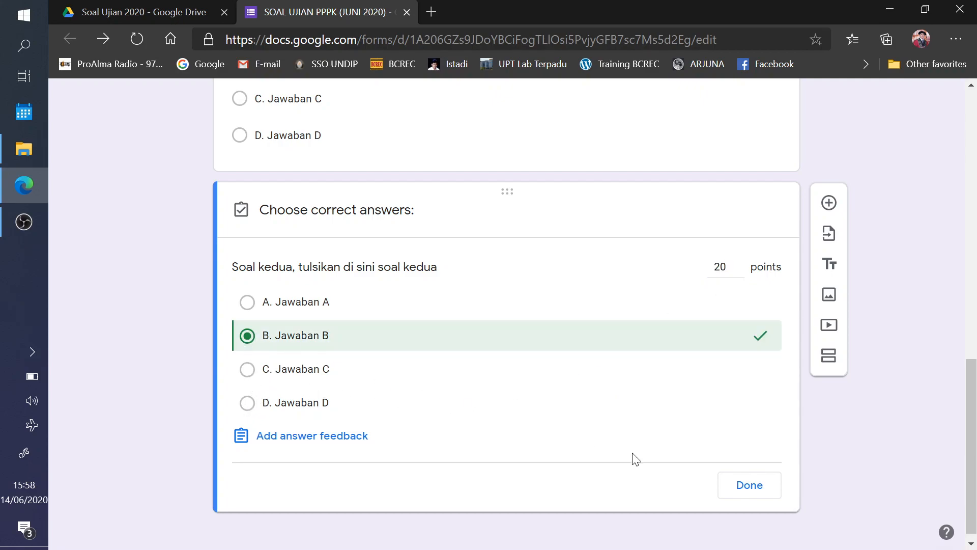
left_click(749, 485)
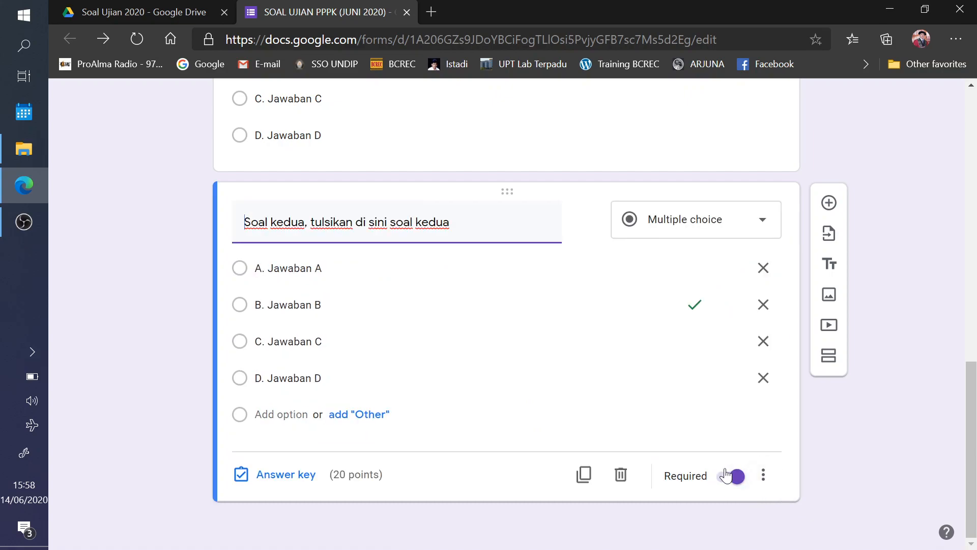
left_click(830, 204)
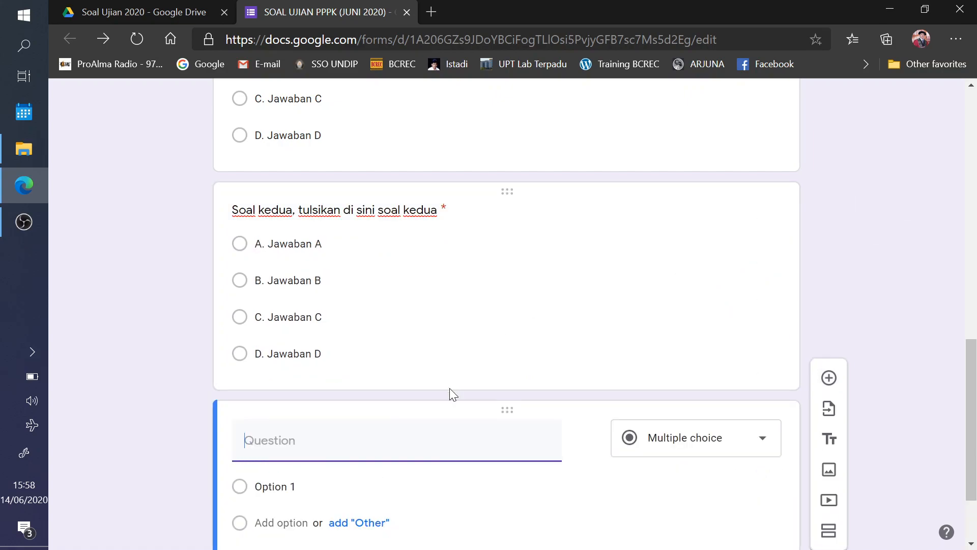
- Write the third question 'Soal ketiga...' as a required multiple-choice question
type("Soal ketiga")
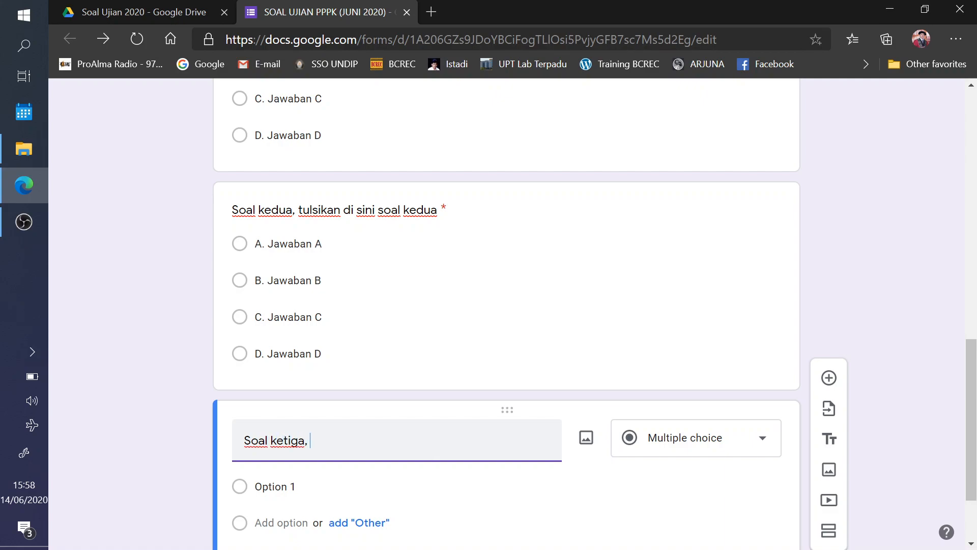
type(", tuliskan di sini soa, ")
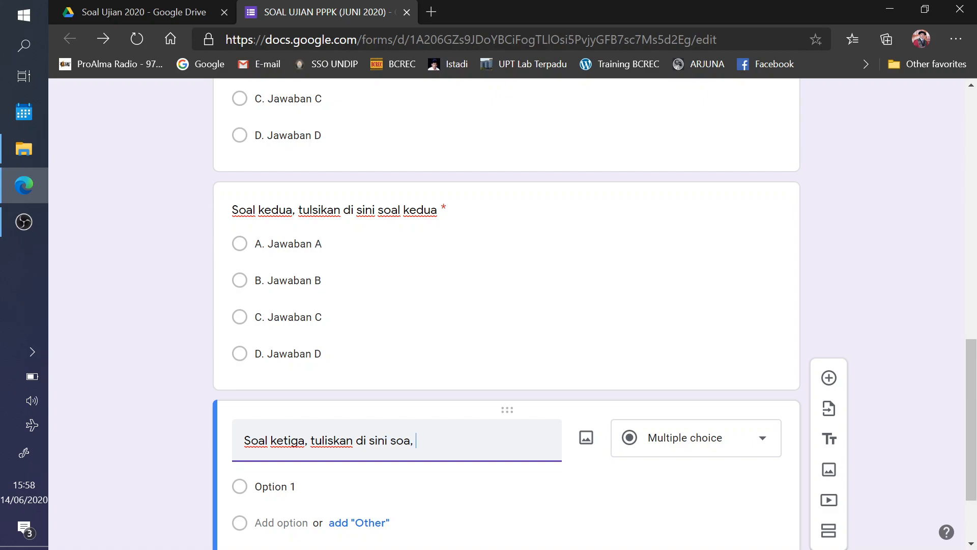
key("BackSpace")
key("BackSpace")
type("l pertanyaan ketiga")
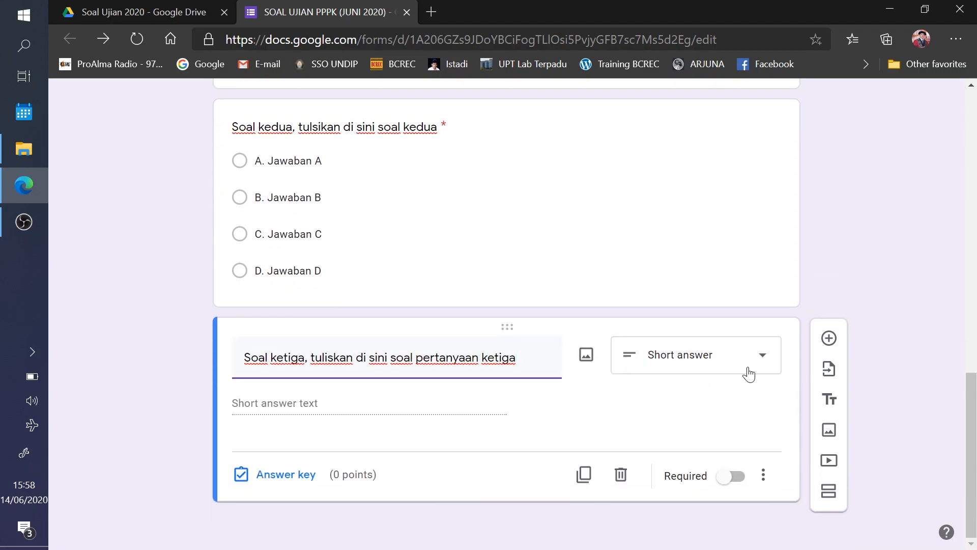
left_click(746, 375)
left_click(681, 220)
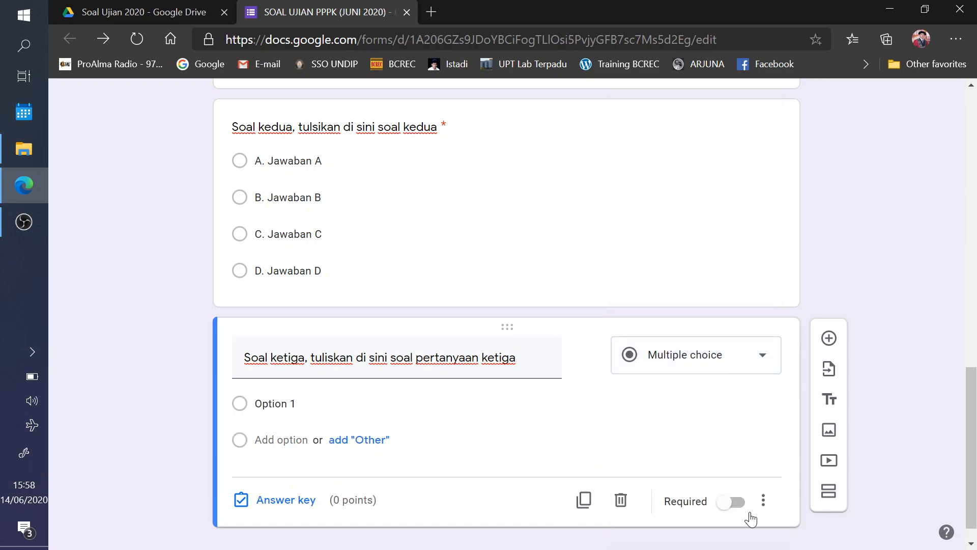
left_click(734, 502)
- Enter question three's options A. Jawaban A, B. Jawaban B, C. Jawaban C and D. Jawaban D
left_click(275, 404)
type("A. Ja")
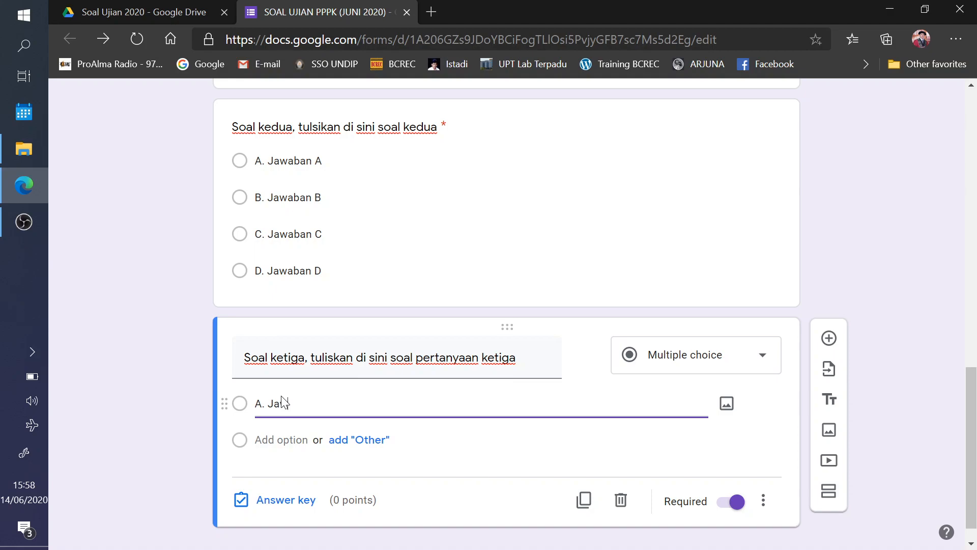
type("waaban A")
key("Tab")
type("B. D")
type("awa")
type("ban B")
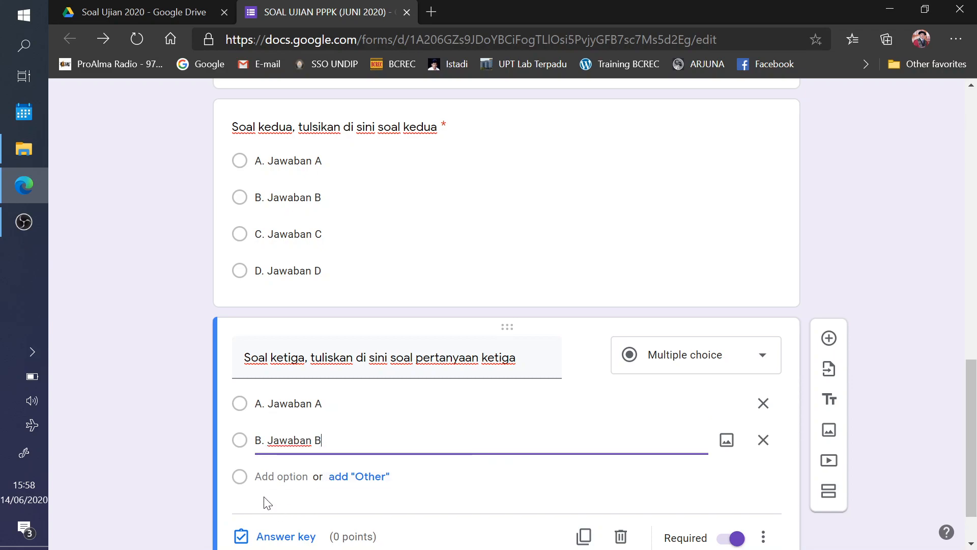
key("Return")
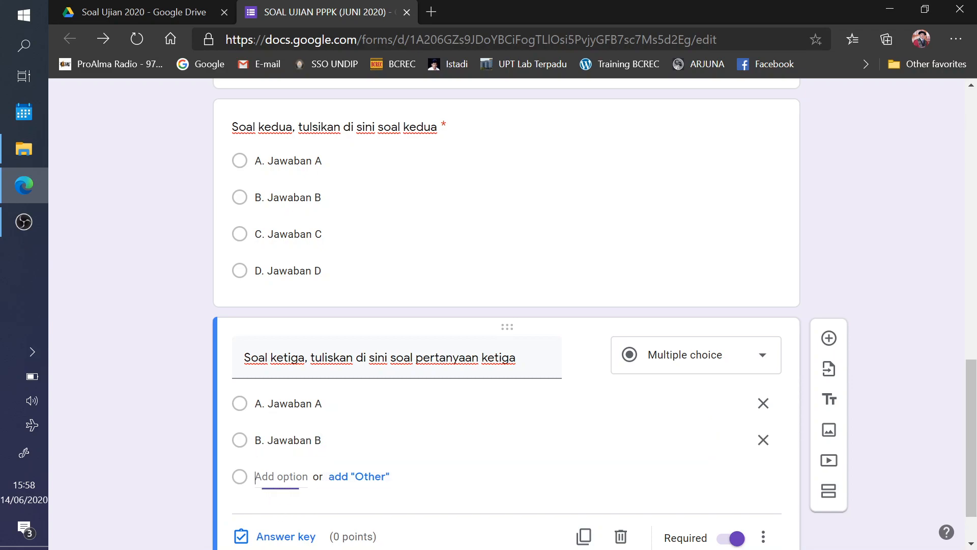
type("C. Jawa")
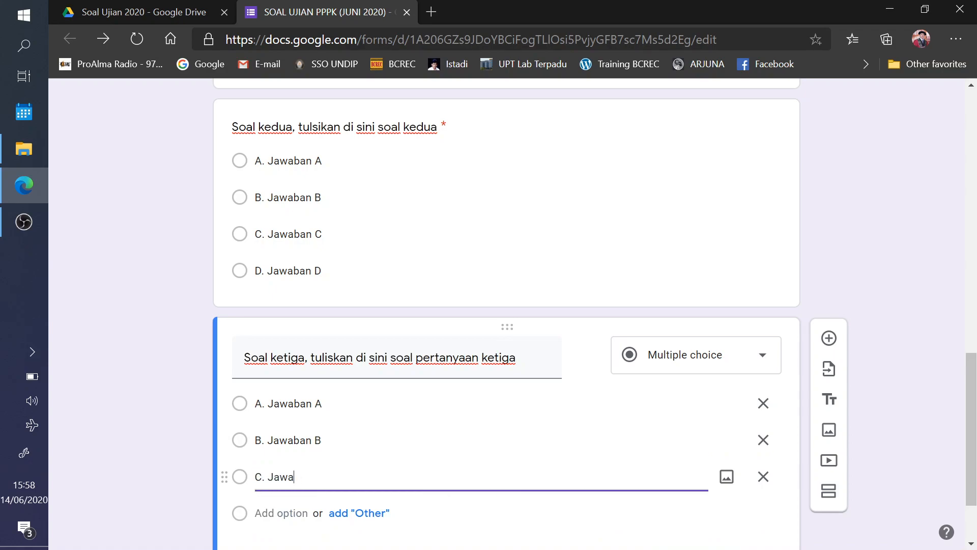
type("ban C")
left_click(258, 515)
type("D. Jawaban")
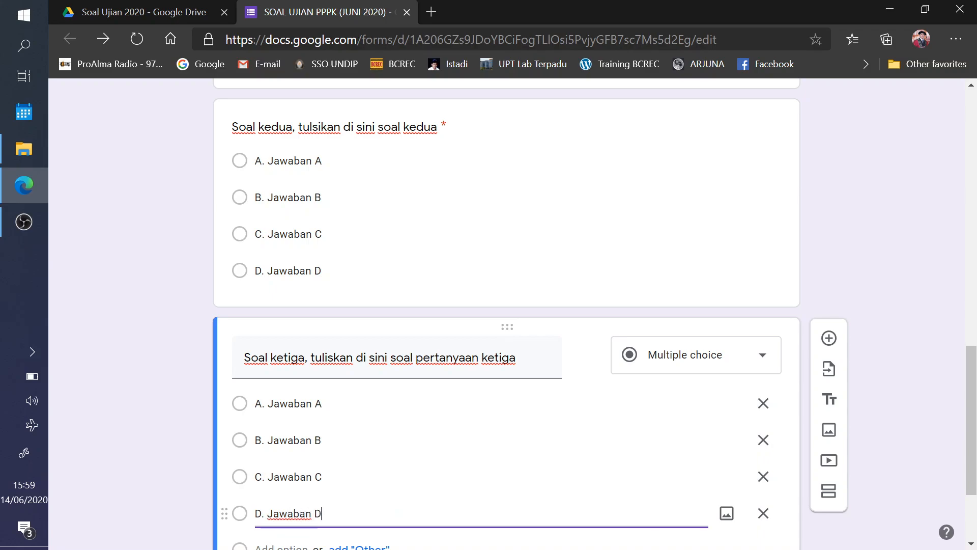
scroll(687, 363, "down", 3)
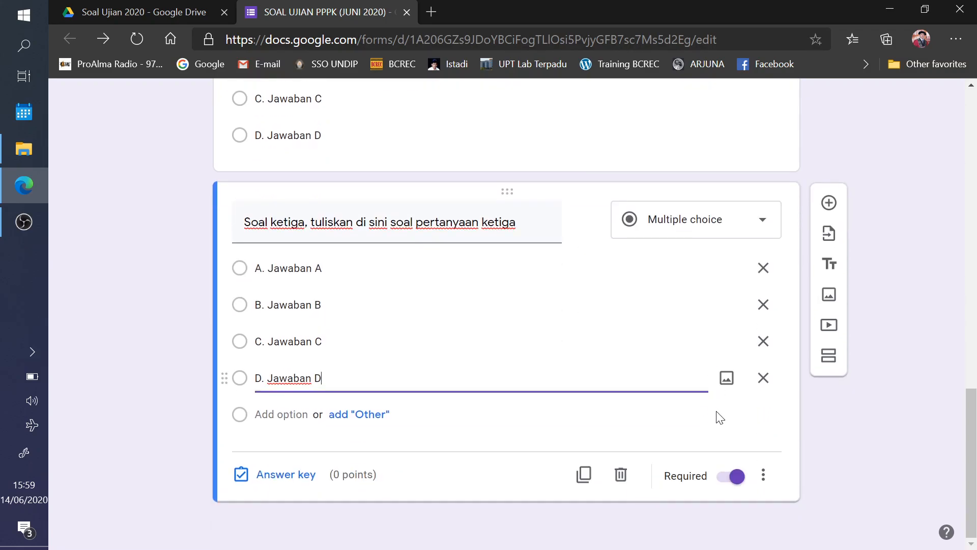
- Key B. Jawaban B as question three's correct answer, worth 20 points
left_click(311, 476)
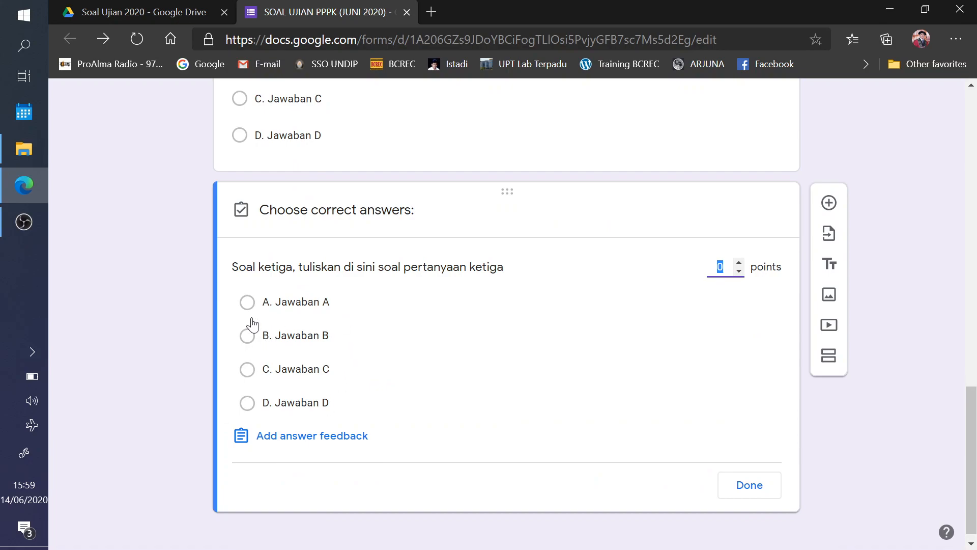
left_click(247, 337)
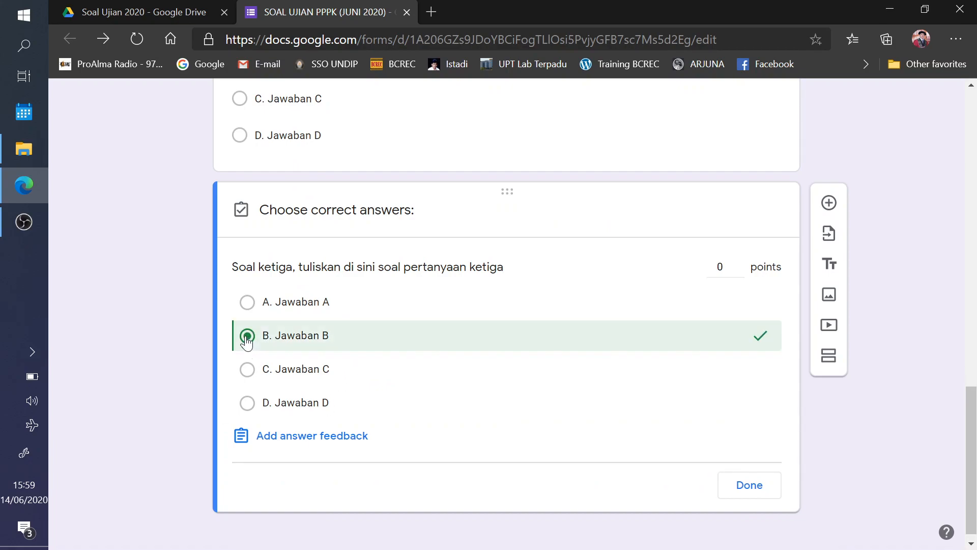
left_click(732, 270)
type("20")
left_click(741, 487)
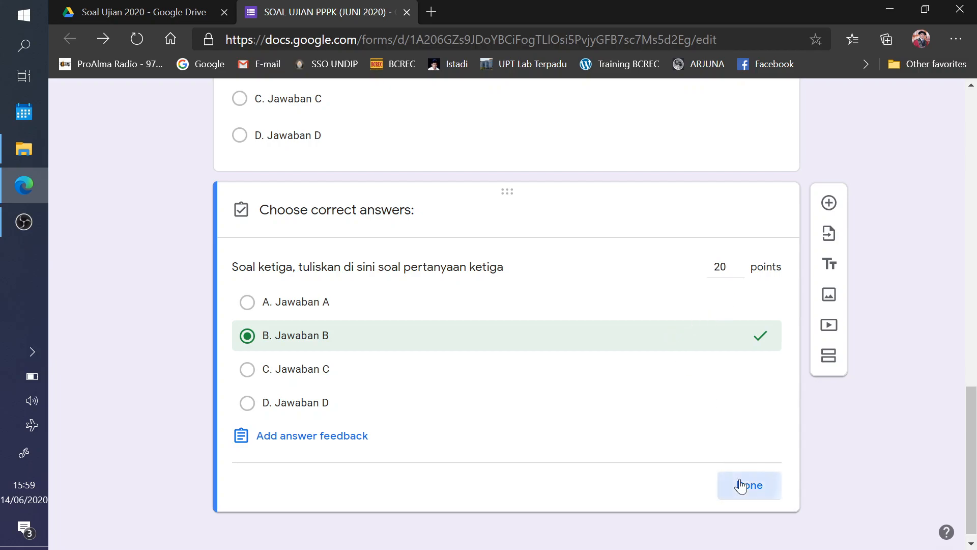
left_click(829, 202)
- Write the fourth question 'Soal keempat, tuliskan pertanyaan-pertanyaan dari soal keempat' as multiple choice
type("So")
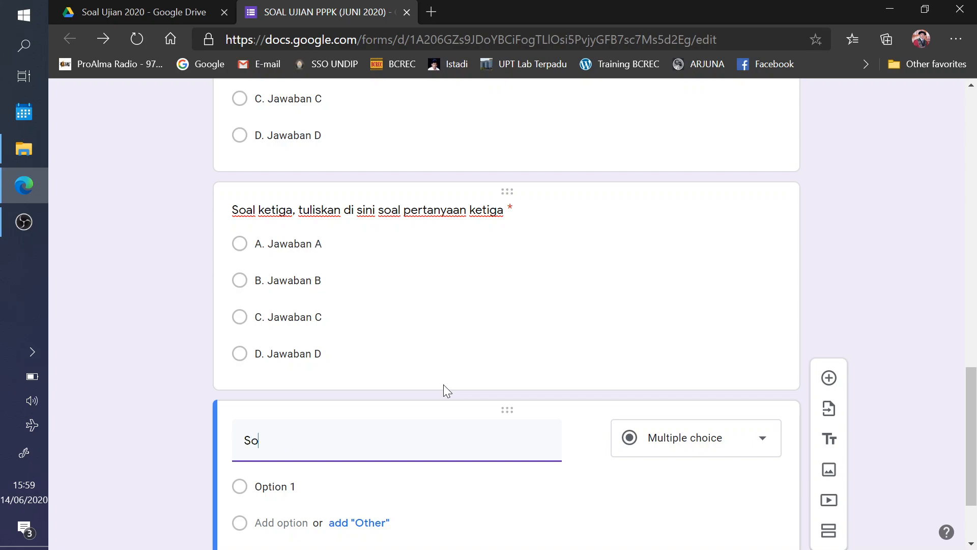
type("al keempat, tuli")
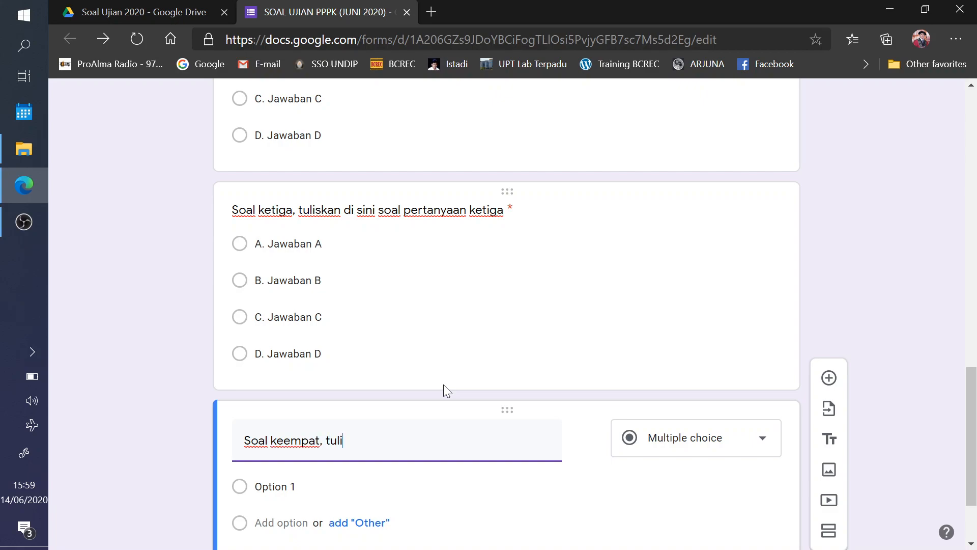
type("skan pertanyaan -per")
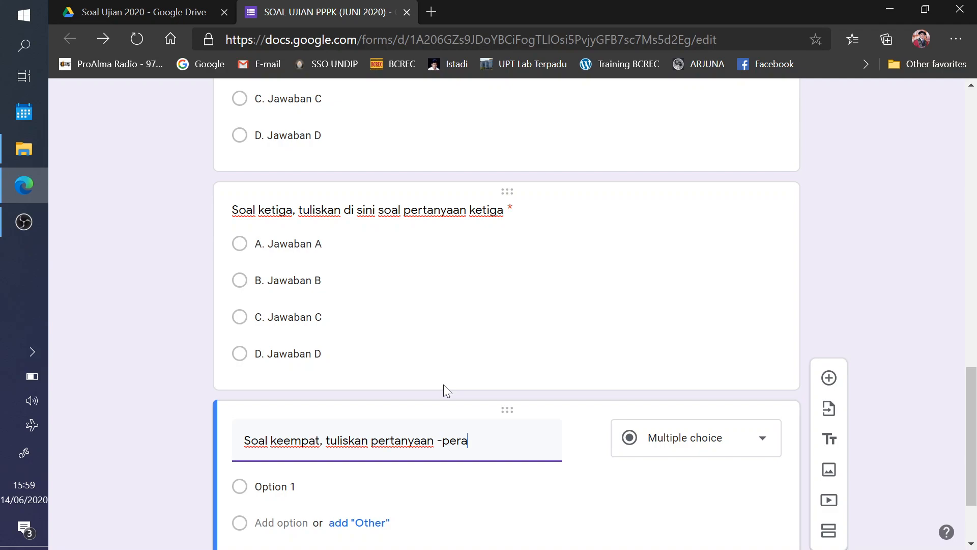
type("tanyaan dari soale ke")
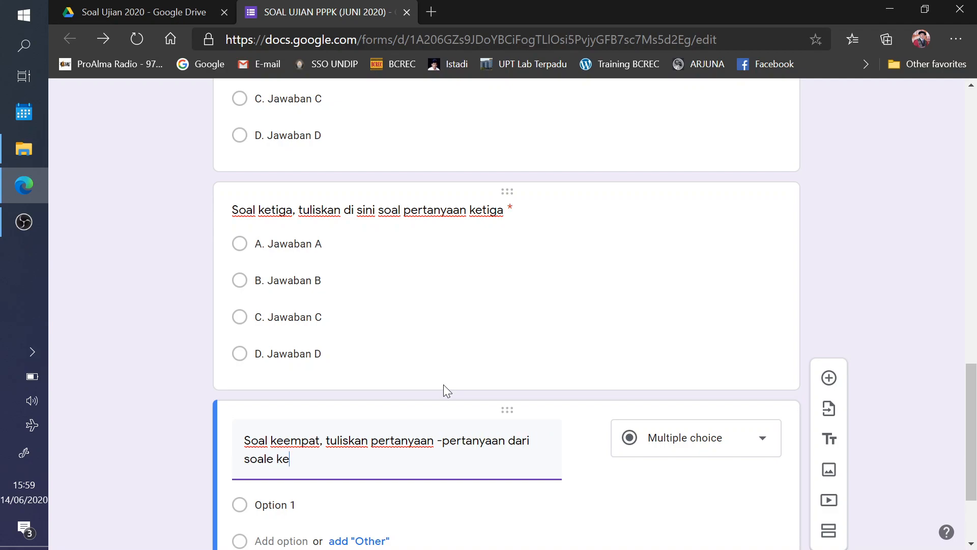
type("empat")
left_click(325, 493)
left_click(749, 455)
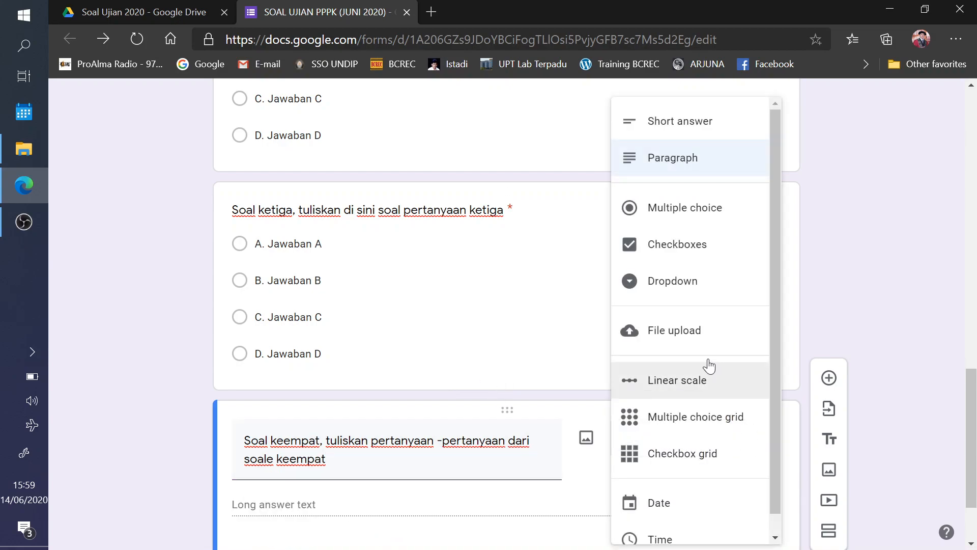
left_click(676, 221)
- Enter question four's options A. Jawaban A, B. Jawaban B, C. Jawaban C and D. Jawaban D
type("A. Jawa")
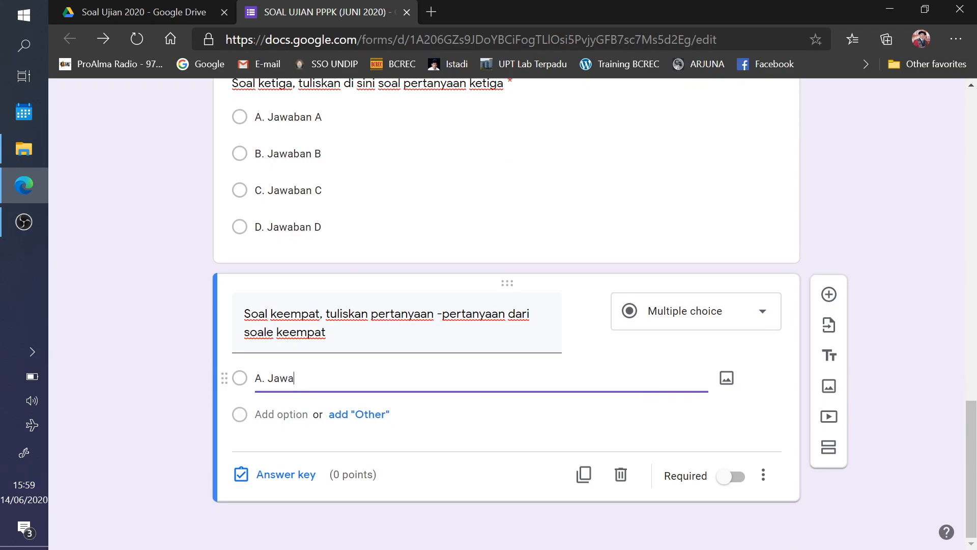
type("ban A")
key("Return")
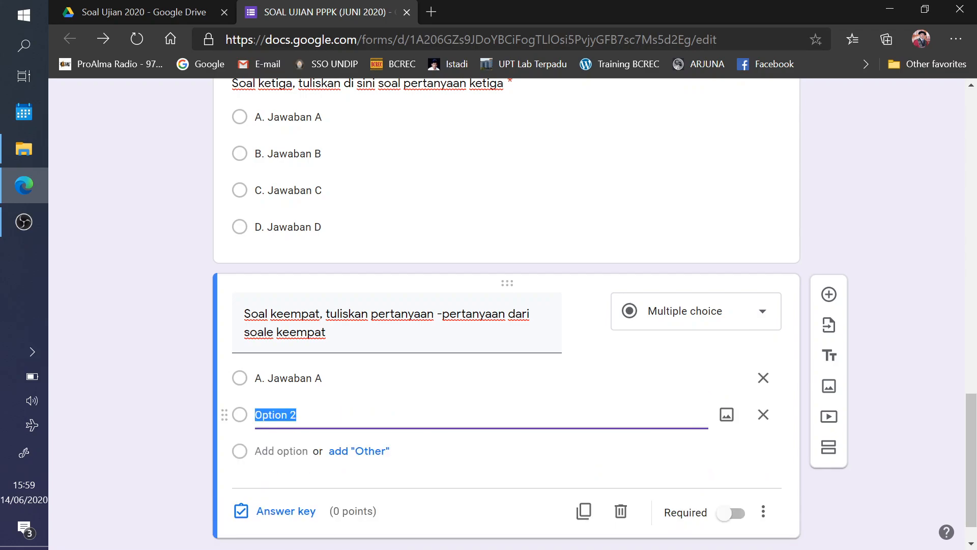
type("B")
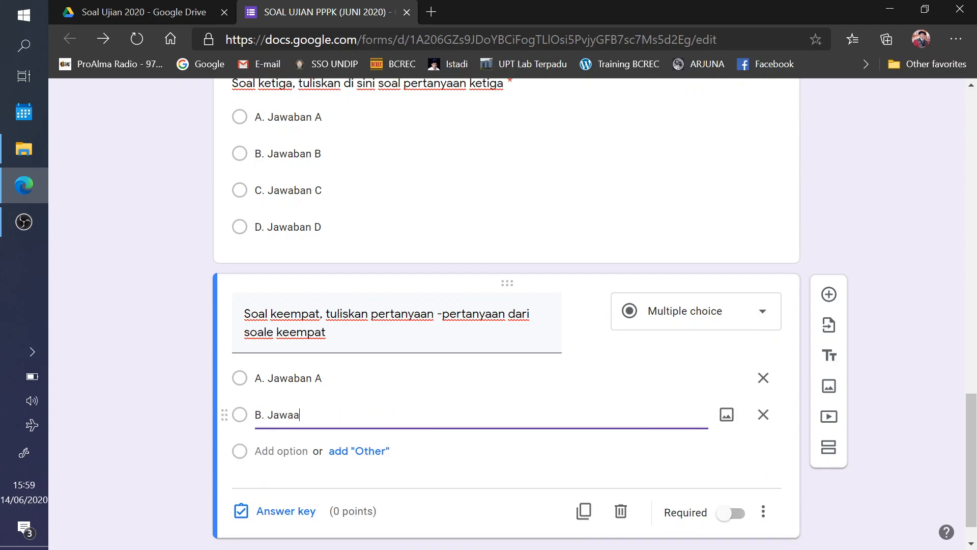
type(". Jawaban B")
key("Return")
type("C. Jawaa")
key("BackSpace")
type("ban C")
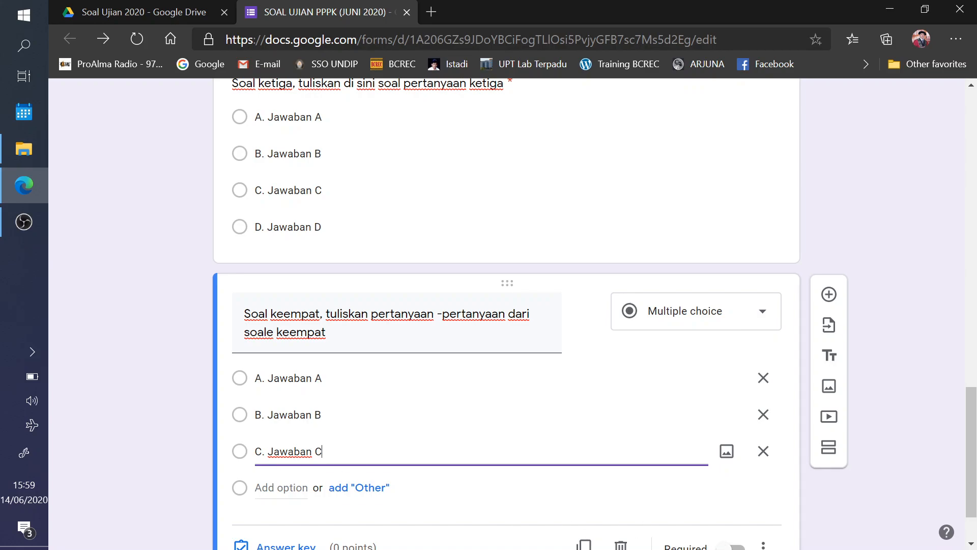
key("Return")
type("D. Jawabanb D")
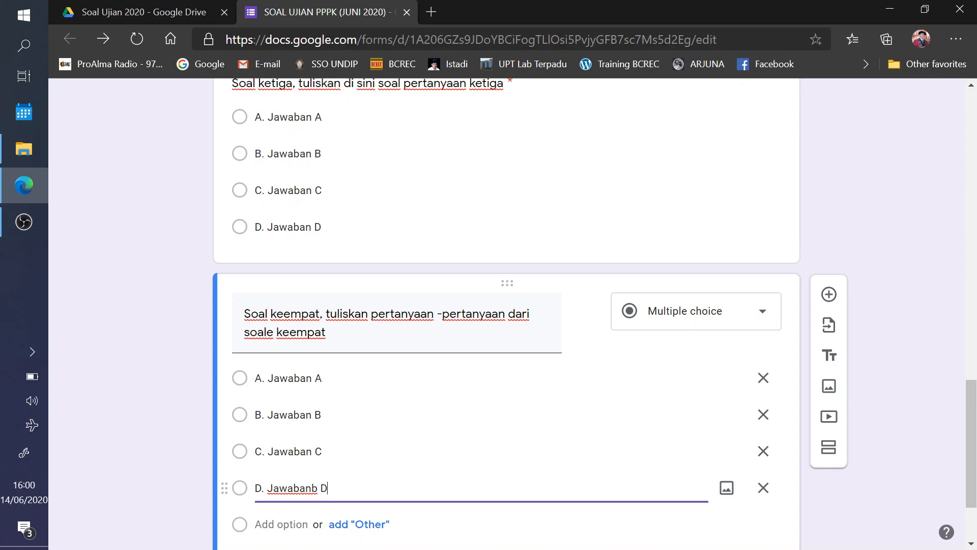
scroll(528, 452, "down", 2)
- Make question four required, worth 20 points with A. Jawaban A correct
left_click(733, 478)
left_click(288, 475)
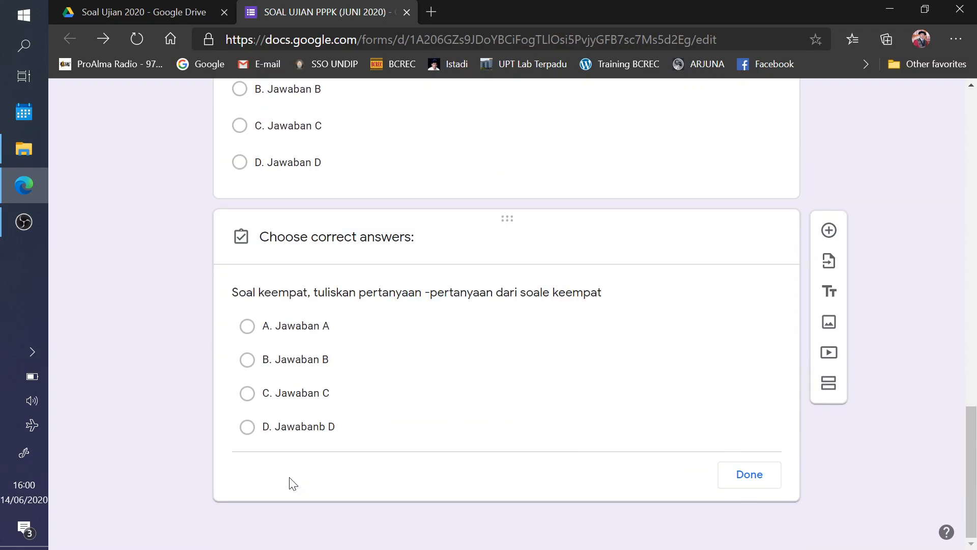
left_click(249, 331)
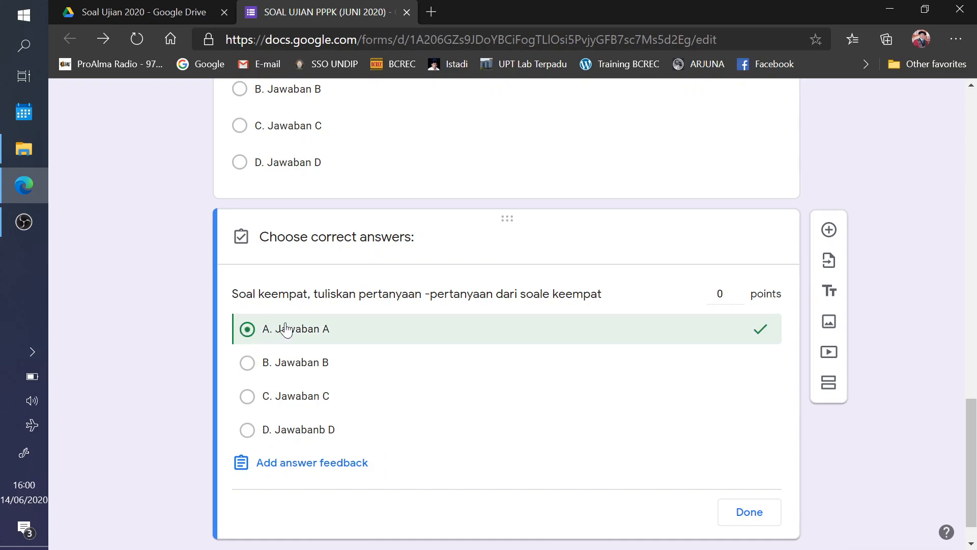
left_click(722, 294)
type("20")
left_click(748, 515)
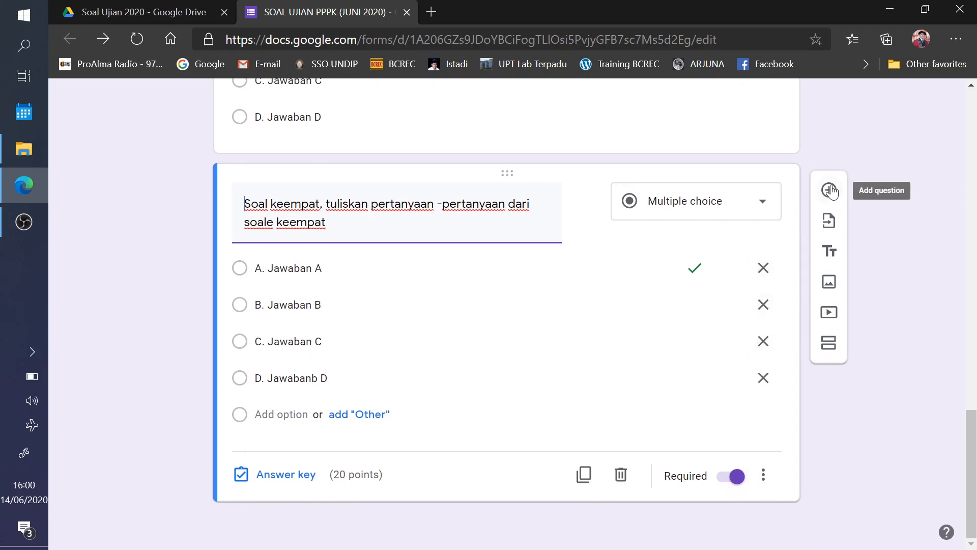
- Add a multiple-choice fifth question 'Soal kelima, tuliskan pertanyaan soal ke lima'
left_click(830, 191)
type("Sol")
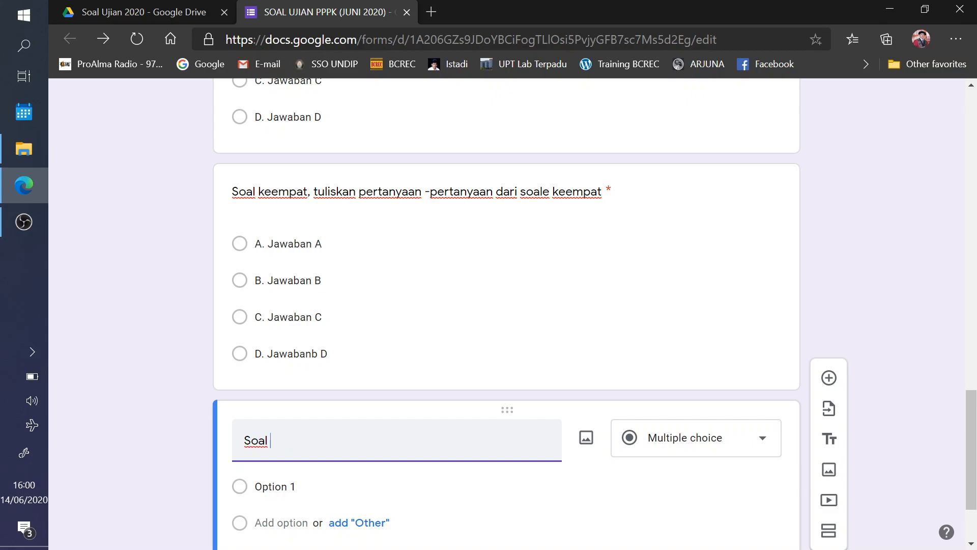
type(" kelima, tuliskan ")
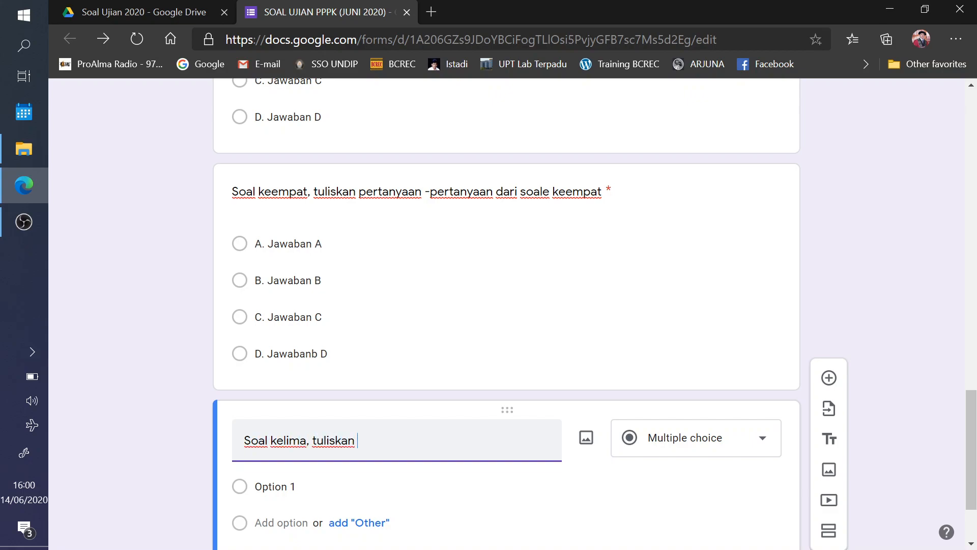
type("pertanby")
type("an soal")
key("BackSpace")
key("BackSpace")
type("al ke lima")
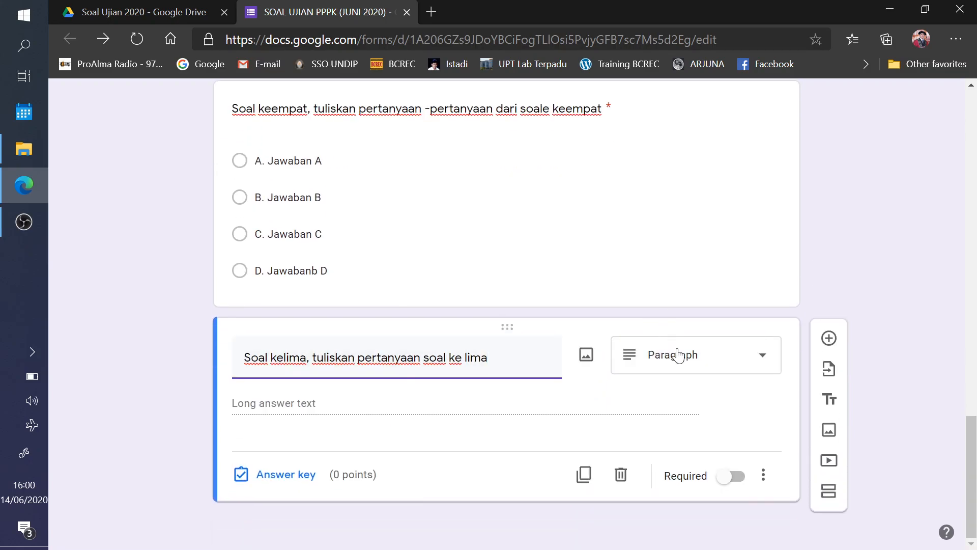
left_click(679, 354)
left_click(664, 207)
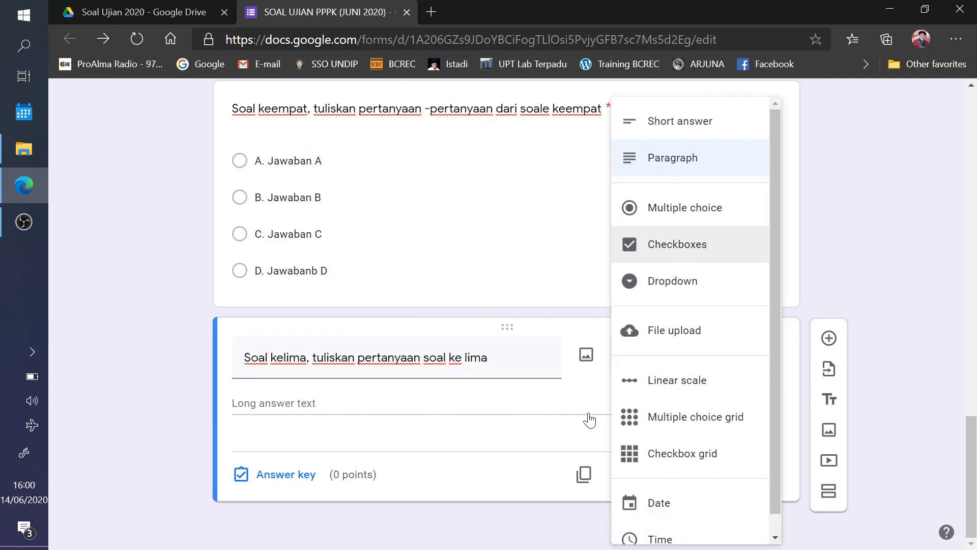
- Type the first answer options for question five, A. Jawaban and B. Jawaban Soal B
left_click(276, 403)
type("A")
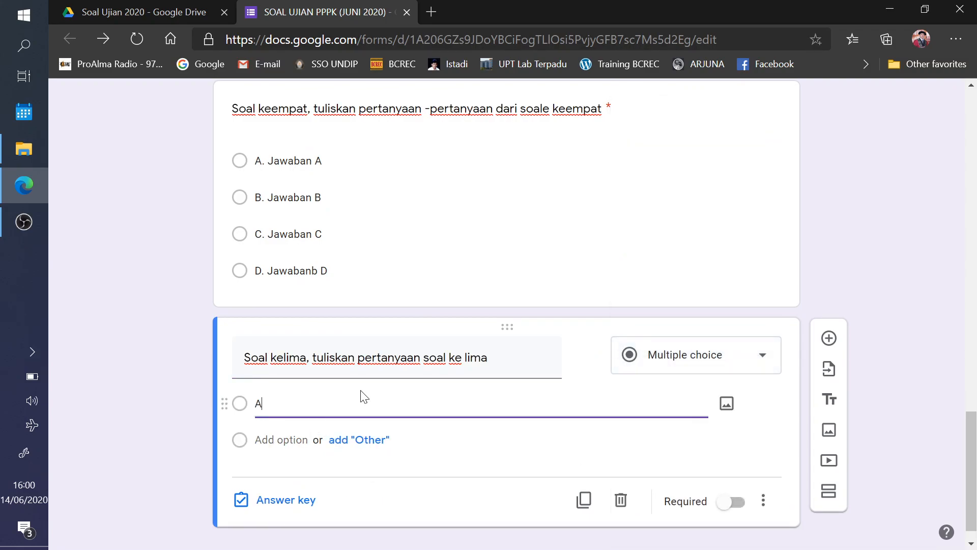
type(". Jawaban sola A")
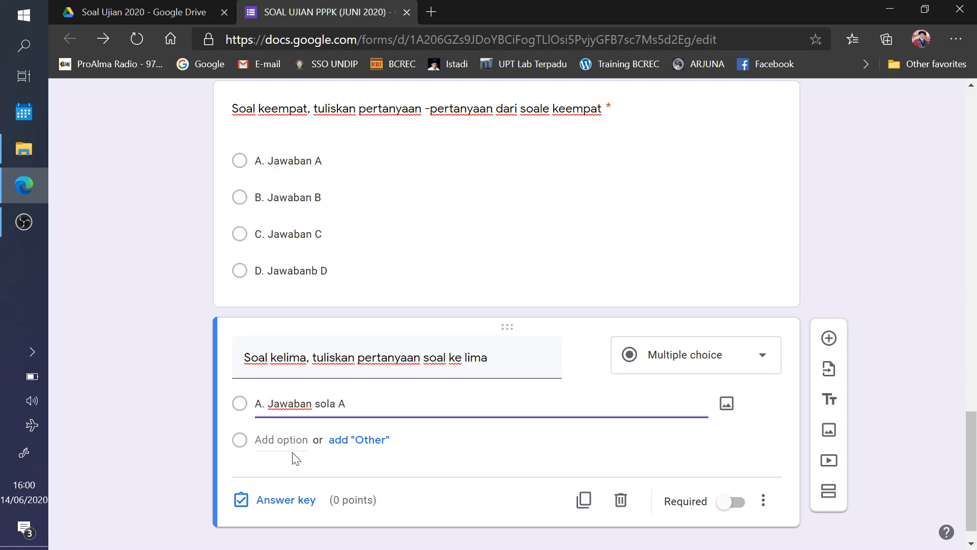
left_click(285, 441)
type("B. Jawaban Soal B")
key("Return")
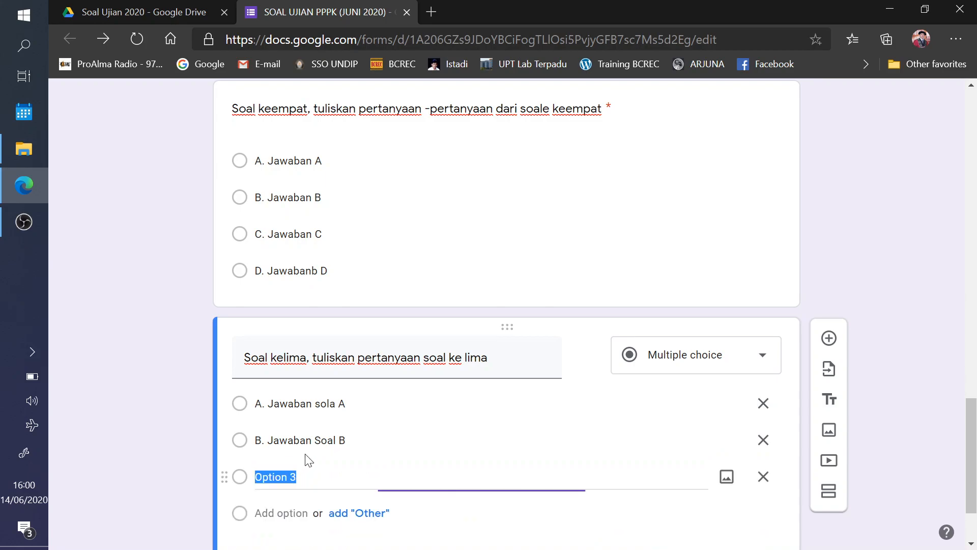
type("J")
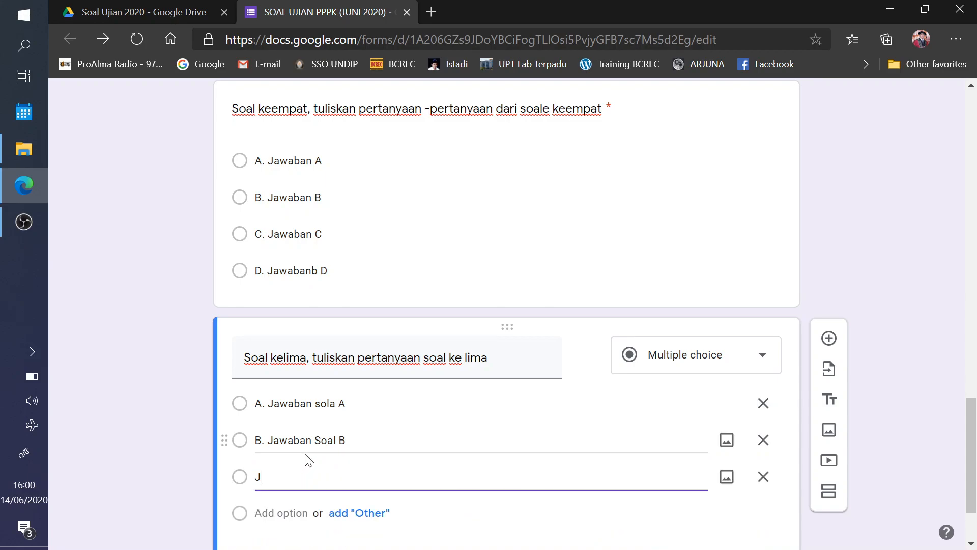
- Correct options to A. Jawaban A and B. Jawaban B, then add C. Jawaban C and D. Jawaban D
left_click(335, 404)
left_click(334, 404)
key("BackSpace")
key("BackSpace")
key("BackSpace")
key("BackSpace")
key("BackSpace")
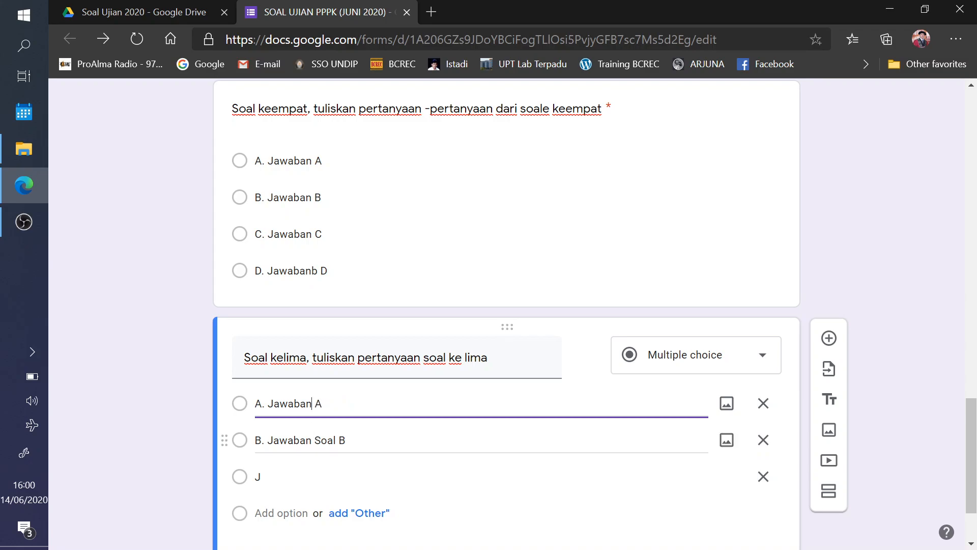
left_click(336, 441)
left_click(338, 440)
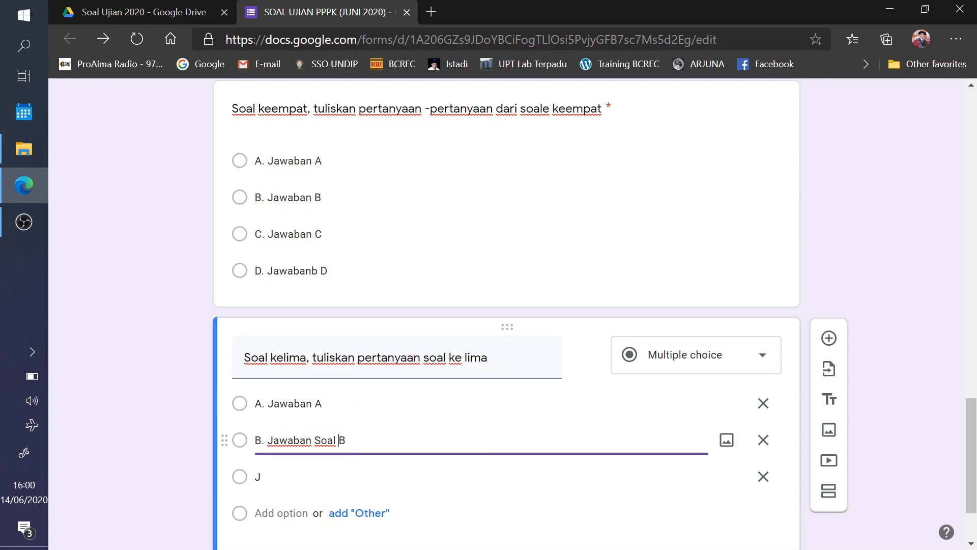
key("BackSpace")
key("BackSpace")
key("BackSpace")
key("BackSpace")
key("BackSpace")
left_click(247, 484)
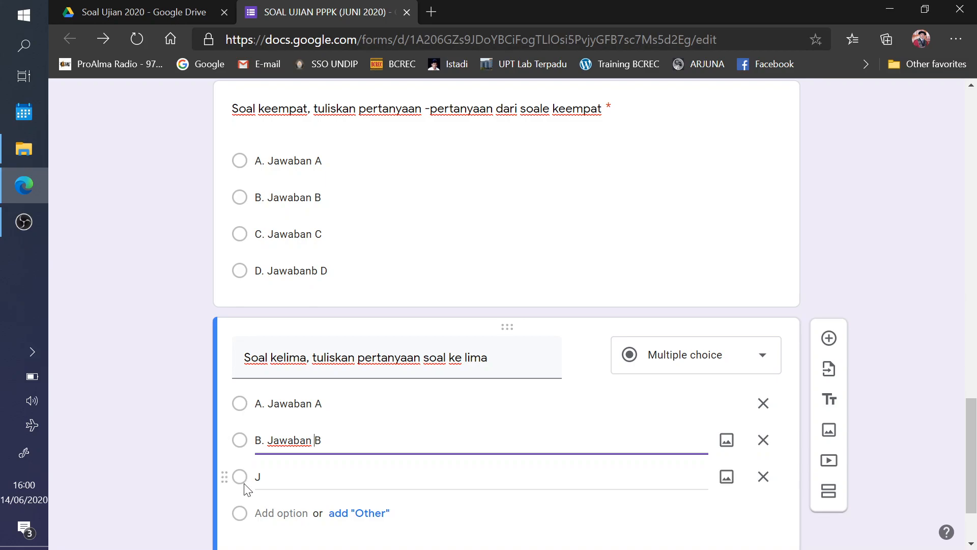
type("C. Jawaban C")
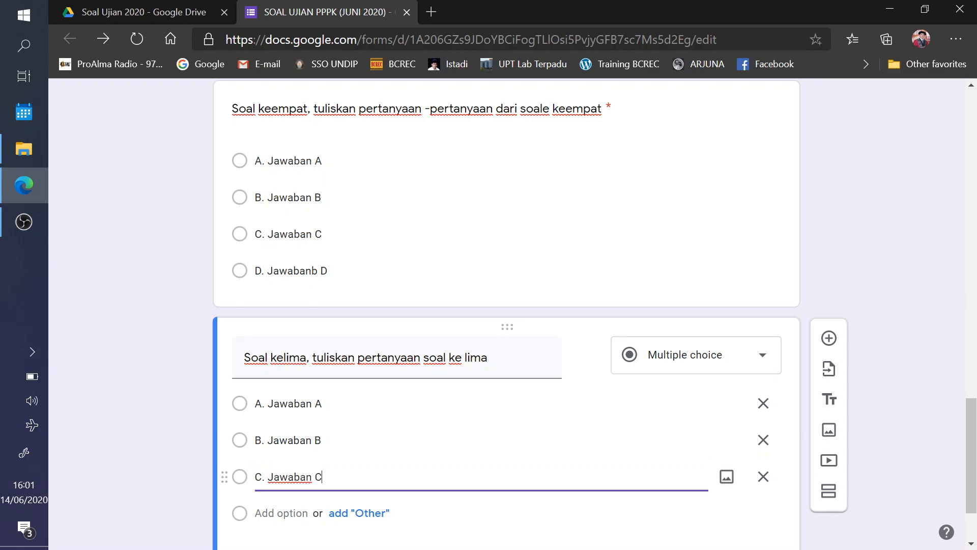
left_click(275, 513)
type("D")
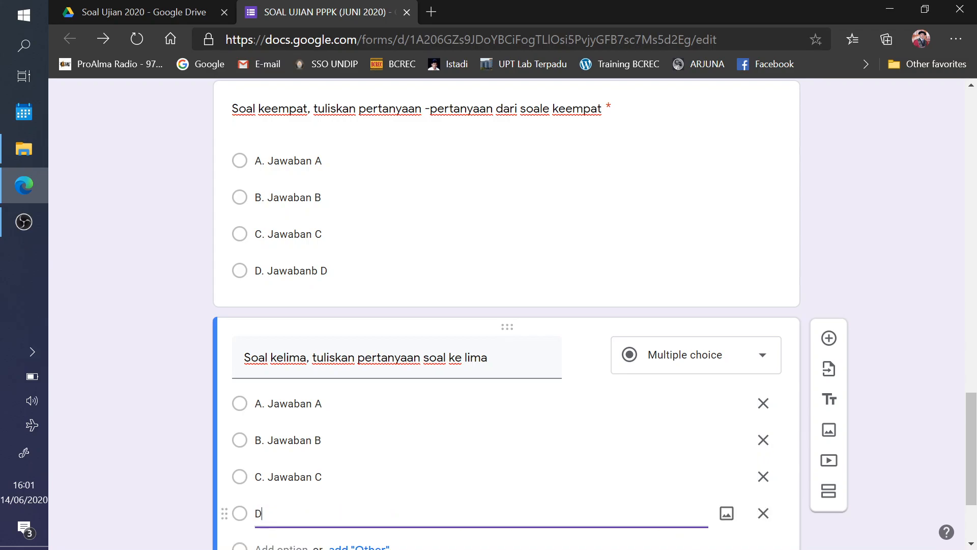
type(". Jawaban D")
- Make the fifth question required
scroll(589, 257, "down", 2)
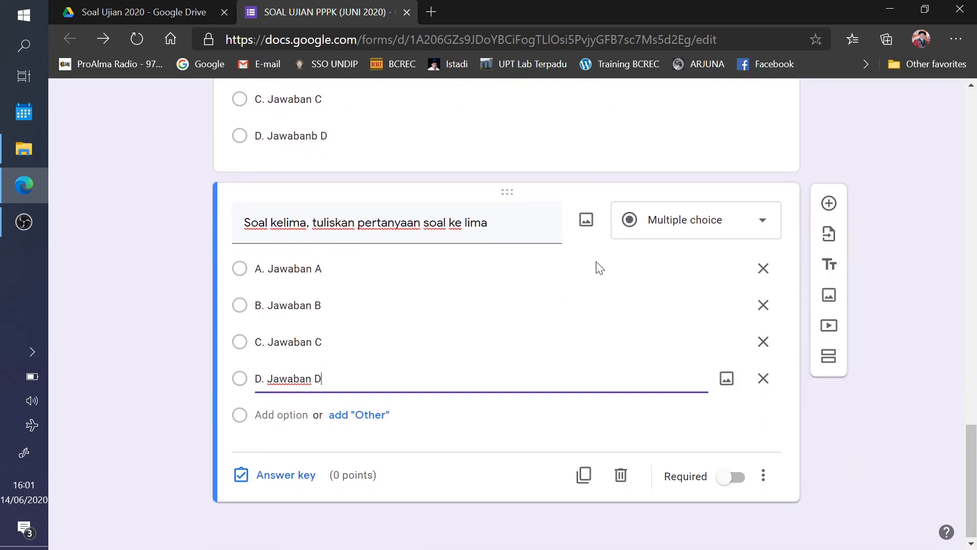
left_click(731, 477)
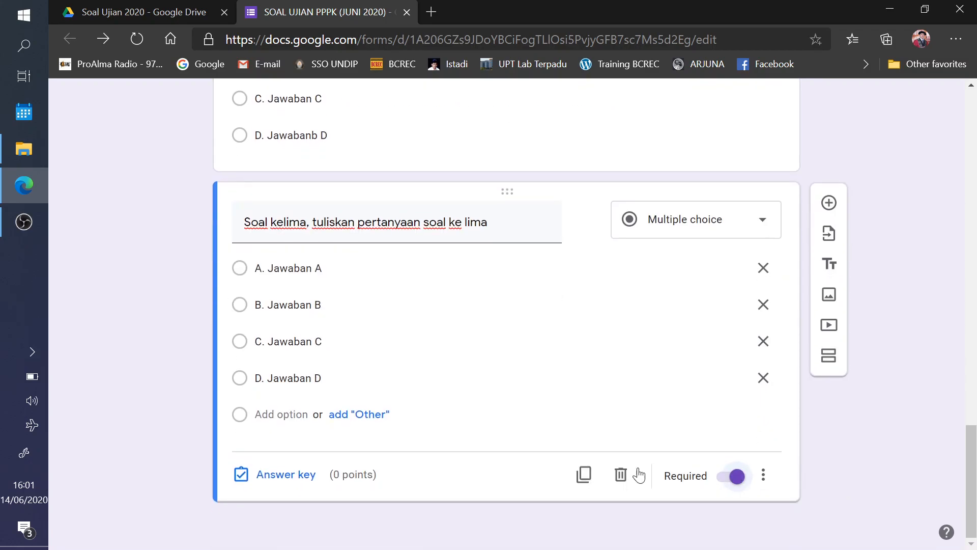
left_click(289, 481)
- Give question five 20 points with D. Jawaban D as the correct answer
type("20")
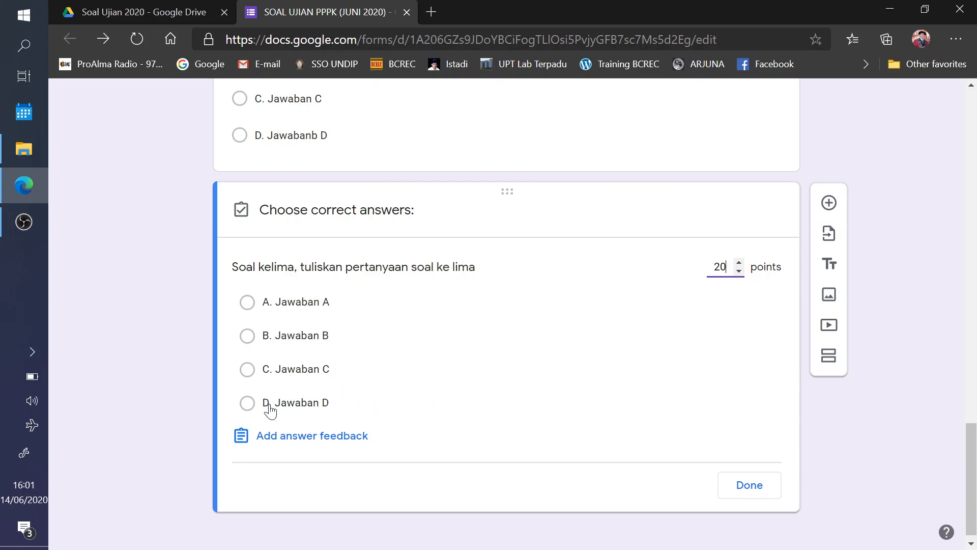
left_click(248, 403)
scroll(728, 379, "up", 14)
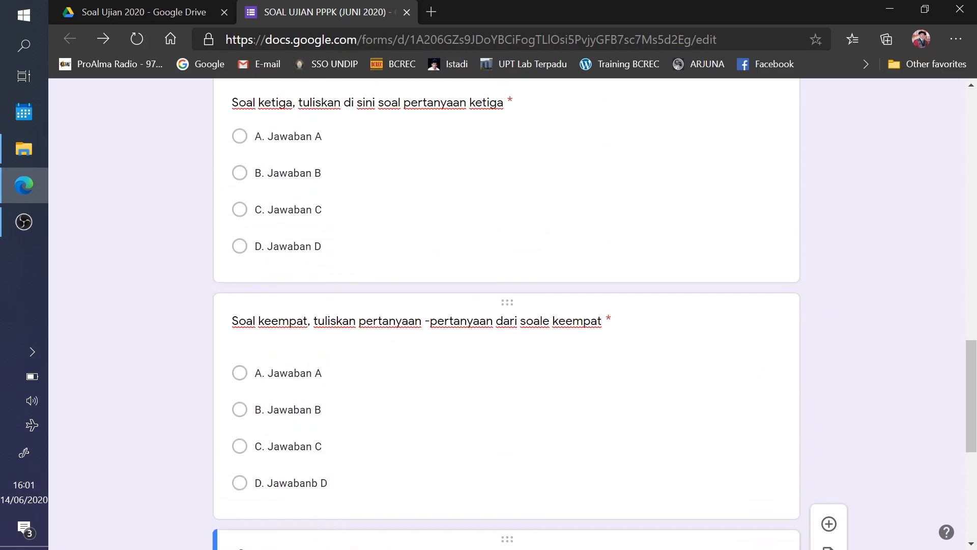
scroll(725, 379, "down", 10)
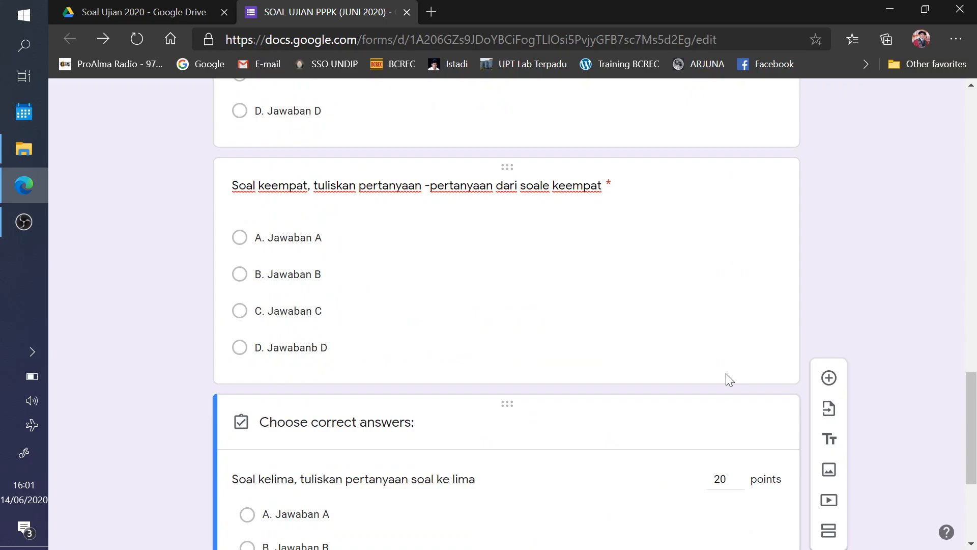
scroll(726, 377, "up", 1)
scroll(706, 404, "down", 5)
left_click(752, 476)
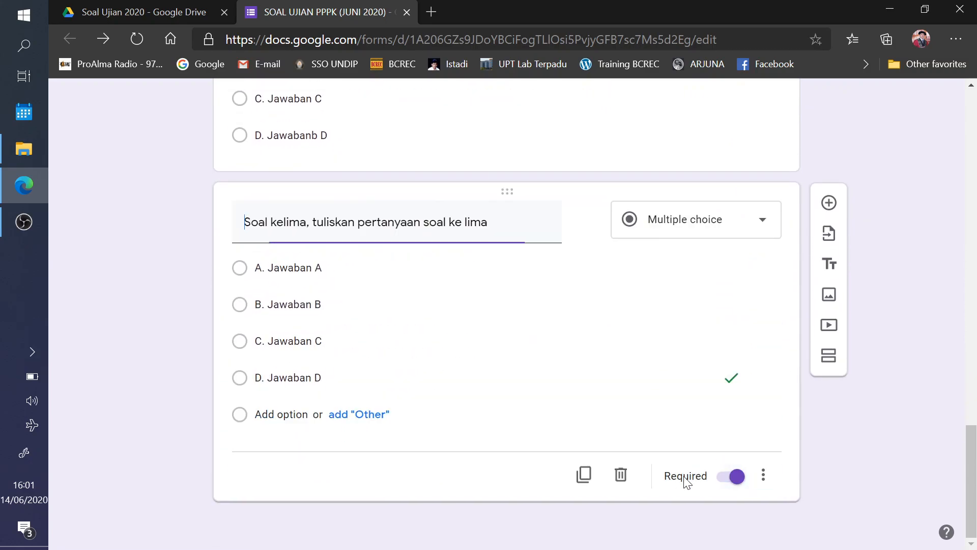
- Review questions four, three, two and one while scrolling back up the form
scroll(575, 387, "up", 9)
scroll(548, 447, "down", 2)
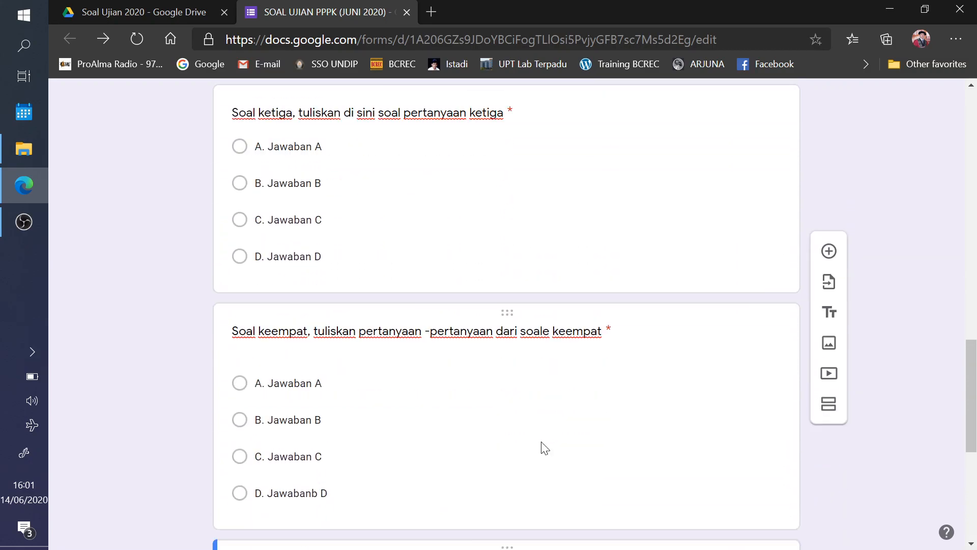
left_click(548, 449)
scroll(516, 349, "down", 1)
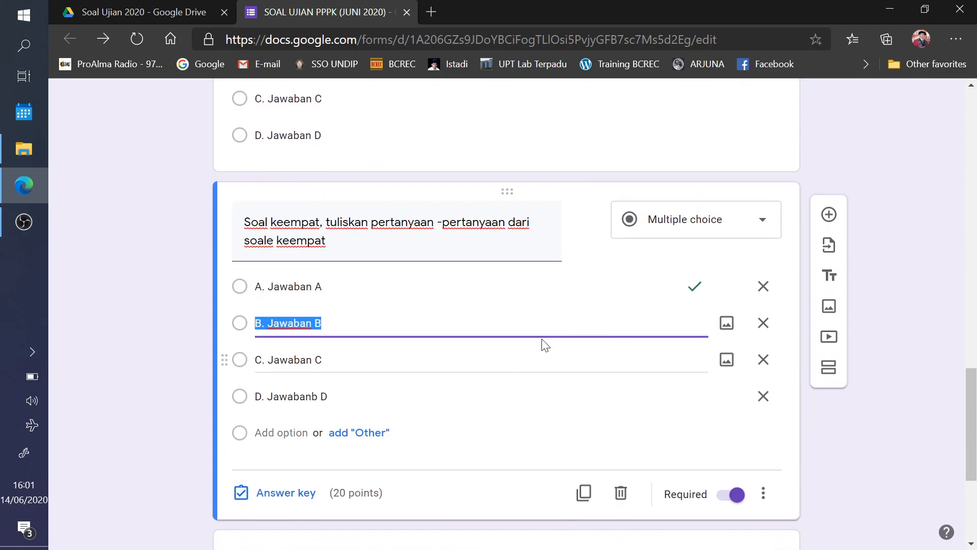
scroll(517, 349, "up", 5)
left_click(517, 324)
scroll(517, 326, "down", 4)
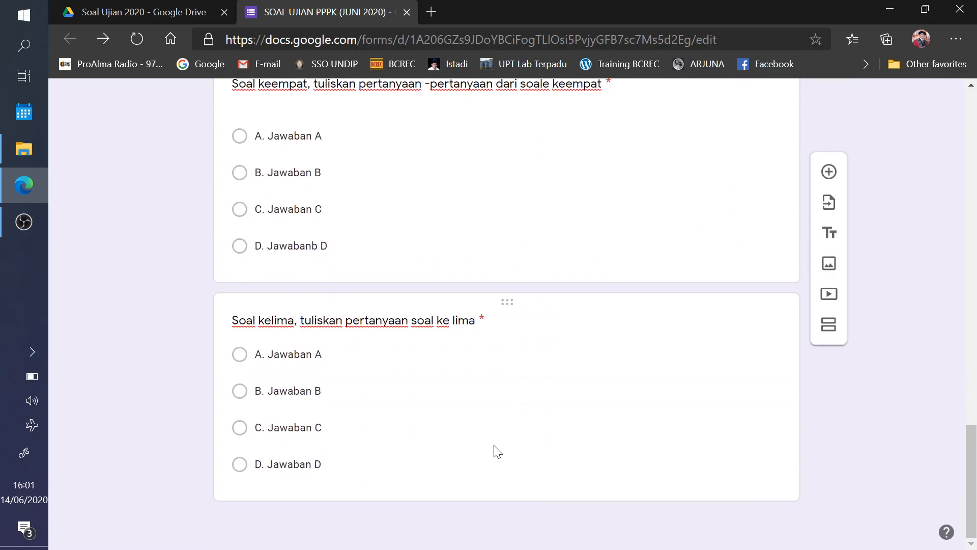
left_click(452, 263)
scroll(452, 263, "up", 10)
scroll(428, 392, "up", 4)
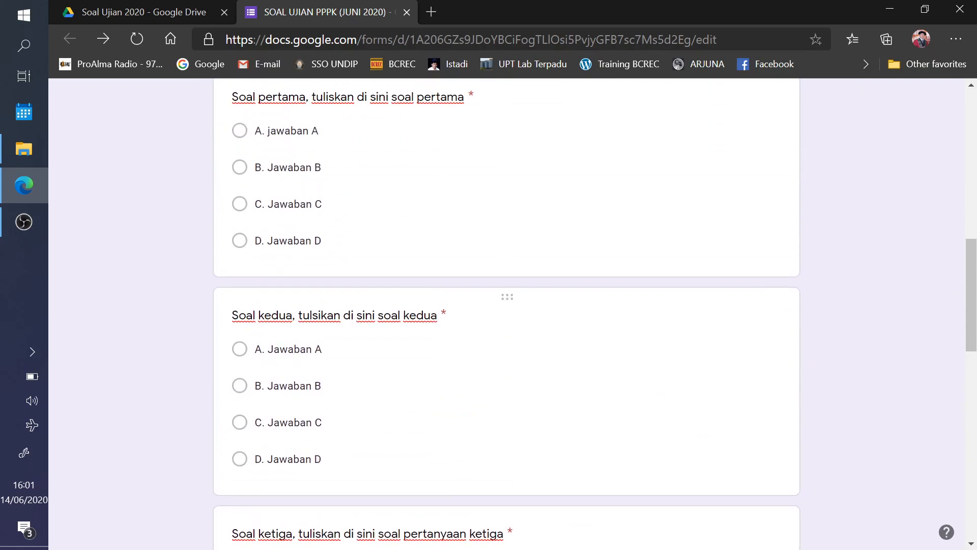
left_click(427, 387)
scroll(427, 395, "down", 4)
scroll(433, 382, "up", 6)
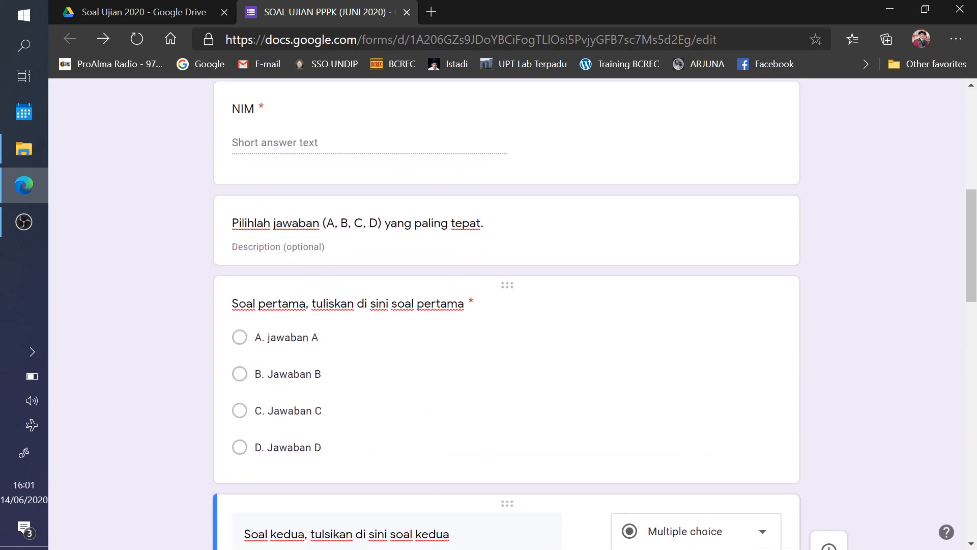
left_click(432, 376)
scroll(452, 359, "down", 4)
scroll(452, 362, "up", 12)
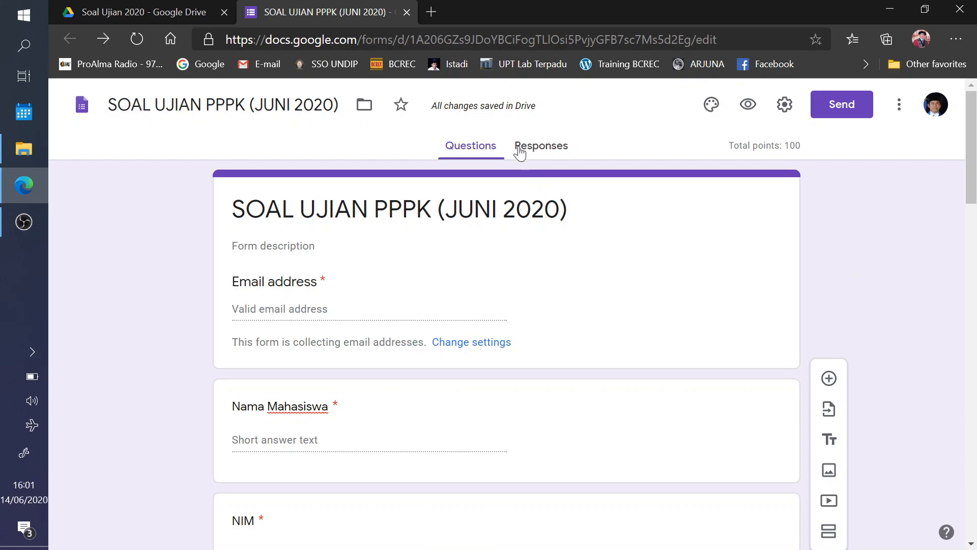
- Send the quiz's responses to a newly created spreadsheet
left_click(550, 151)
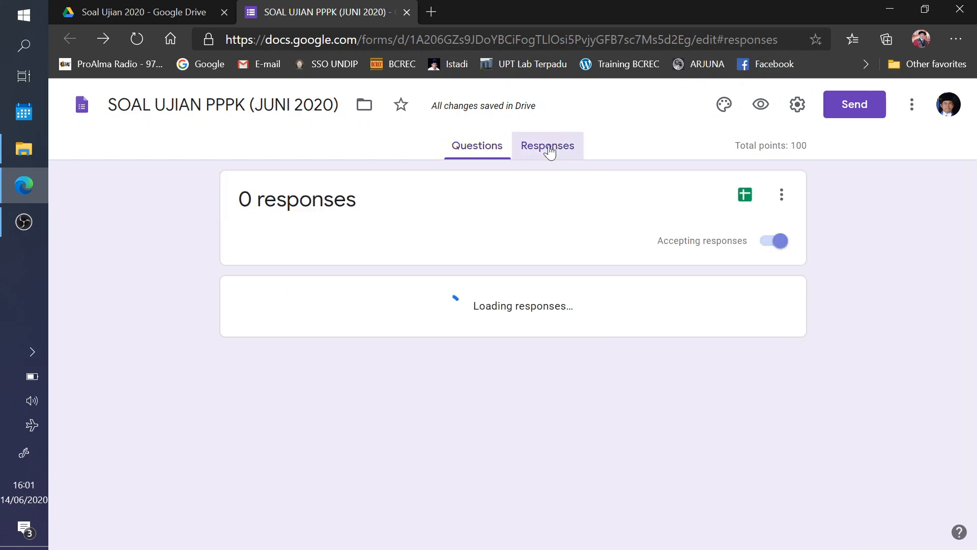
left_click(782, 196)
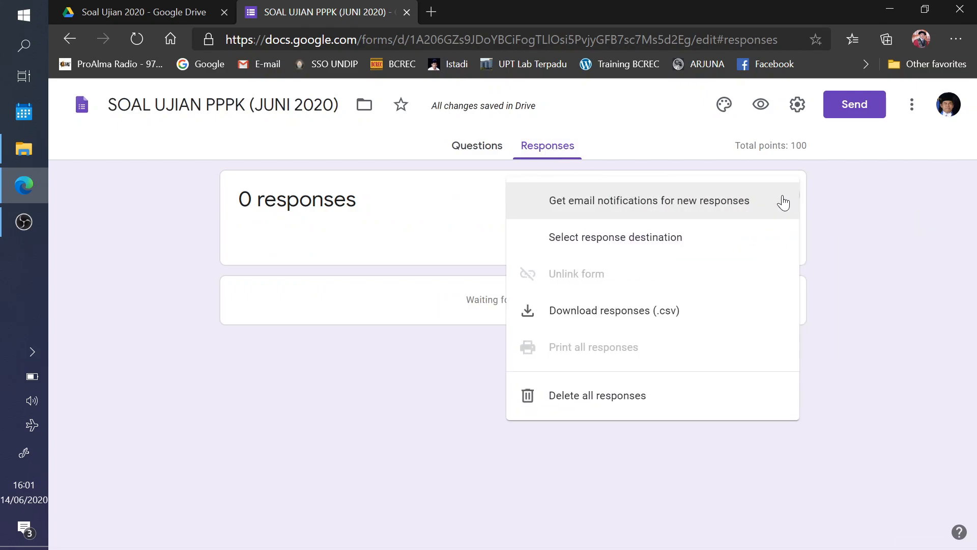
left_click(645, 239)
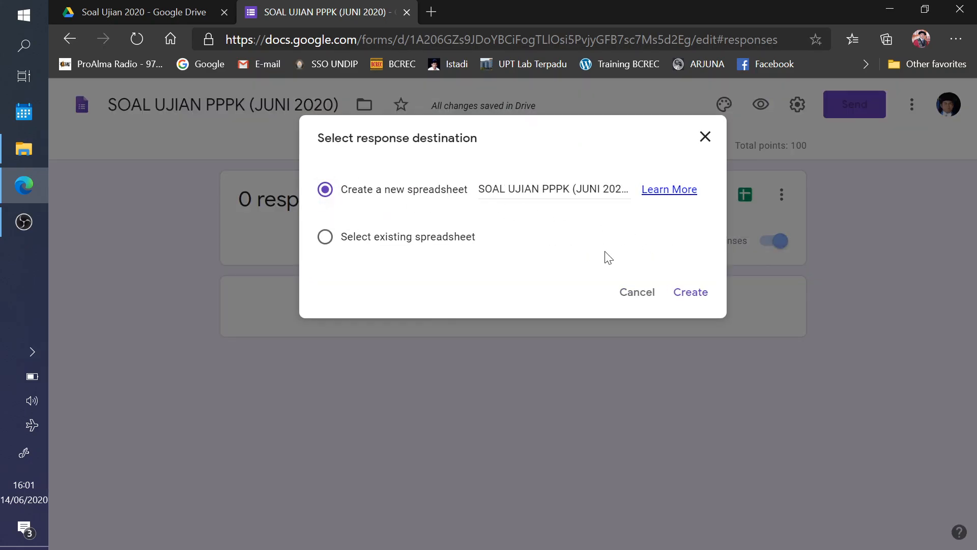
left_click(690, 293)
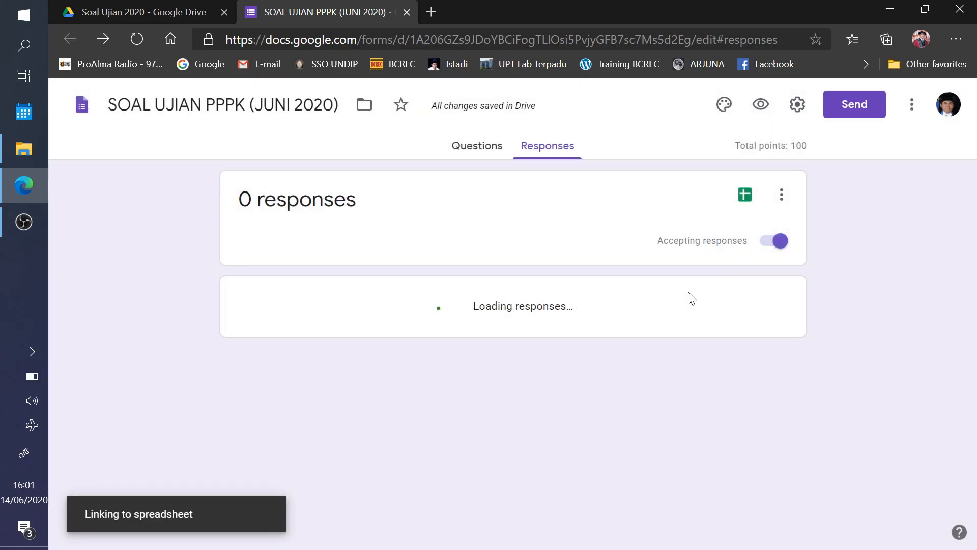
- Toggle Accepting responses off and back on, then return to the questions
left_click(778, 241)
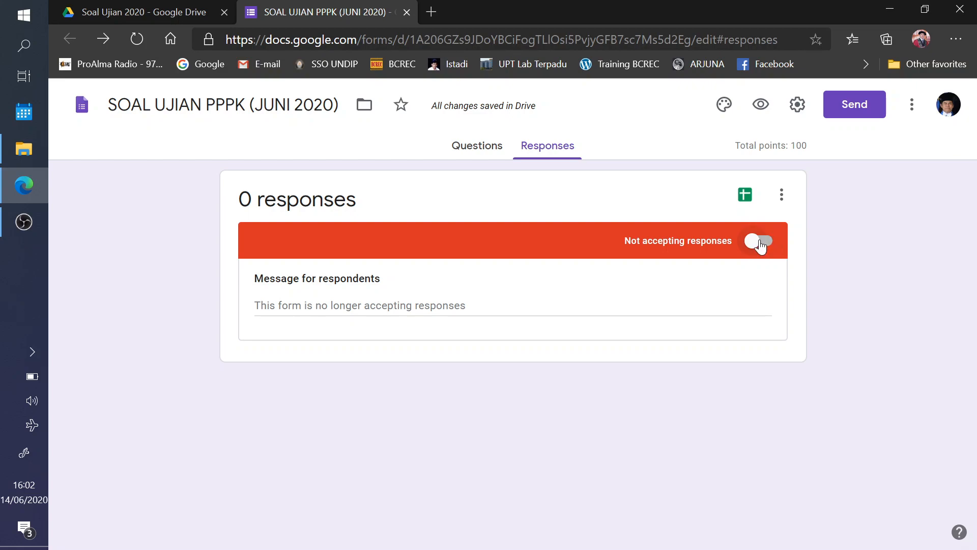
left_click(760, 243)
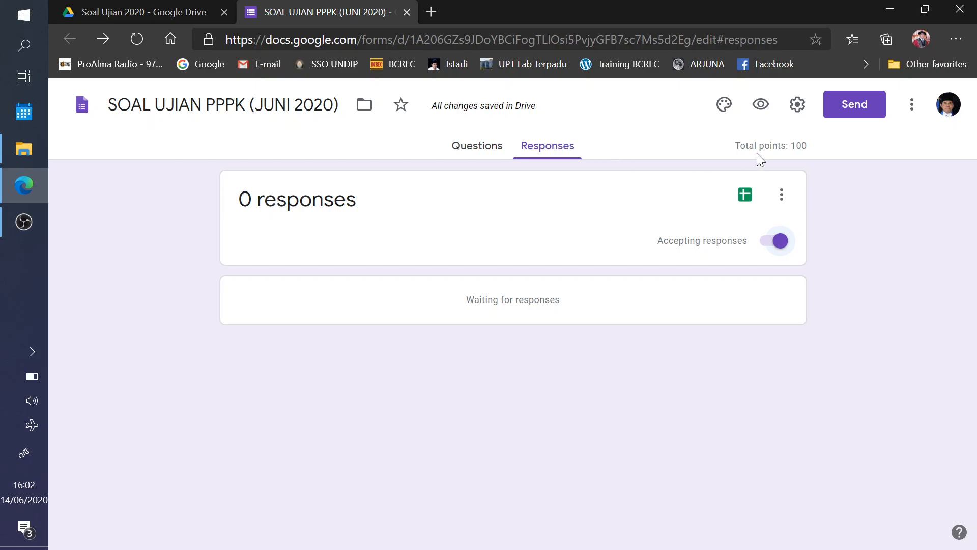
left_click(466, 147)
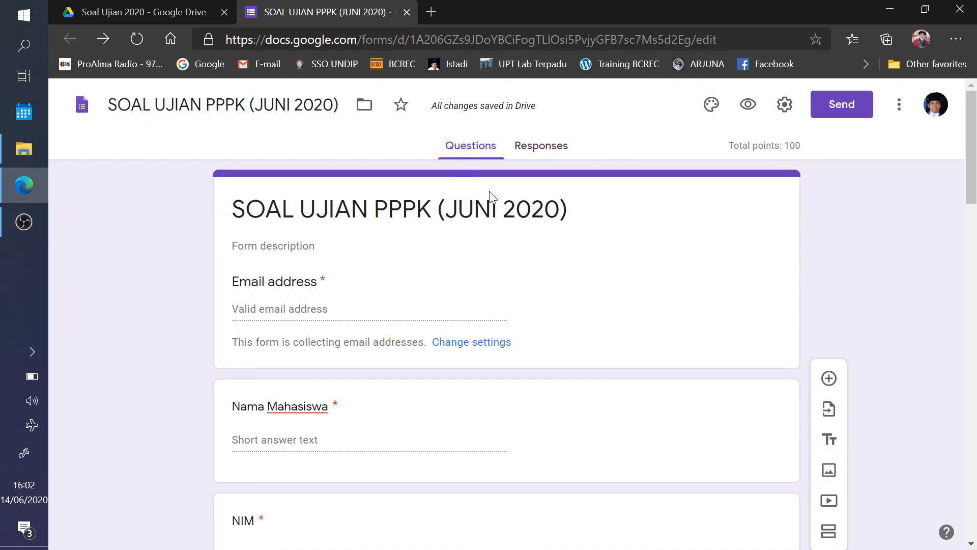
- Preview SOAL UJIAN PPPK (JUNI 2020) as a respondent and select its web address
left_click(751, 105)
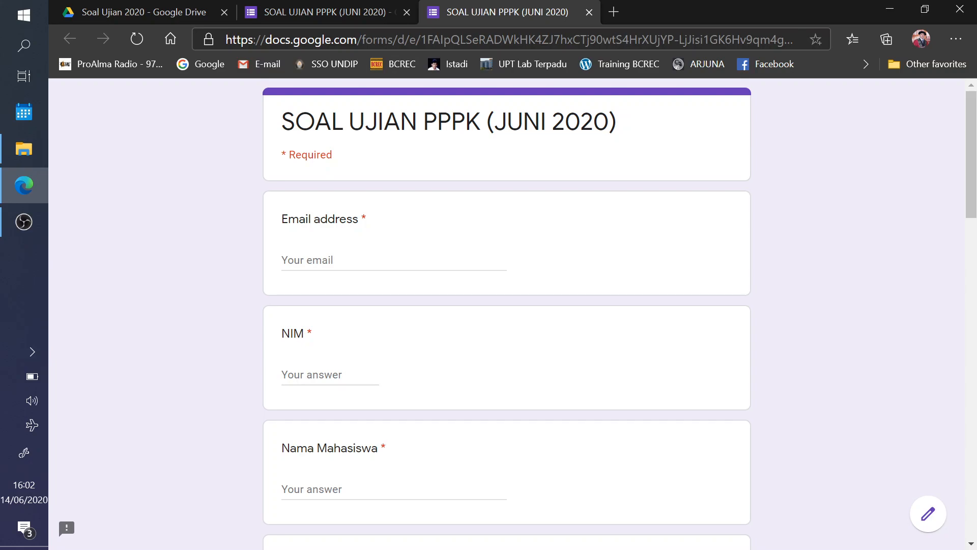
left_click(299, 42)
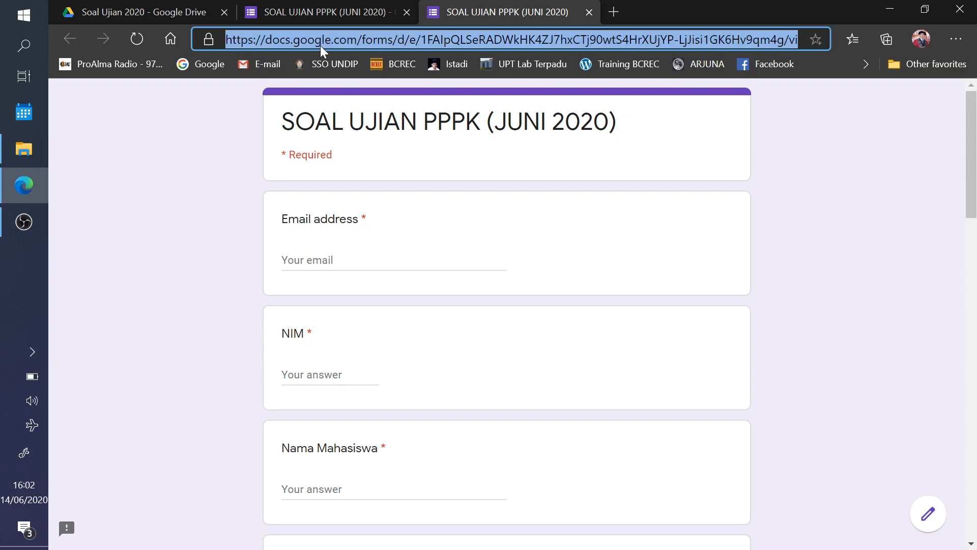
scroll(515, 157, "down", 3)
scroll(524, 170, "up", 3)
left_click(24, 15)
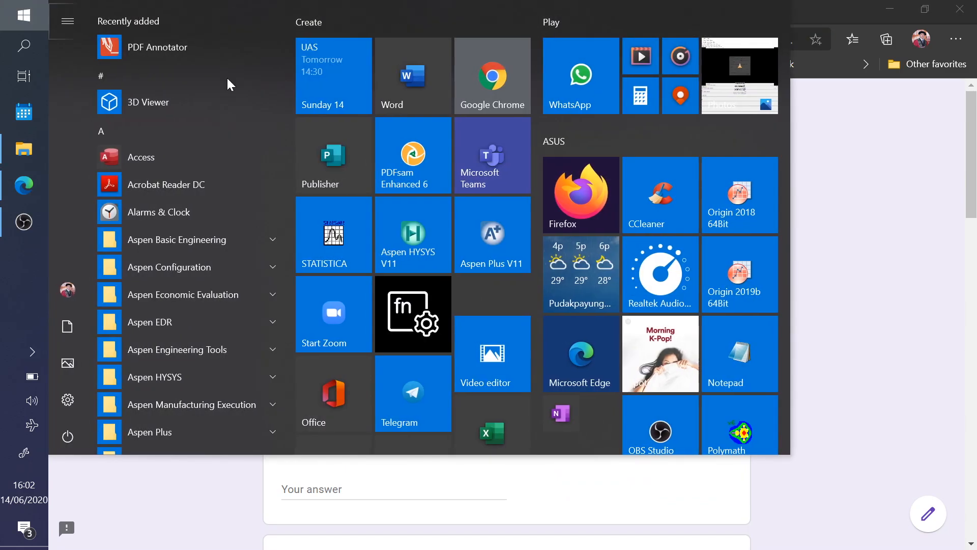
- Paste the quiz form link into the coba sempro team's General channel in Teams and send it
left_click(489, 144)
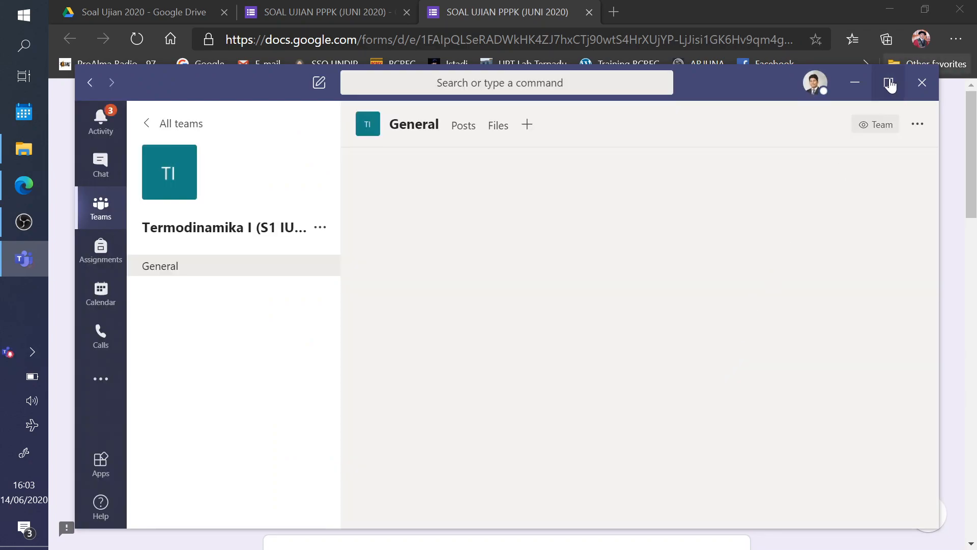
left_click(889, 83)
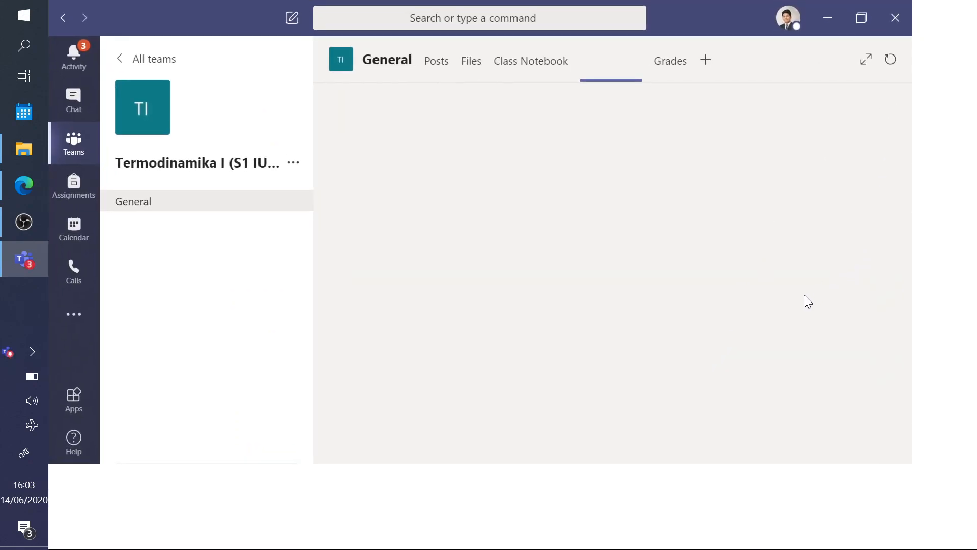
left_click(139, 61)
scroll(611, 296, "down", 10)
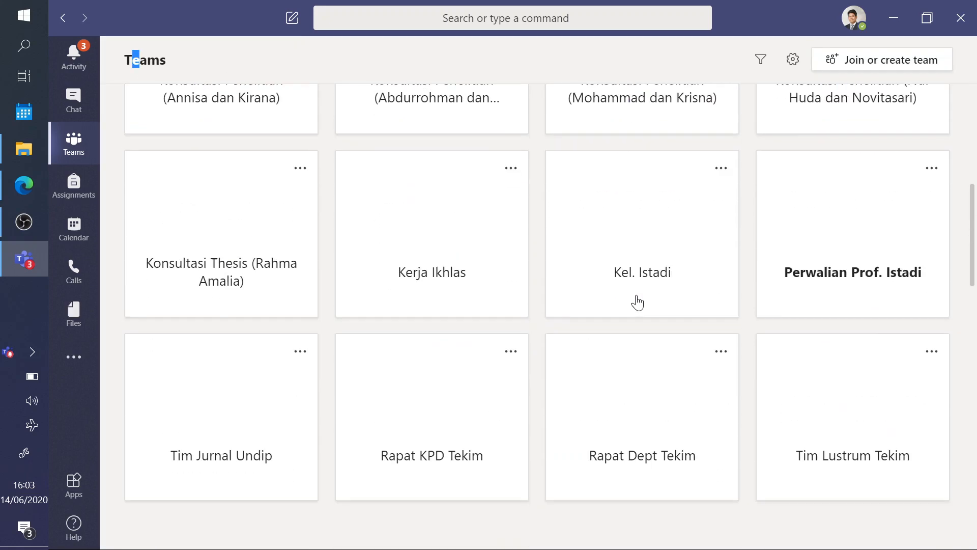
scroll(638, 303, "down", 15)
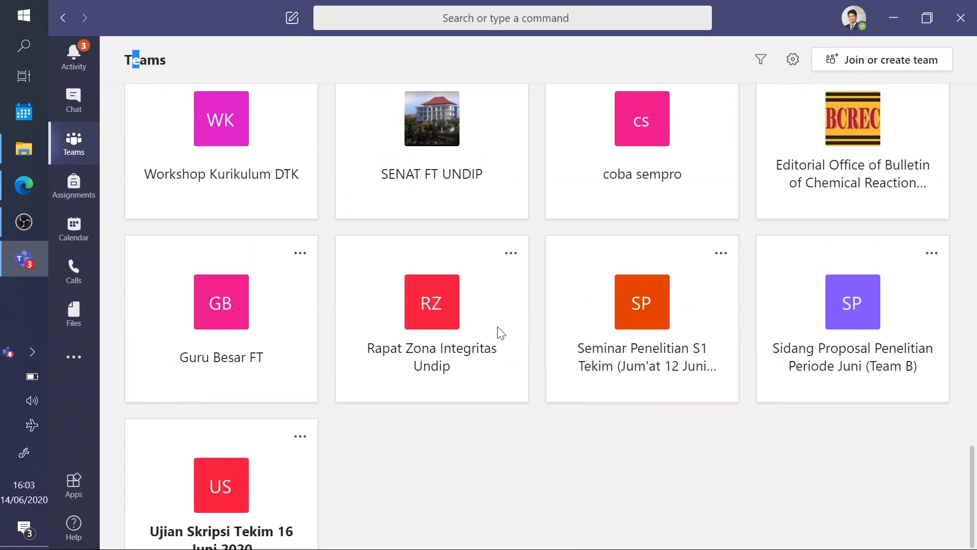
scroll(611, 336, "up", 3)
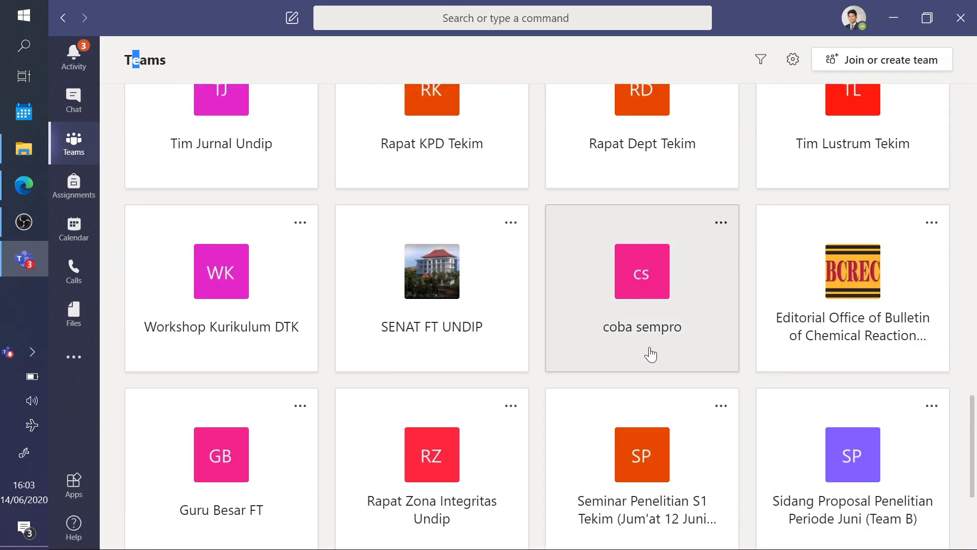
left_click(630, 291)
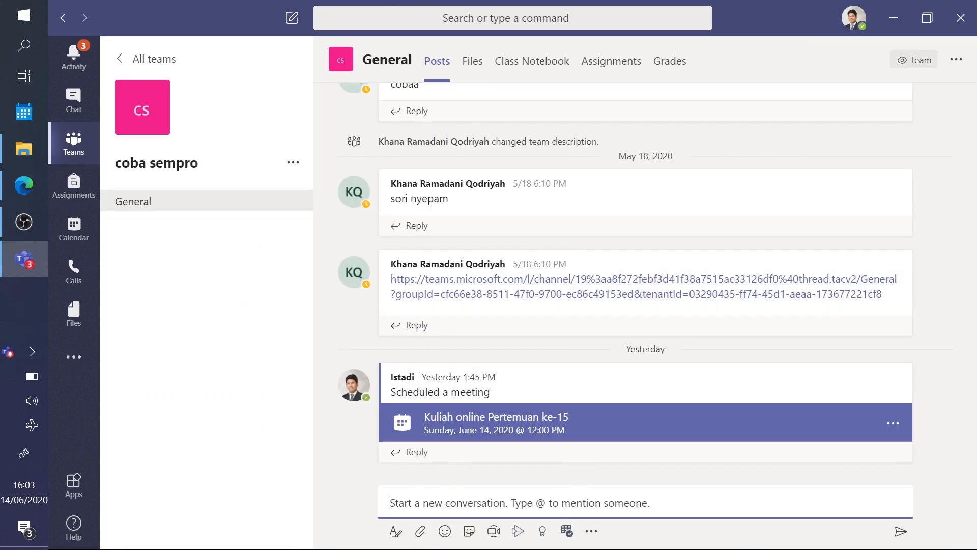
type("https://docs.google.com/forms/d/e/1FAIpQLSeRADWkHK4ZJ7hxCTj90wtS4HrXUjYP-LjJisi1GK6Hv9qm4g/viewform")
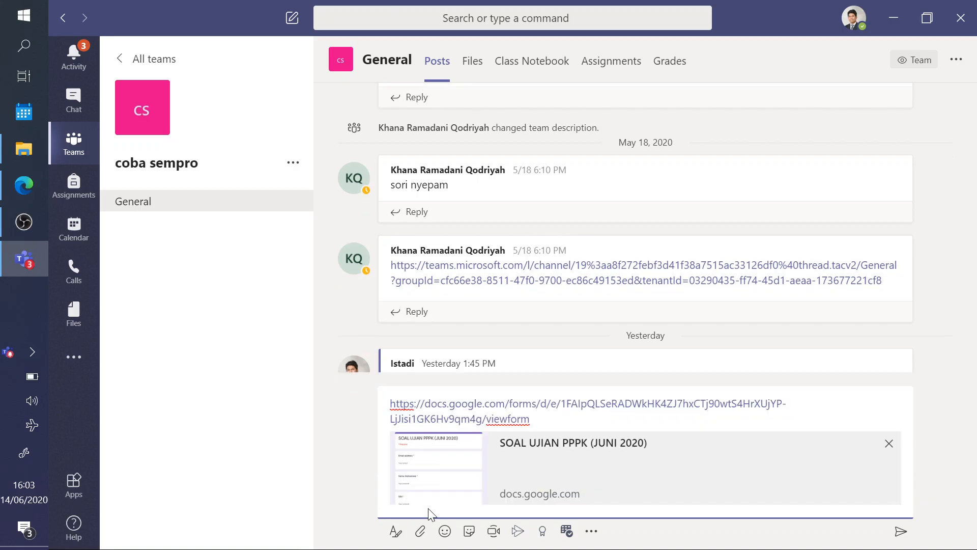
left_click(900, 532)
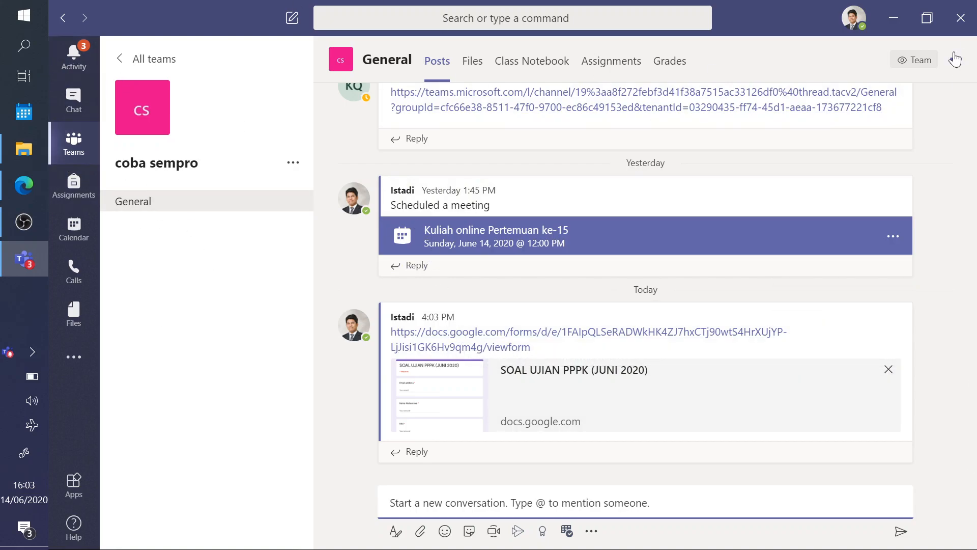
- Close Teams and paste the form's web address into a new Notepad note
left_click(959, 28)
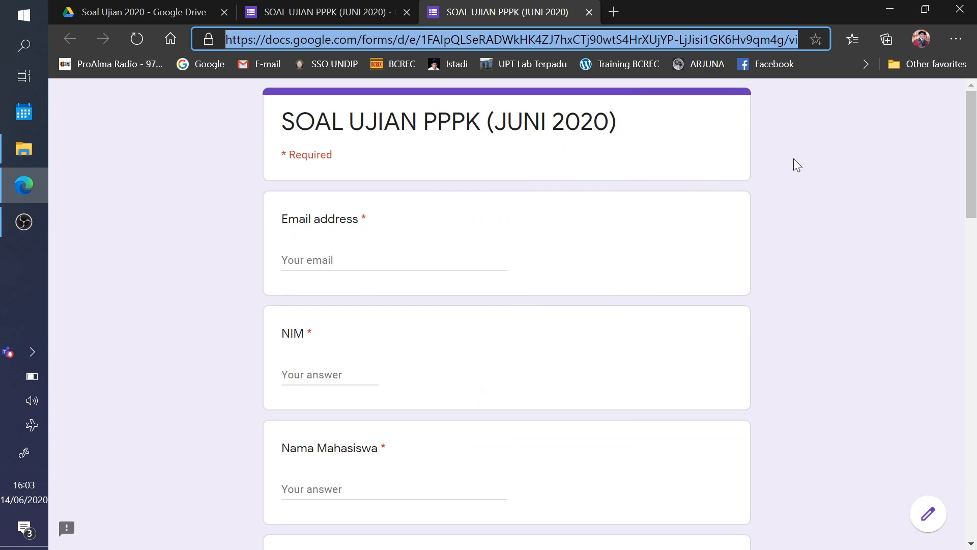
left_click(785, 175)
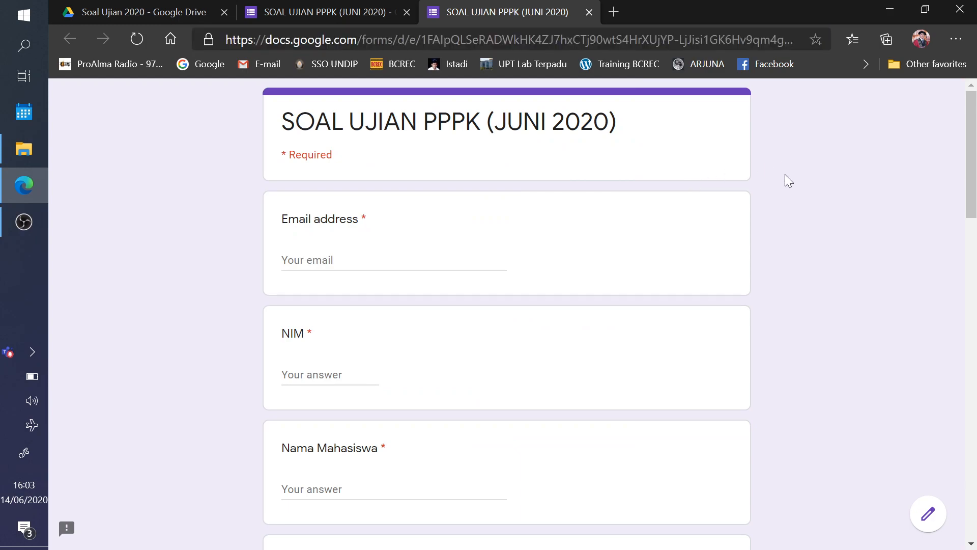
left_click(487, 40)
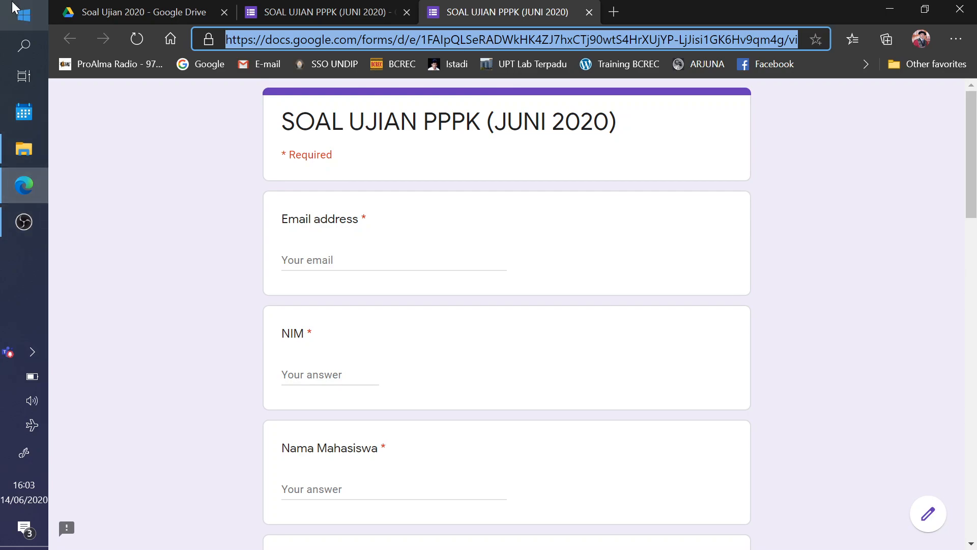
left_click(24, 14)
left_click(735, 357)
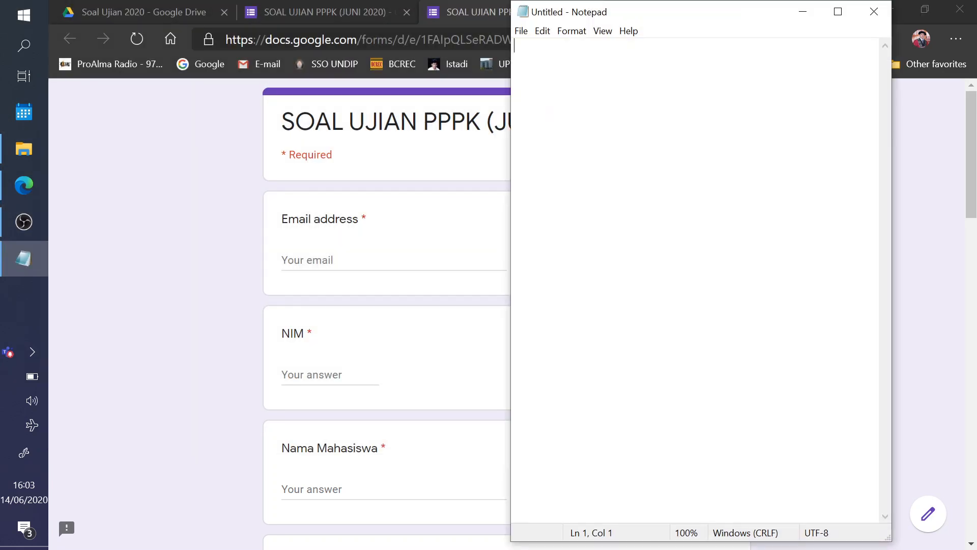
type("https://docs.google.com/forms/d/e/1FAIpQLSeRADWkHK4ZJ7hxCTj90wtS4HrXUjYP-LjJisi1GK6Hv9qm4g/viewform")
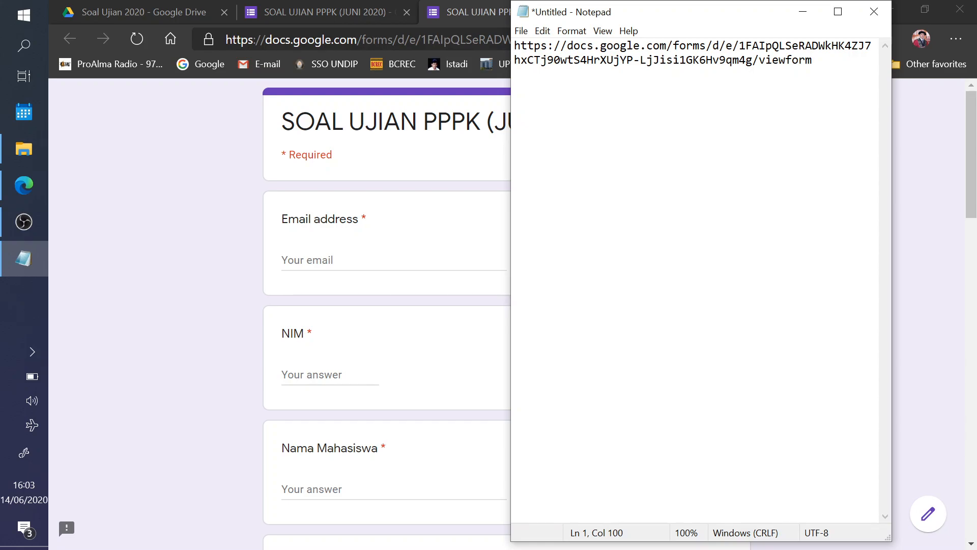
- Resize Notepad so the link fits, then bring back the form preview and scroll its questions
left_click_drag(891, 183, 973, 183)
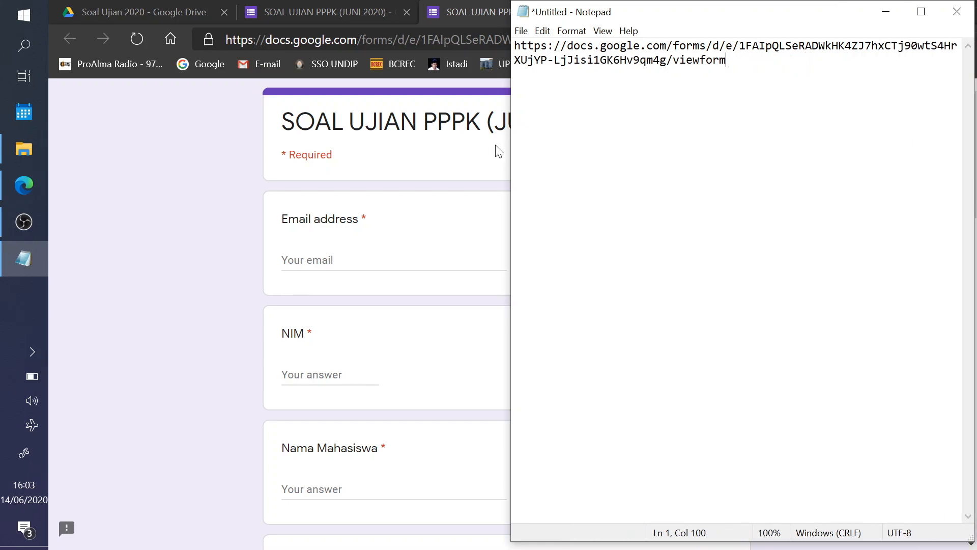
left_click_drag(509, 141, 189, 142)
left_click_drag(564, 3, 565, 265)
left_click(765, 156)
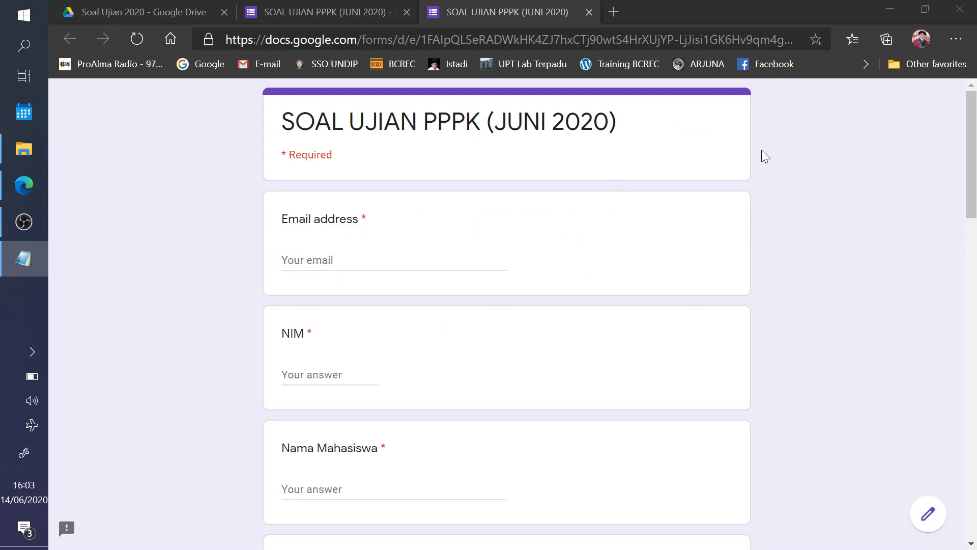
scroll(517, 162, "down", 15)
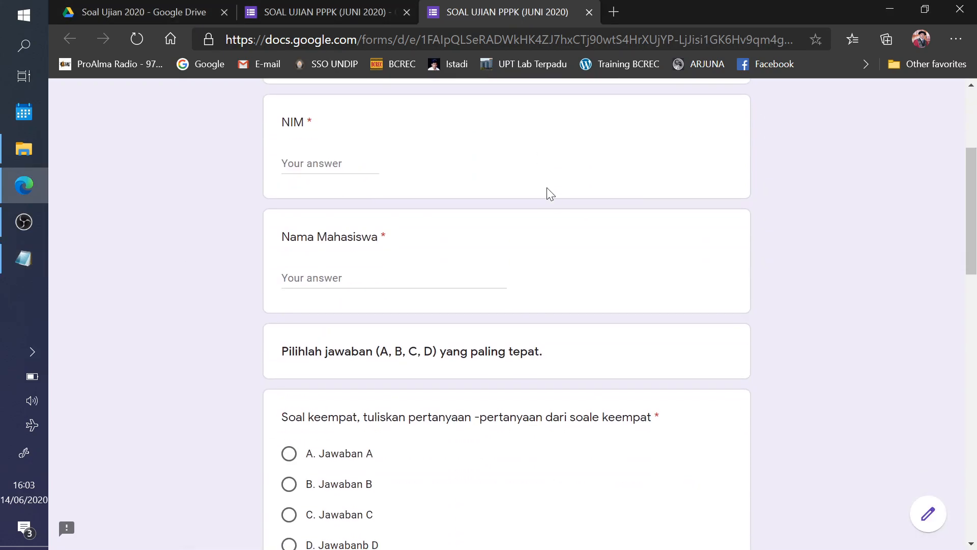
scroll(547, 222, "down", 7)
scroll(543, 223, "up", 20)
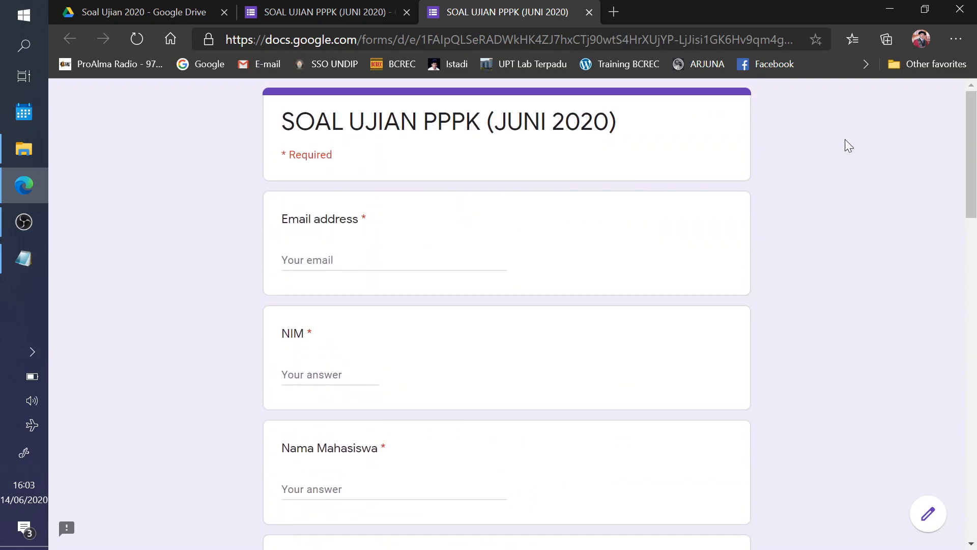
- Check the Responses spreadsheet in the Soal Ujian 2020 Drive folder and close both form tabs
left_click(135, 12)
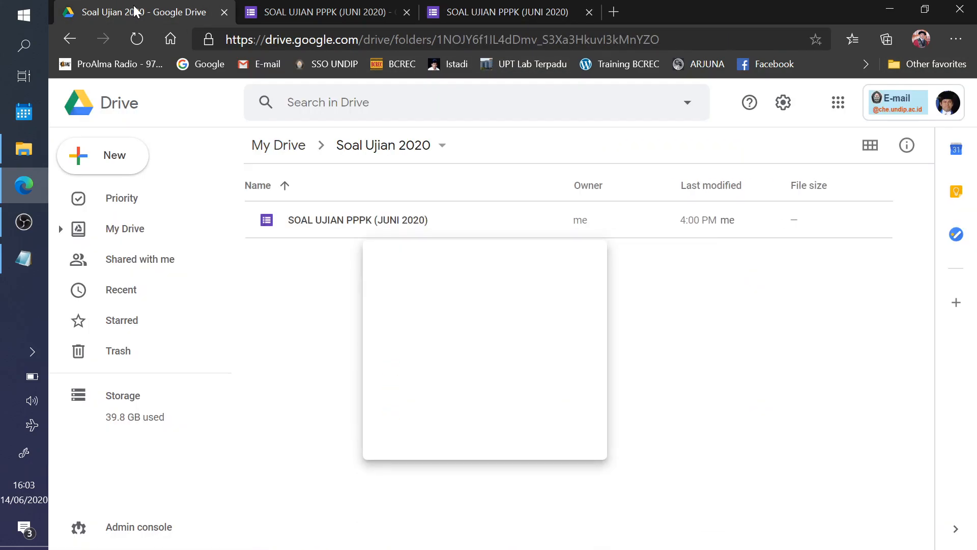
left_click(407, 257)
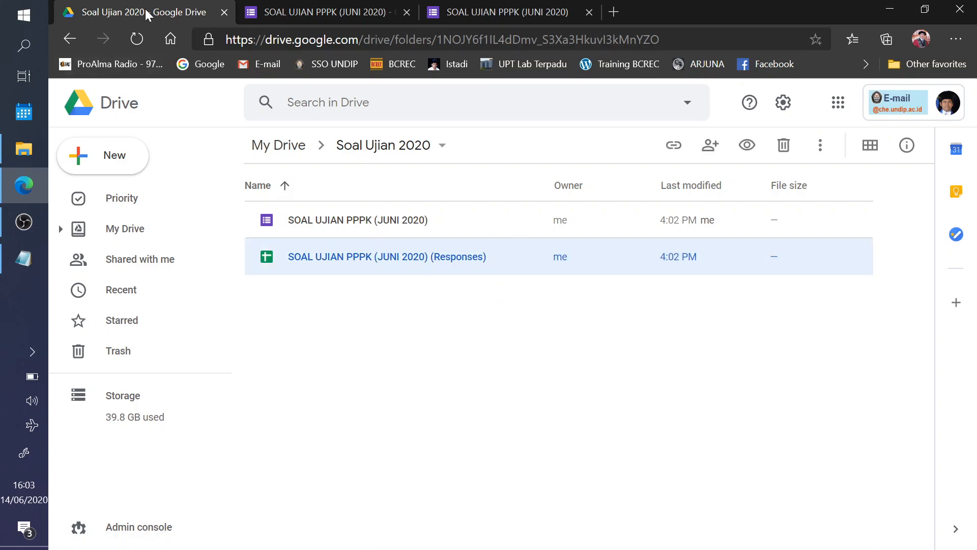
left_click(406, 13)
left_click(410, 17)
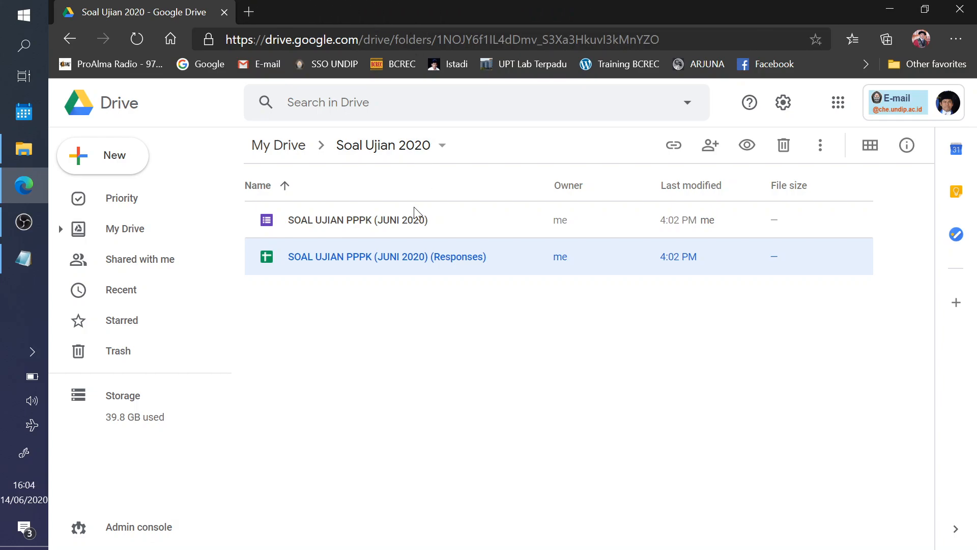
left_click(420, 289)
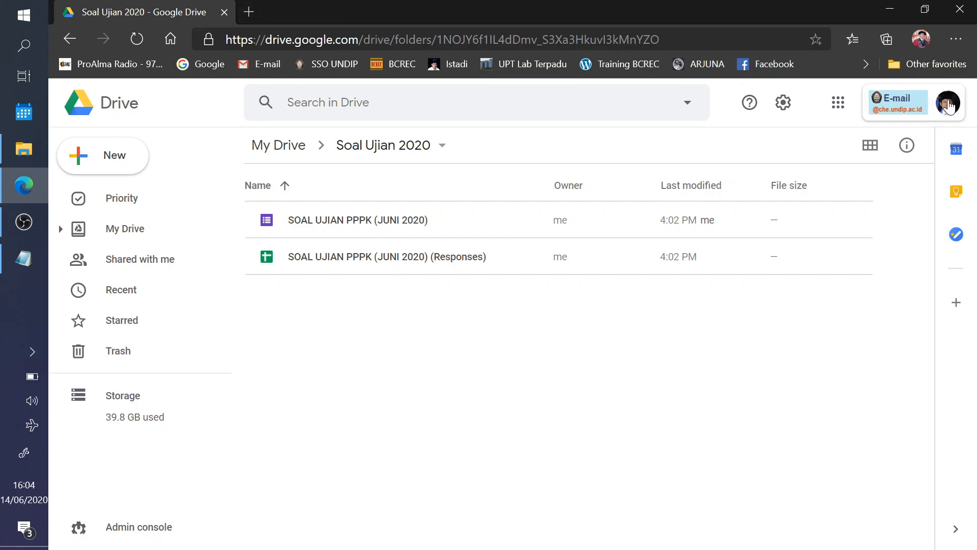
- Sign out of the Google account from the avatar menu
left_click(948, 102)
scroll(855, 407, "down", 3)
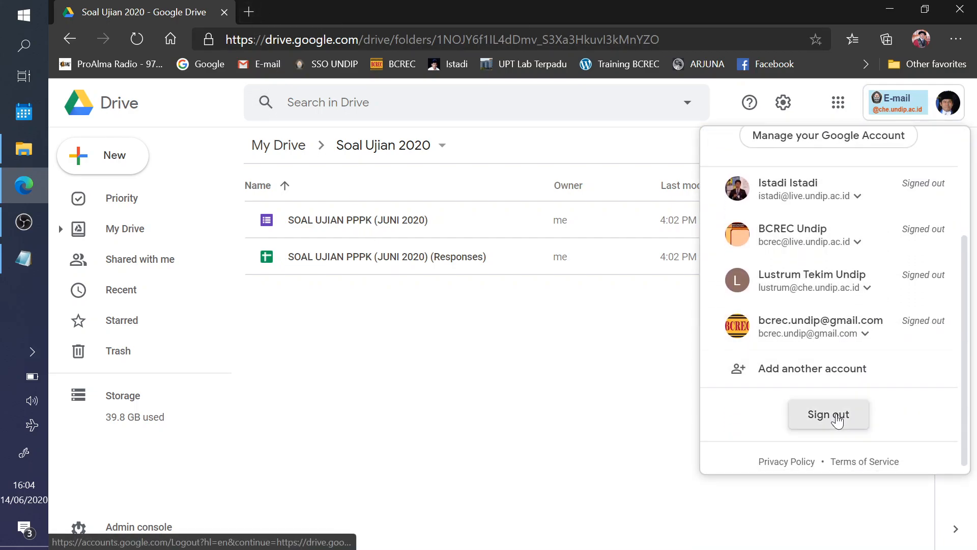
left_click(835, 414)
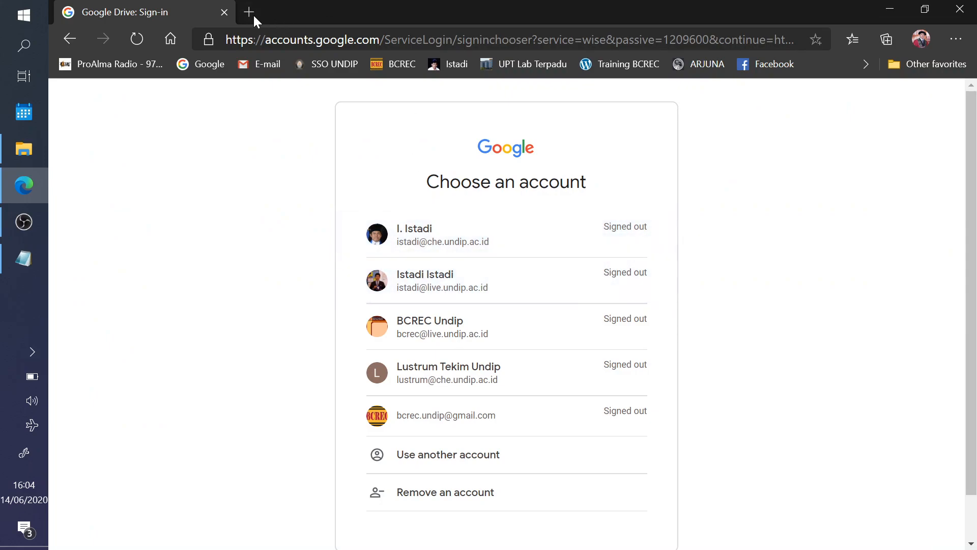
- Paste the quiz form link into the address bar and load it
left_click(288, 43)
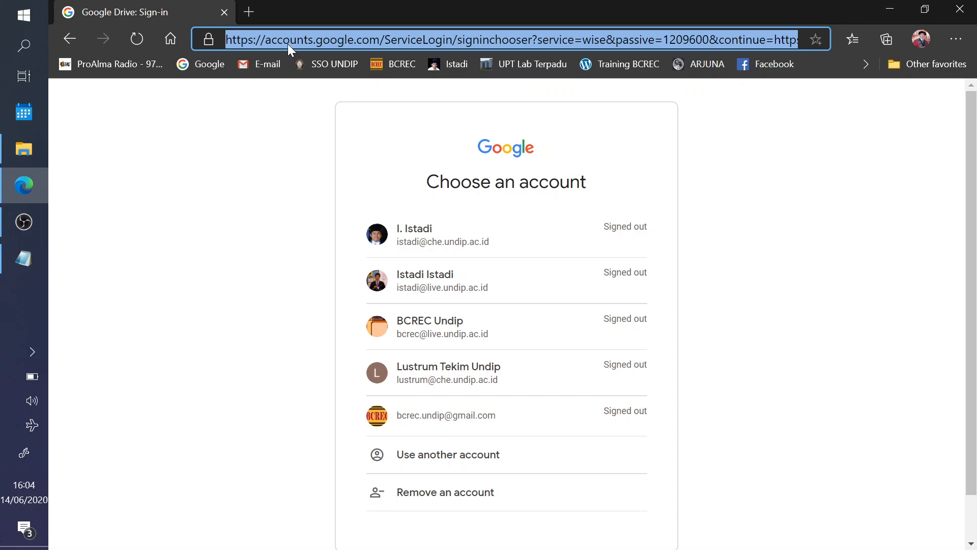
type("https://docs.google.com/forms/d/e/1FAIpQLSeRADWkHK4ZJ7hxCTj90wtS4HrXUjYP-LjJisi1GK6Hv9qm4g/viewform")
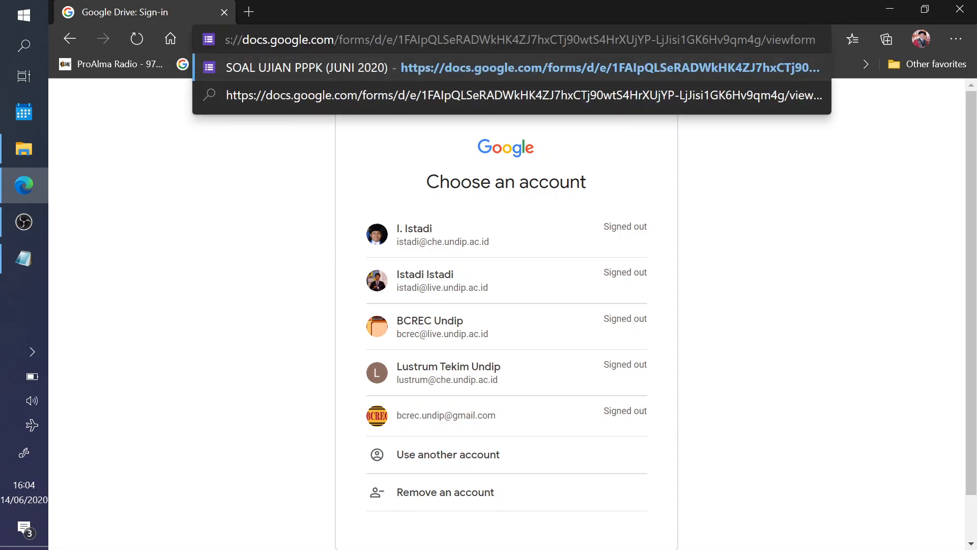
key("Return")
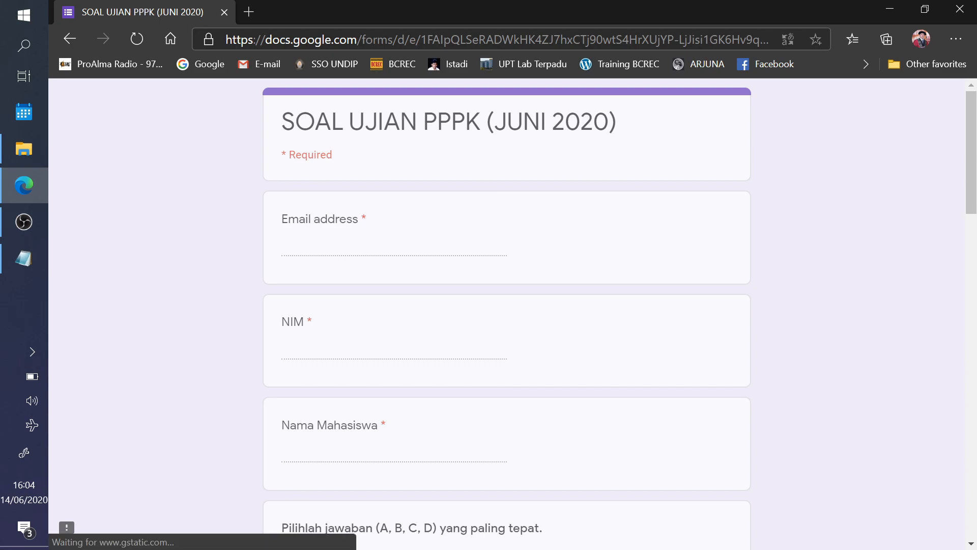
scroll(513, 217, "down", 10)
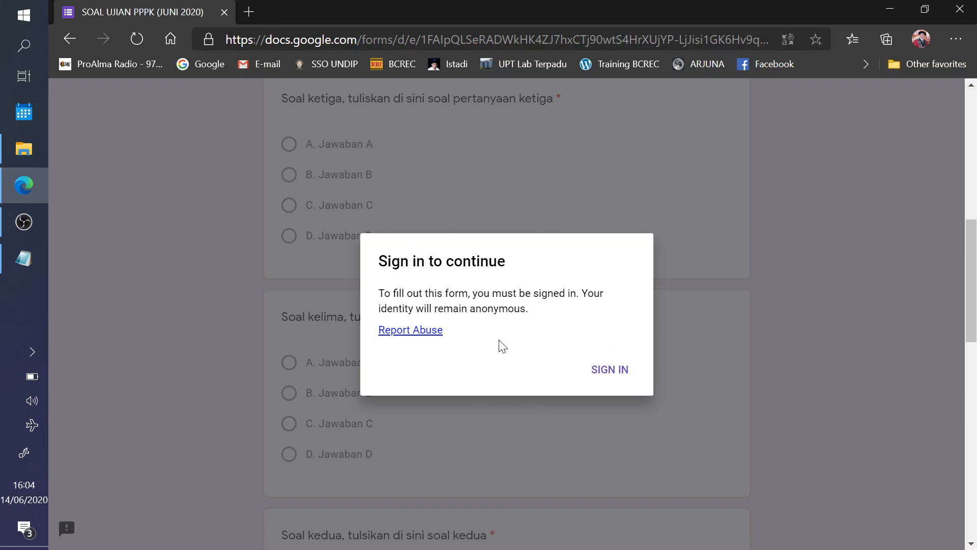
- Sign in with a different saved account and its password to reach the form
left_click(608, 375)
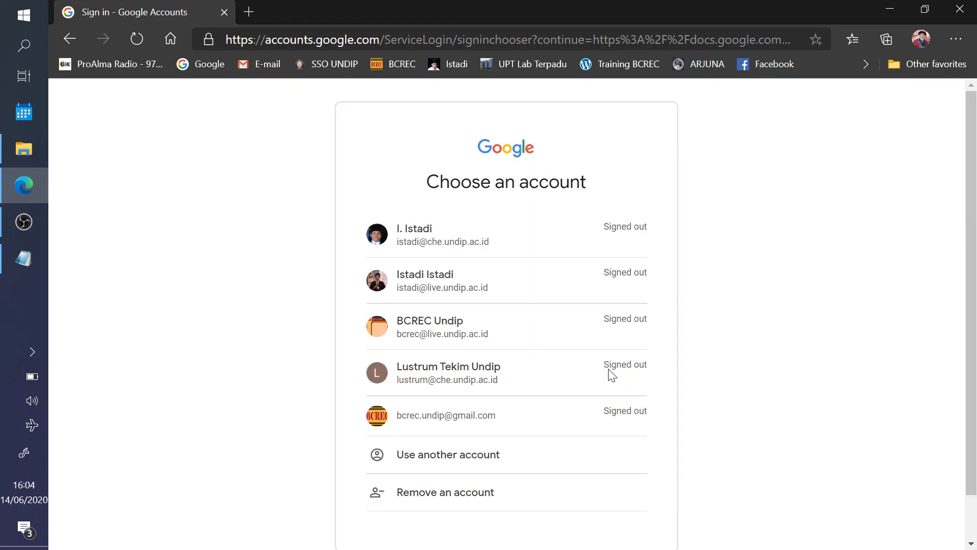
left_click(428, 284)
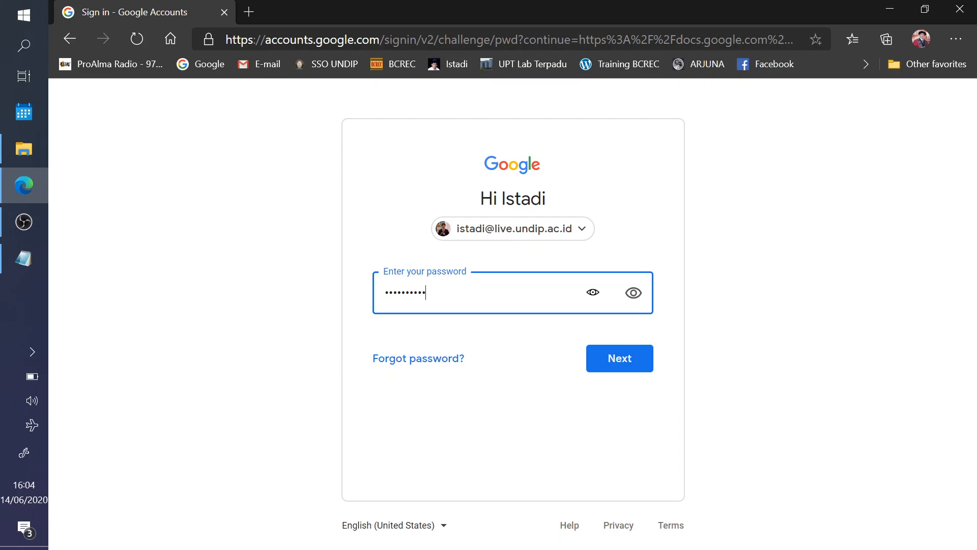
type("•")
key("Return")
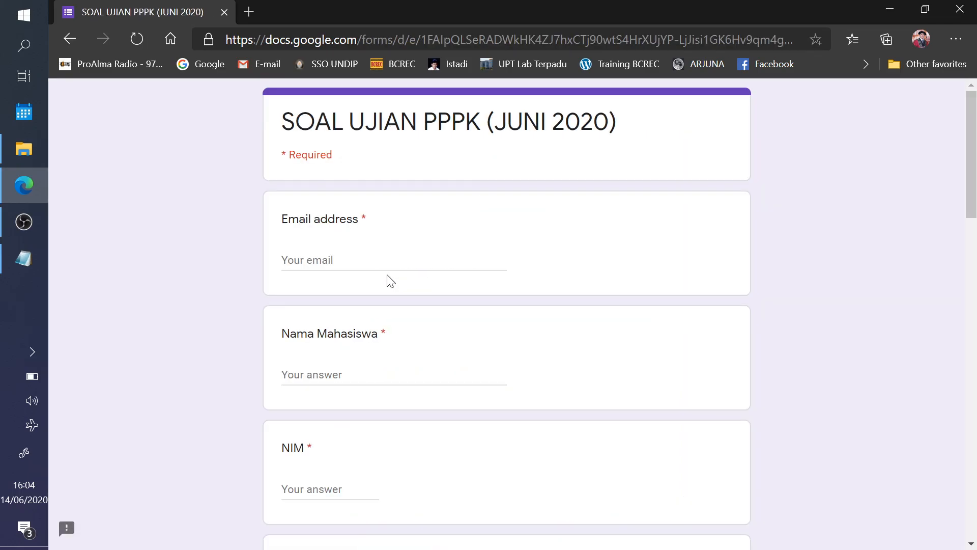
- Fill in the respondent's email address, student name and NIM fields
scroll(547, 264, "down", 10)
scroll(560, 408, "up", 10)
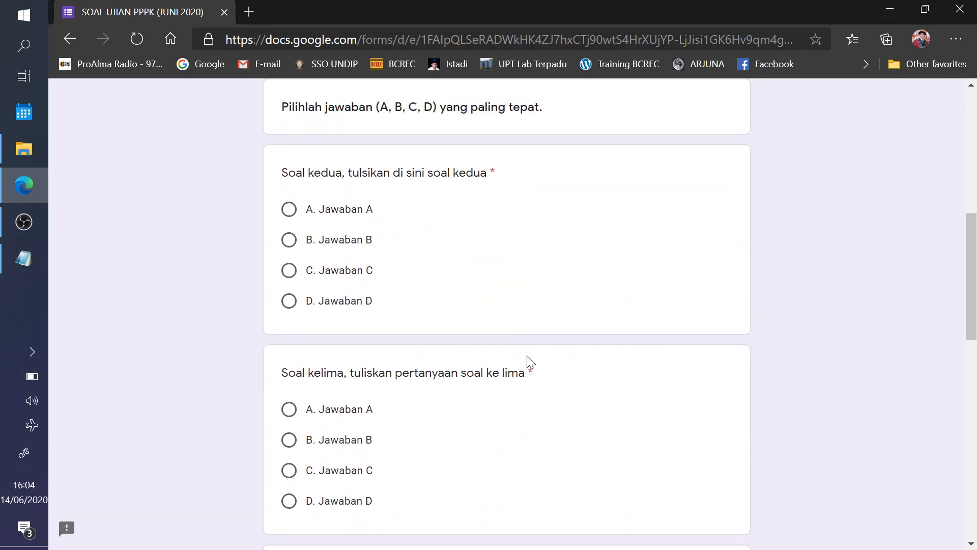
left_click(326, 260)
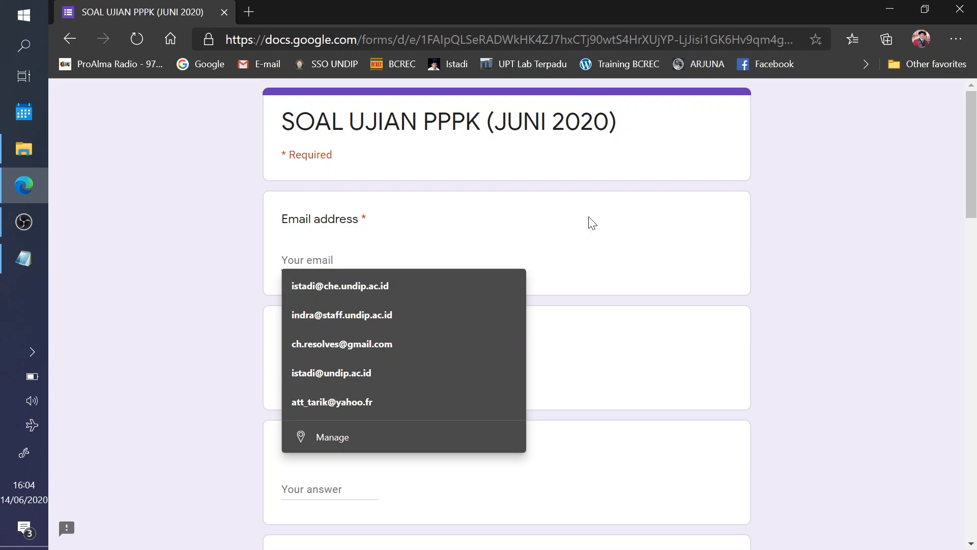
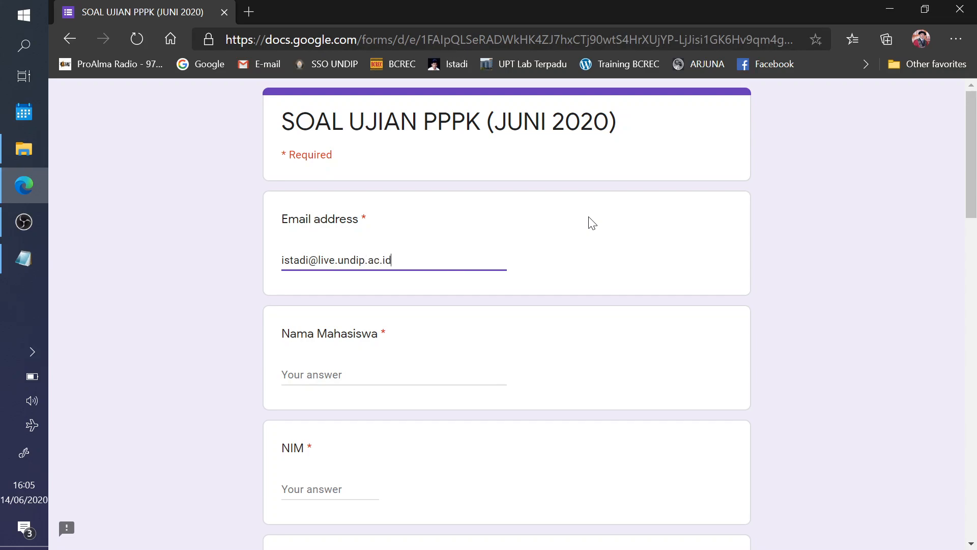
scroll(590, 234, "down", 4)
left_click(345, 159)
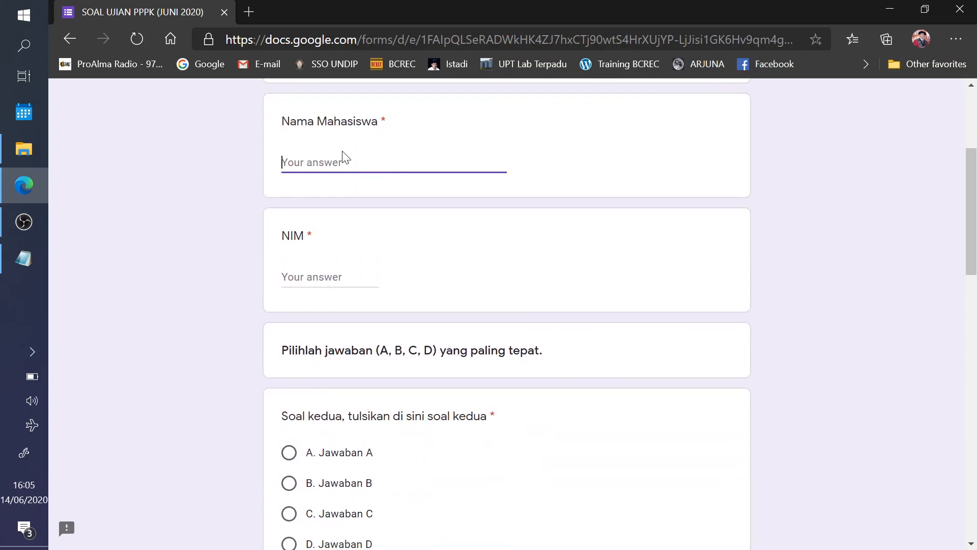
left_click(324, 286)
type("1233456")
- Answer Soal keempat B, Soal ketiga B and Soal pertama A, then submit the quiz
scroll(426, 320, "down", 5)
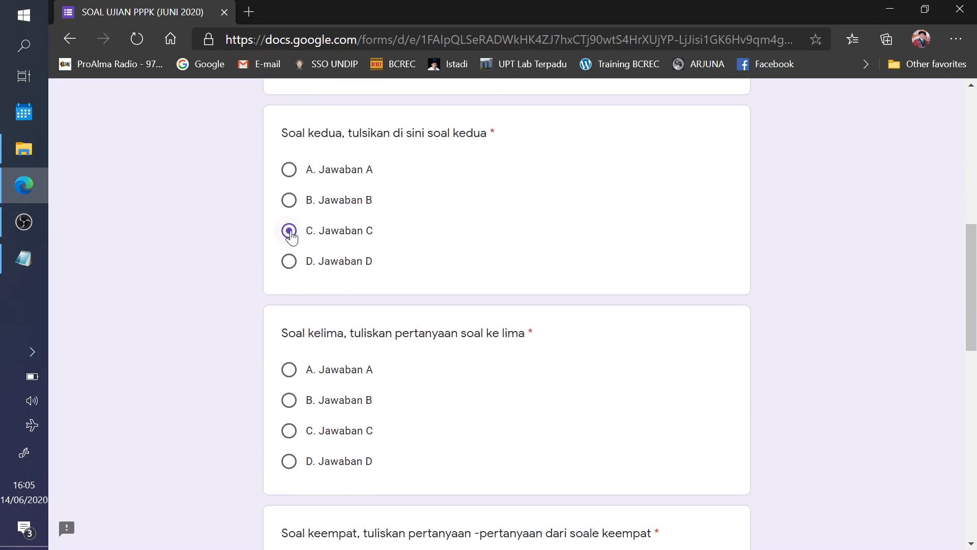
scroll(393, 286, "down", 3)
scroll(380, 270, "up", 4)
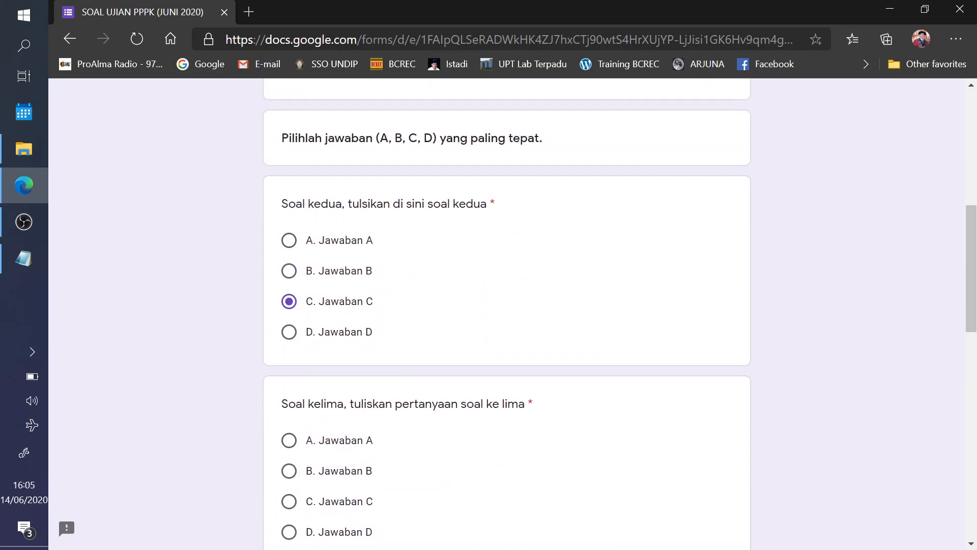
scroll(326, 419, "down", 4)
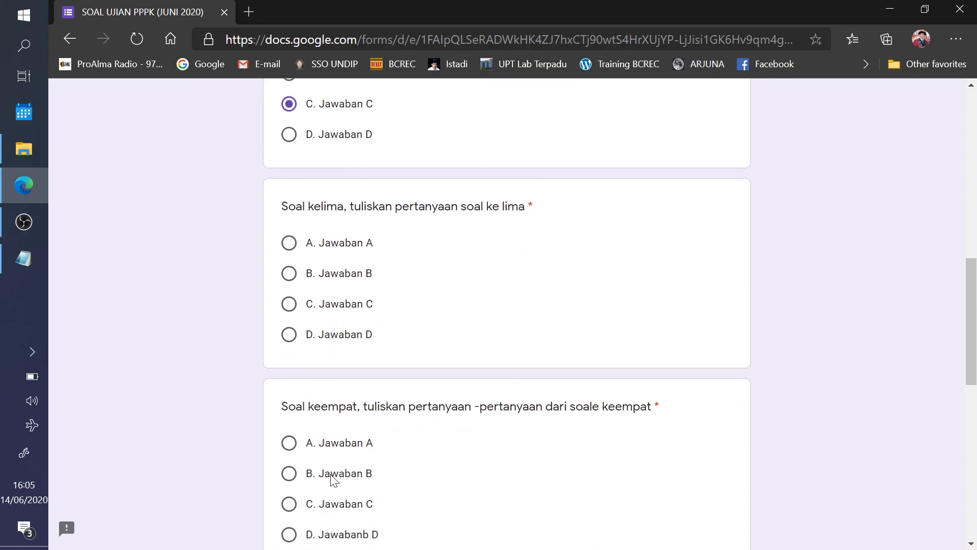
scroll(335, 281, "down", 7)
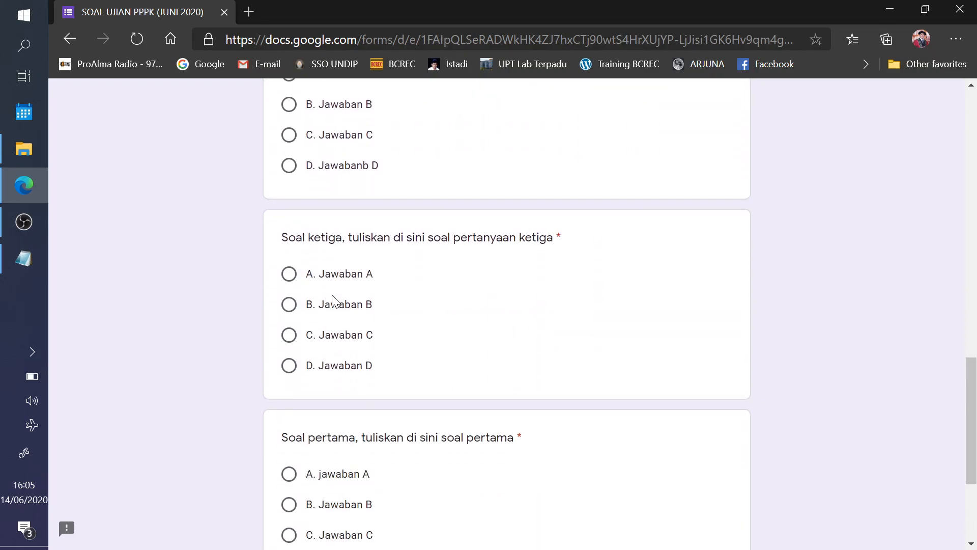
scroll(360, 300, "up", 7)
scroll(367, 298, "up", 4)
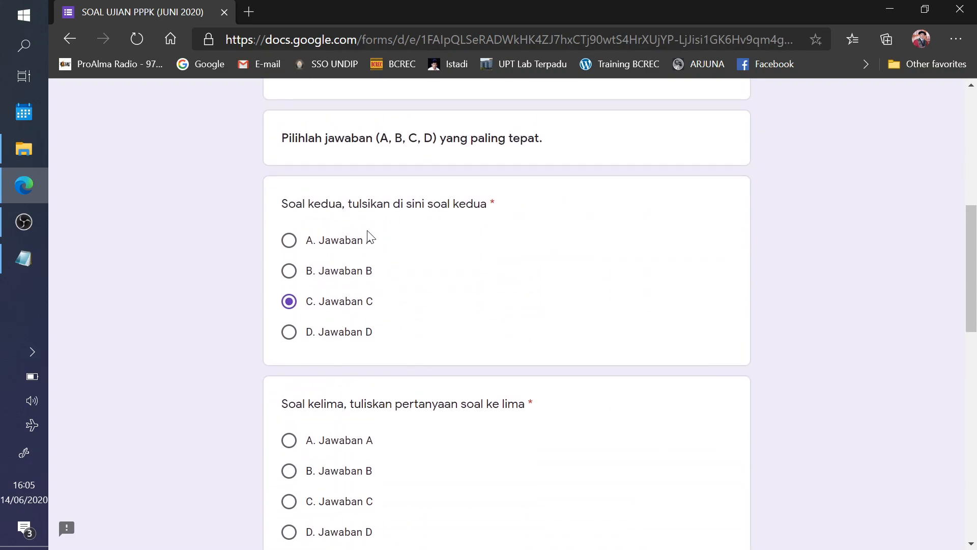
scroll(474, 252, "down", 2)
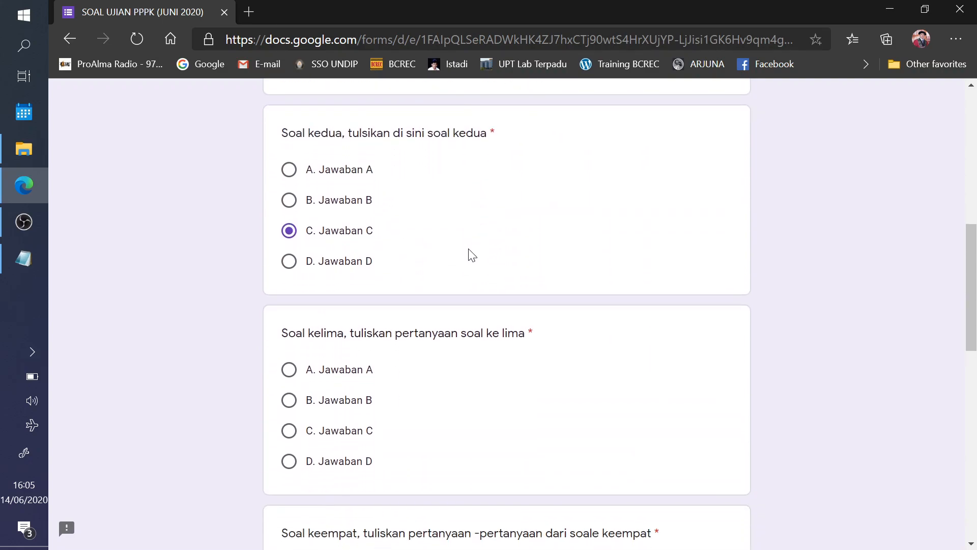
scroll(515, 282, "down", 4)
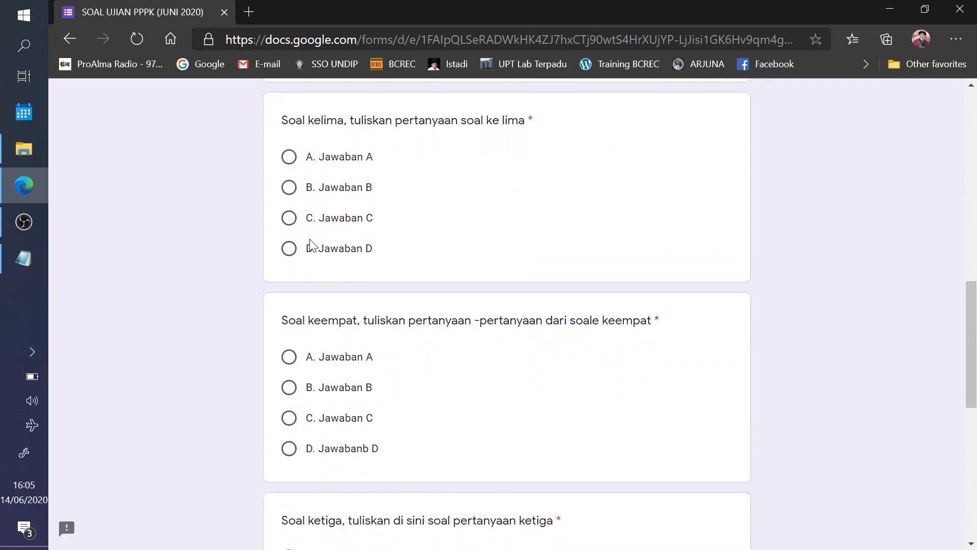
scroll(325, 285, "down", 4)
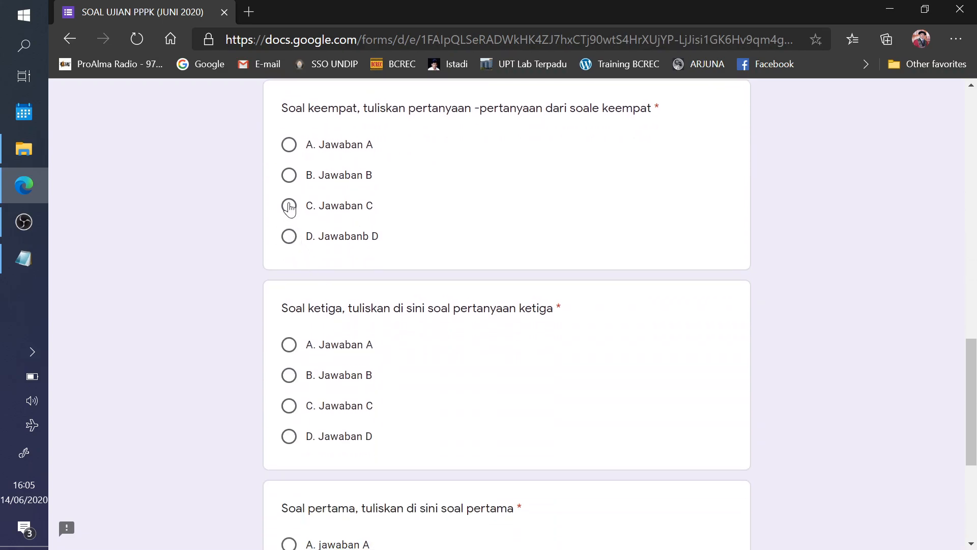
left_click(289, 178)
left_click(288, 347)
scroll(296, 382, "down", 3)
left_click(291, 233)
left_click(289, 403)
scroll(476, 362, "down", 3)
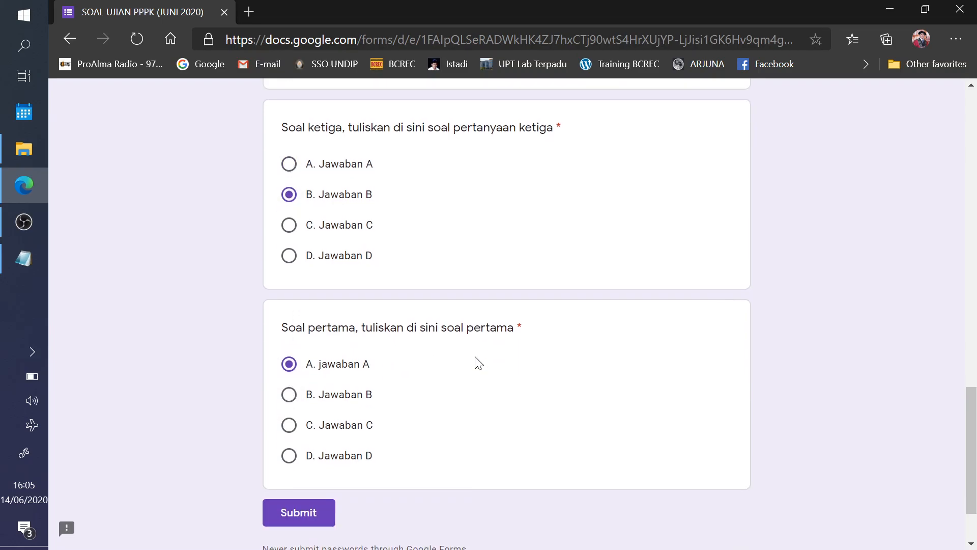
left_click(313, 426)
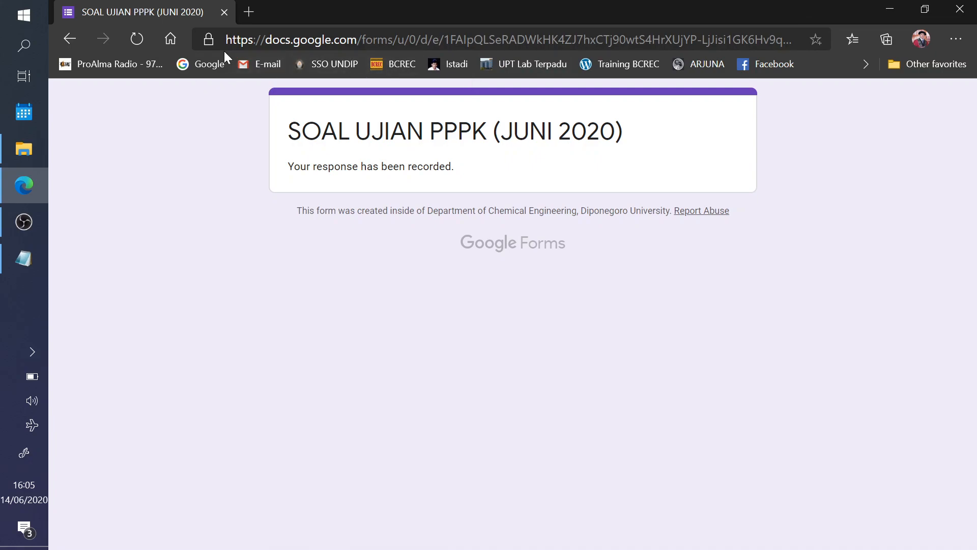
- Go to the Google home page and sign out of the account that just answered
left_click(252, 68)
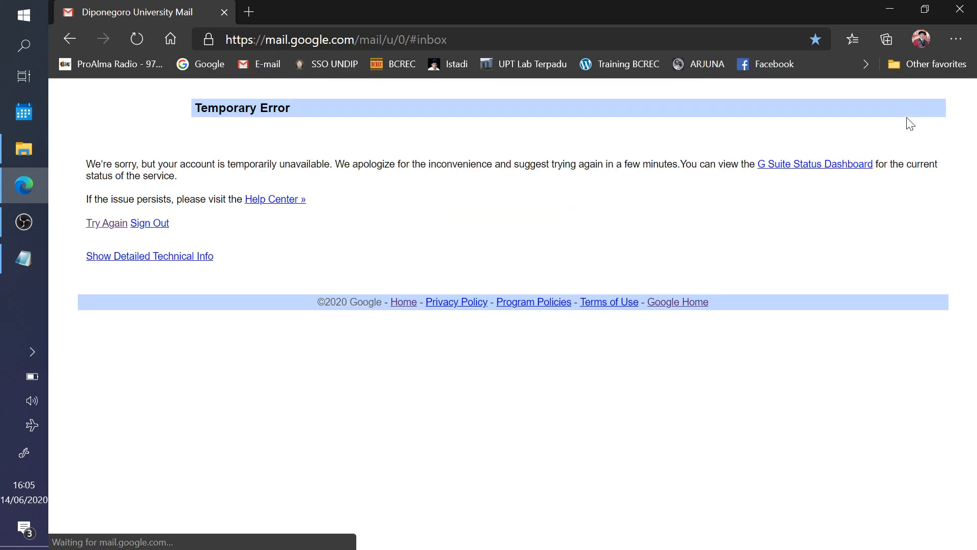
left_click(212, 63)
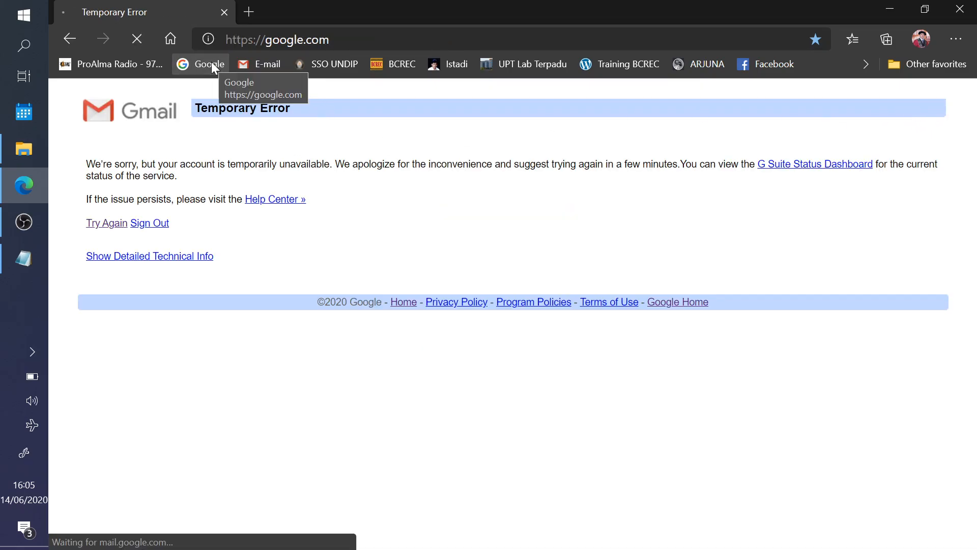
left_click(943, 103)
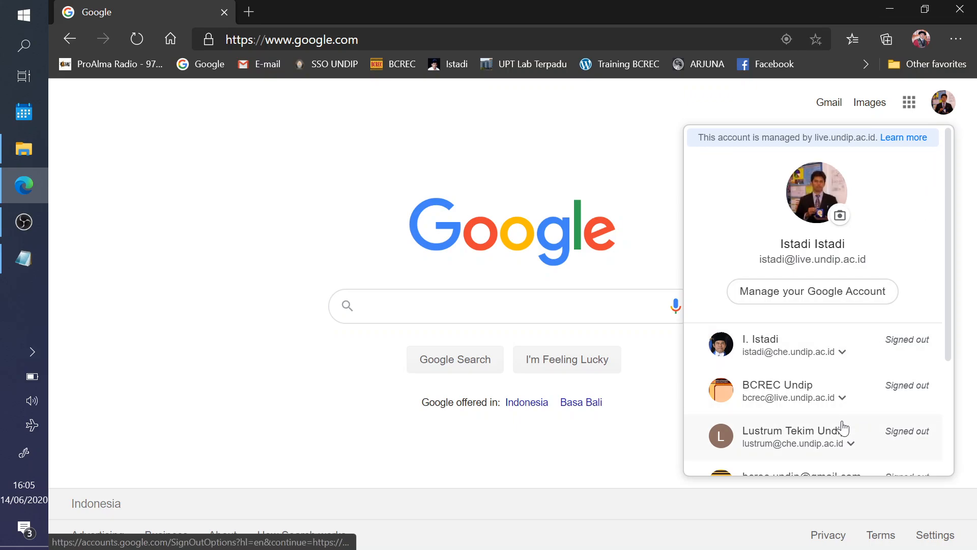
scroll(825, 432, "down", 3)
left_click(814, 412)
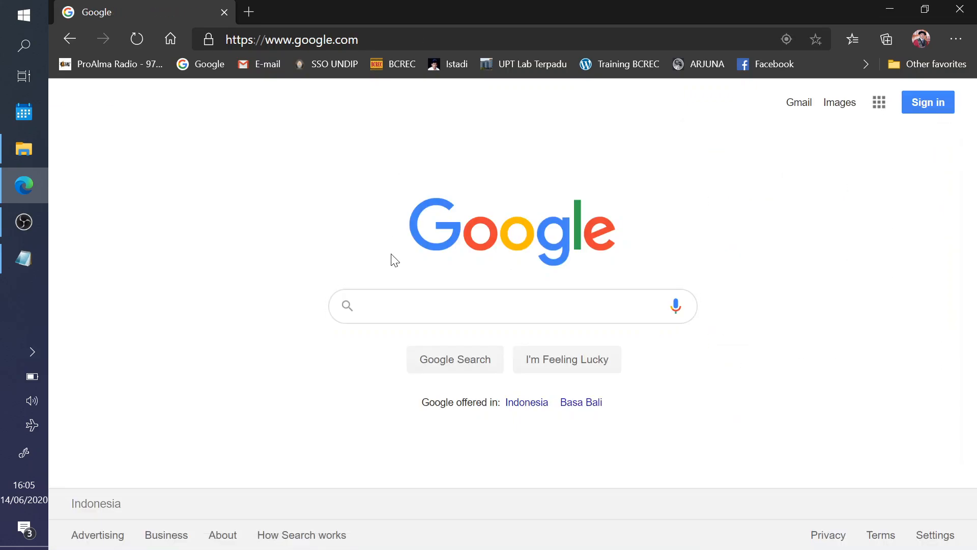
- Reload the quiz form link and sign in with another saved account's password
key("ctrl+l")
type("https://docs.google.com/forms/d/e/1FAIpQLSeRADWkHK4ZJ7hxCTj90wtS4HrXUjYP-LjJisi1GK6Hv9qm4g/viewform")
key("Return")
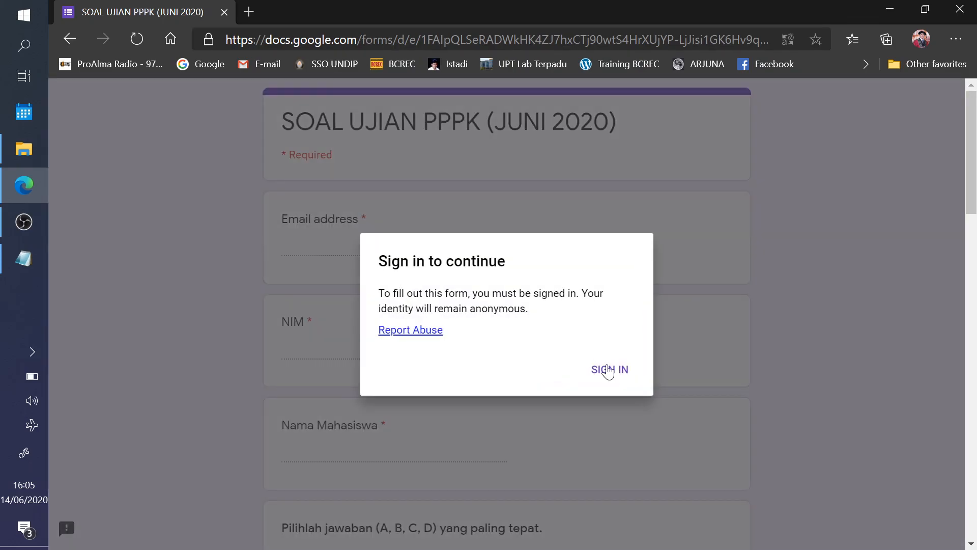
left_click(608, 370)
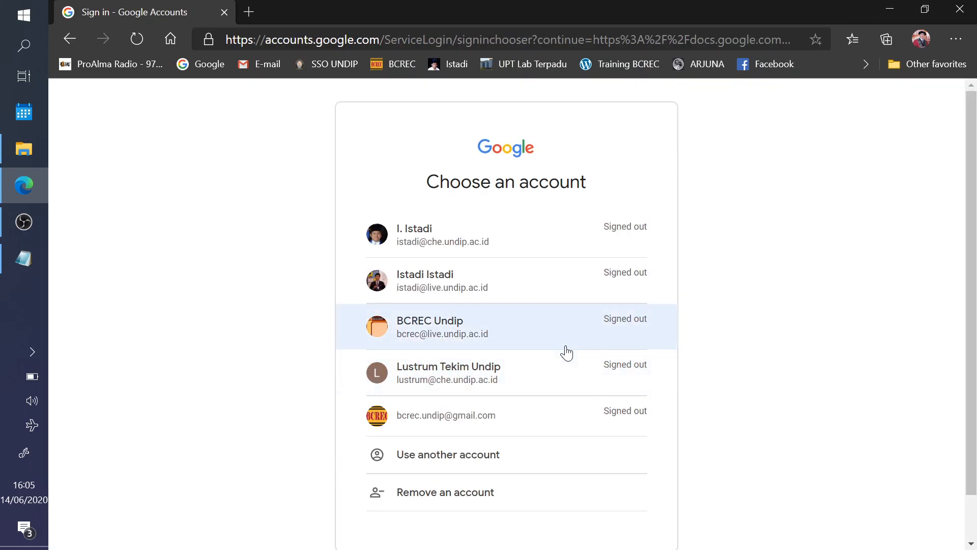
left_click(459, 326)
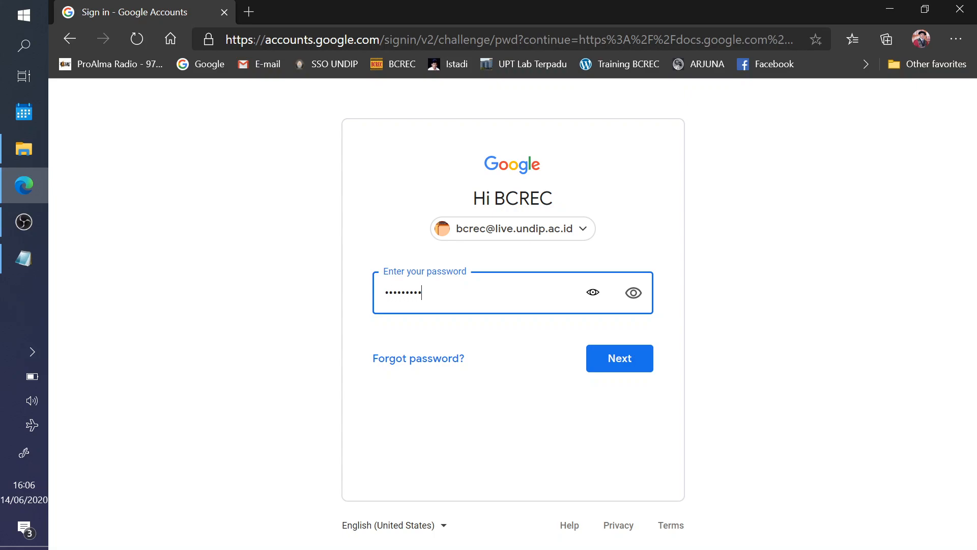
key("Return")
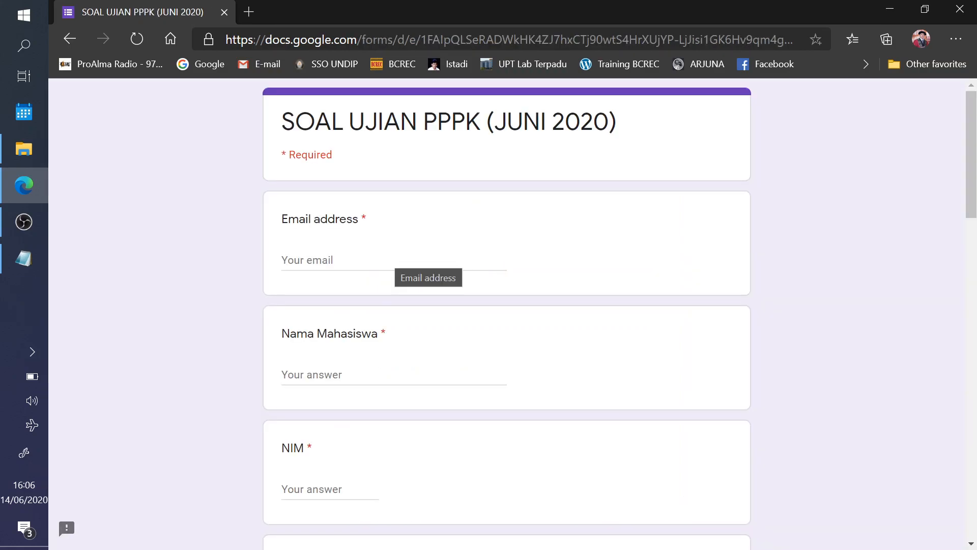
- Fill in the second respondent's email from the saved suggestion, name and NIM
left_click(441, 262)
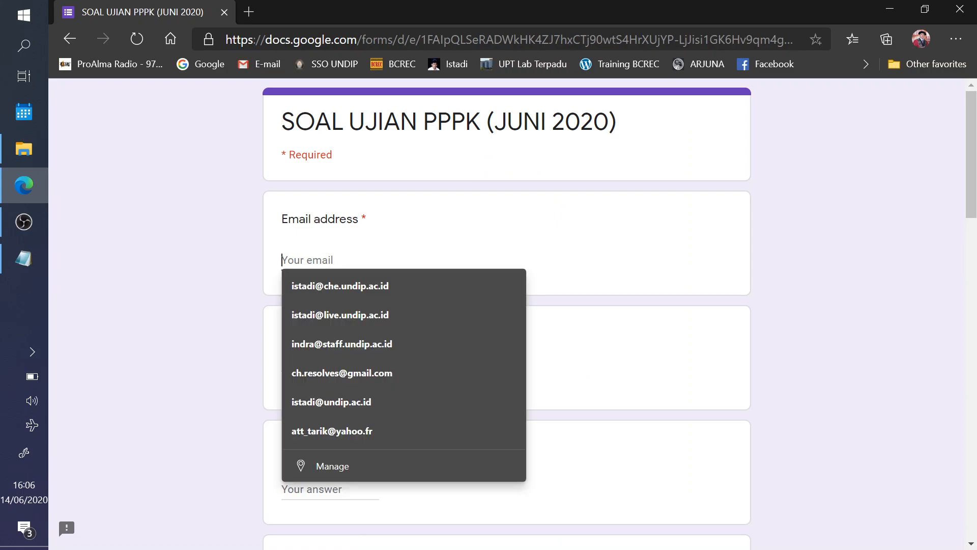
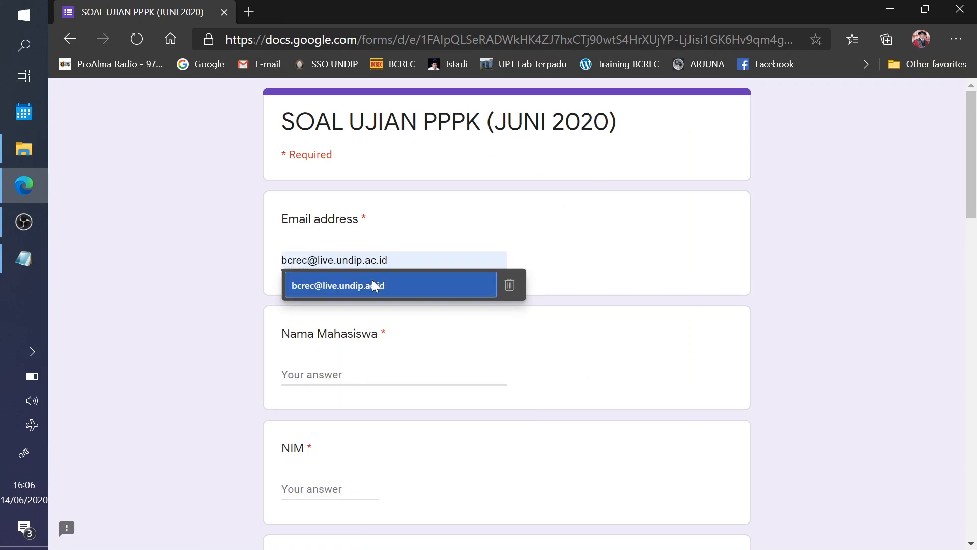
left_click(375, 286)
left_click(375, 370)
type("Istadi2")
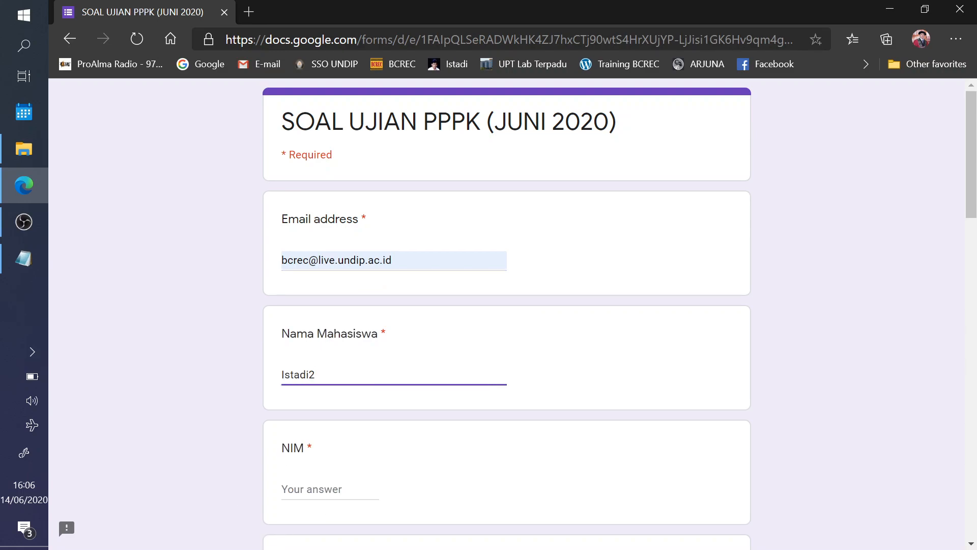
key("Tab")
type("2332445")
scroll(369, 298, "down", 7)
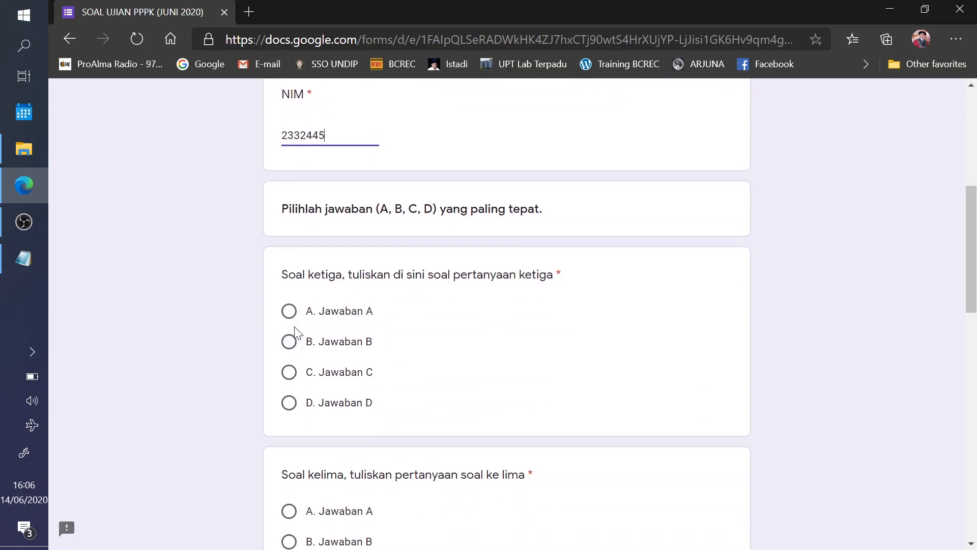
- Answer Soal ketiga C, Soal kedua C and Soal keempat B, then submit
left_click(289, 373)
scroll(331, 416, "down", 5)
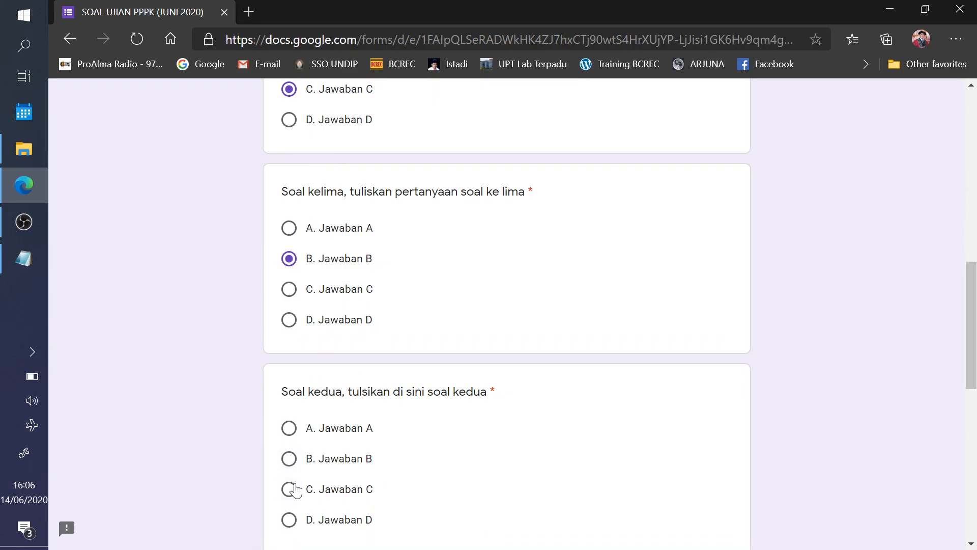
left_click(294, 490)
scroll(356, 428, "down", 7)
left_click(289, 305)
scroll(294, 308, "down", 4)
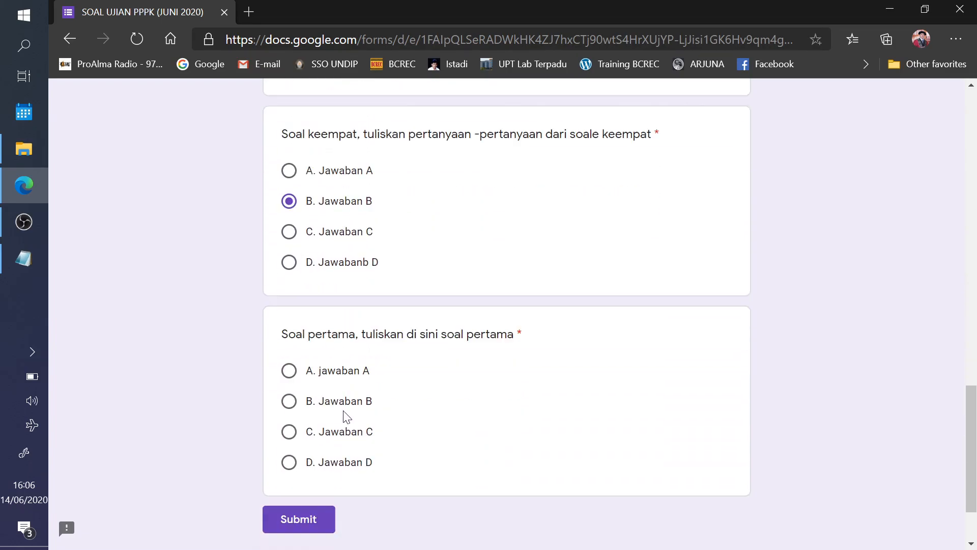
left_click(301, 423)
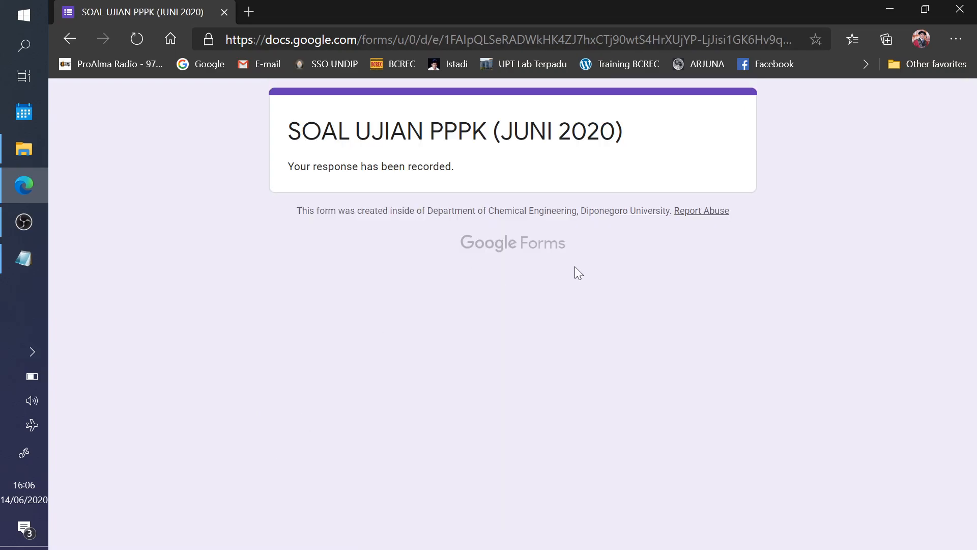
- Return to the Google home page and sign out of the second respondent's account
left_click(248, 63)
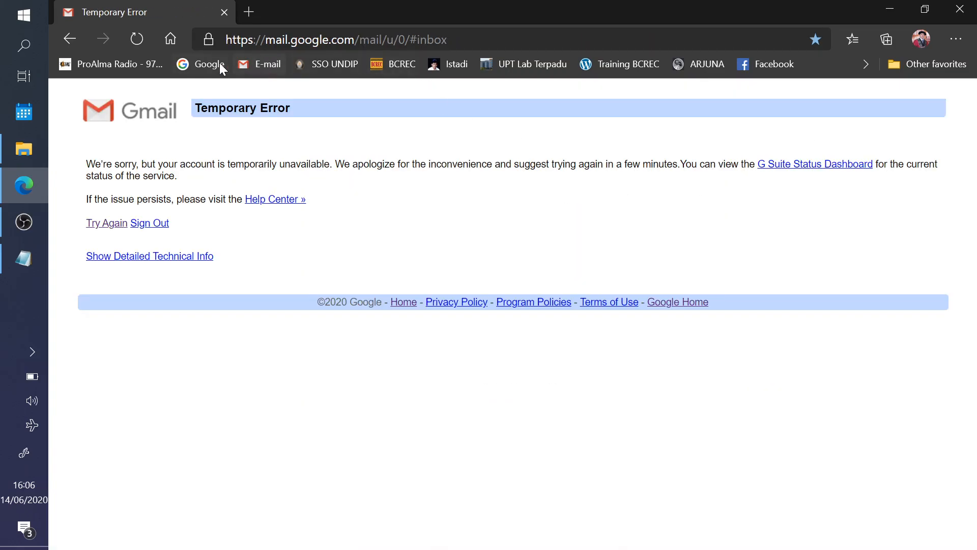
left_click(220, 64)
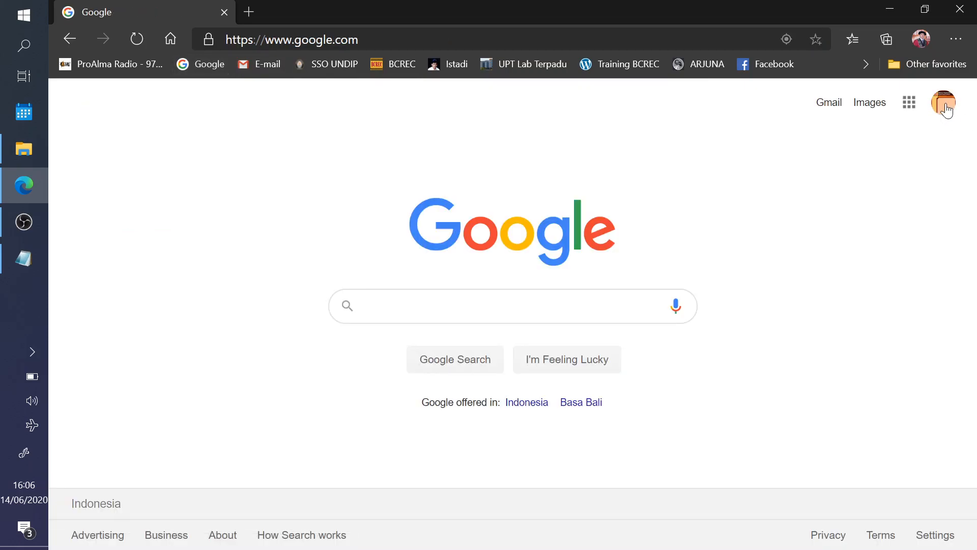
left_click(946, 108)
scroll(833, 419, "down", 3)
left_click(777, 407)
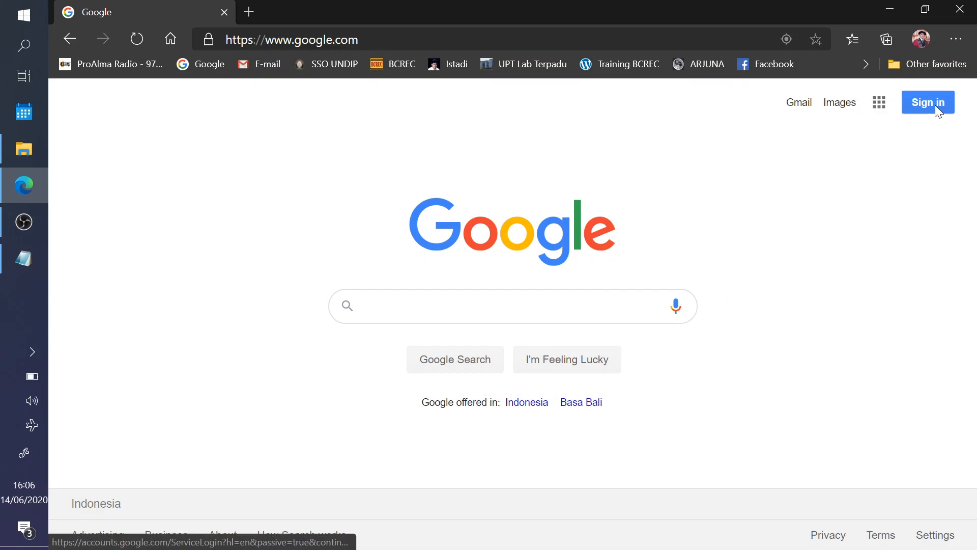
- Sign back in with the first saved account and open the Google apps list
left_click(935, 105)
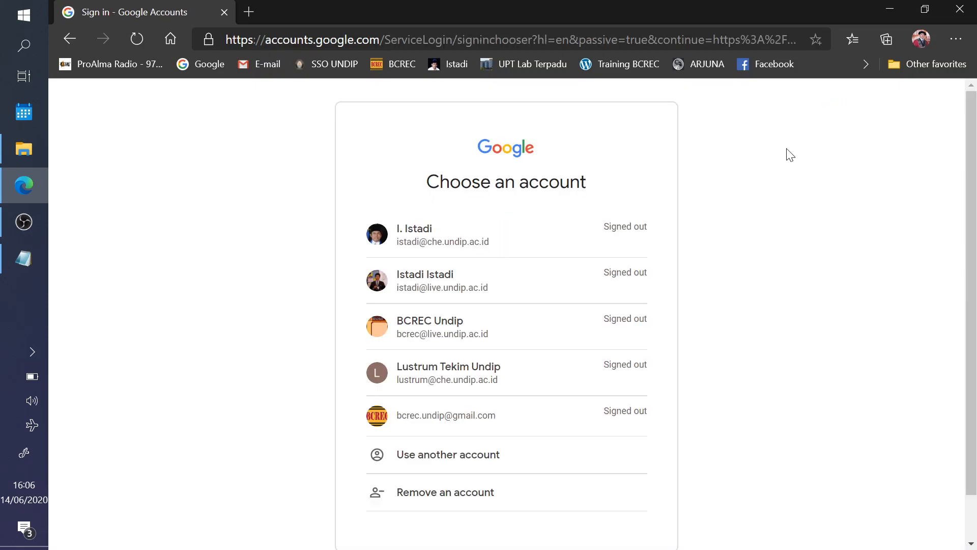
left_click(468, 232)
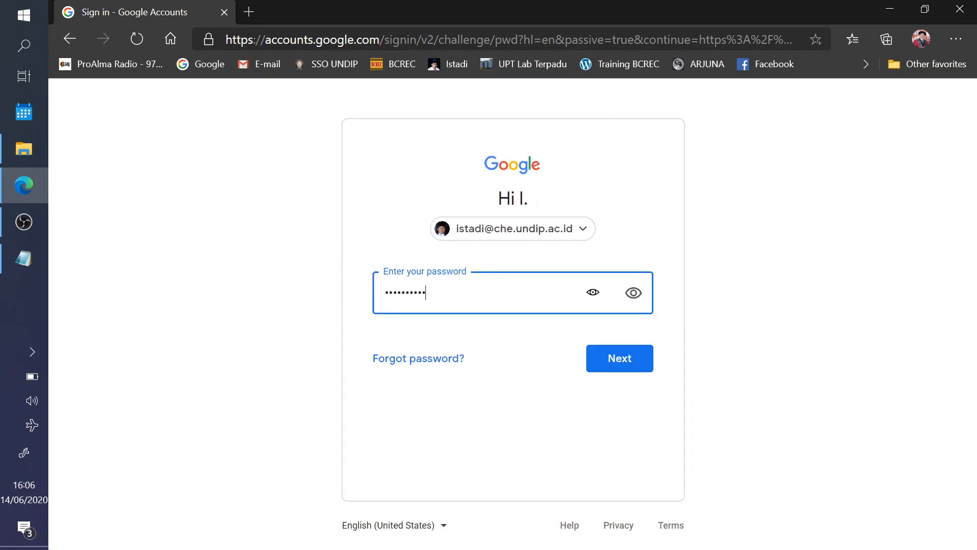
key("Return")
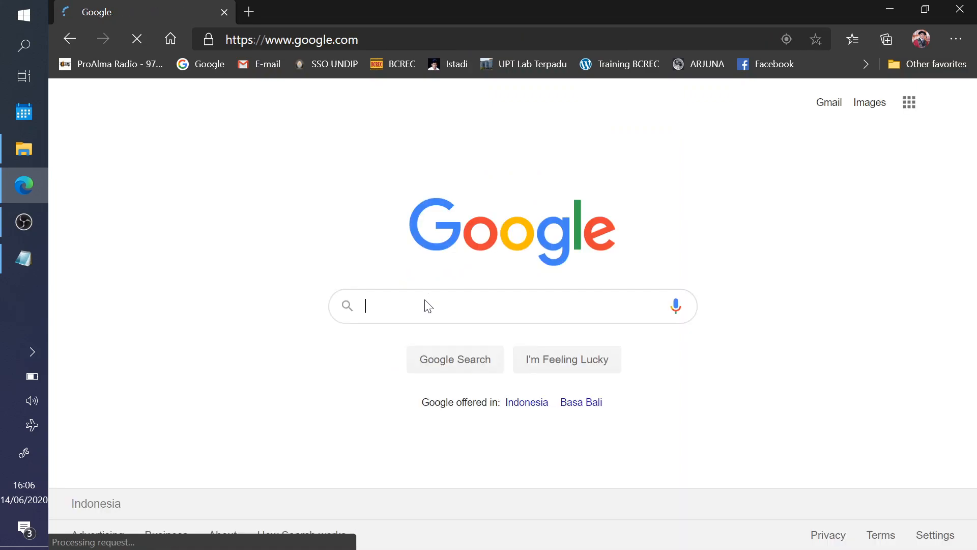
left_click(909, 102)
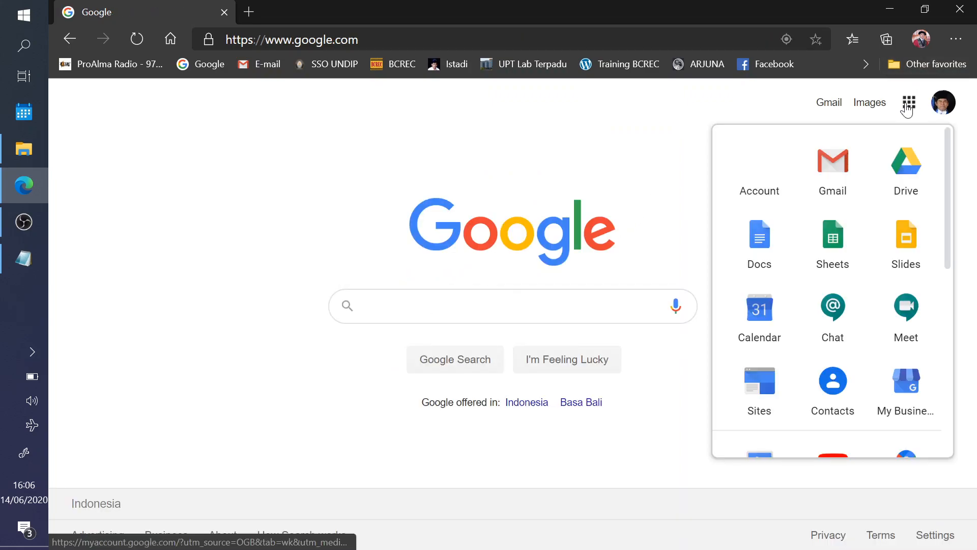
left_click(609, 116)
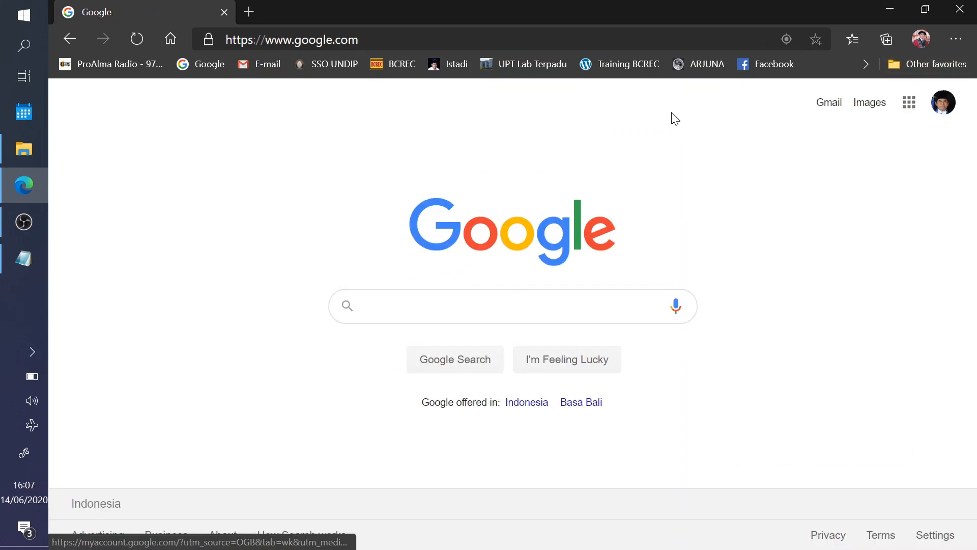
left_click(909, 102)
- Open Google Drive and set the date column back to plain Last modified
left_click(900, 181)
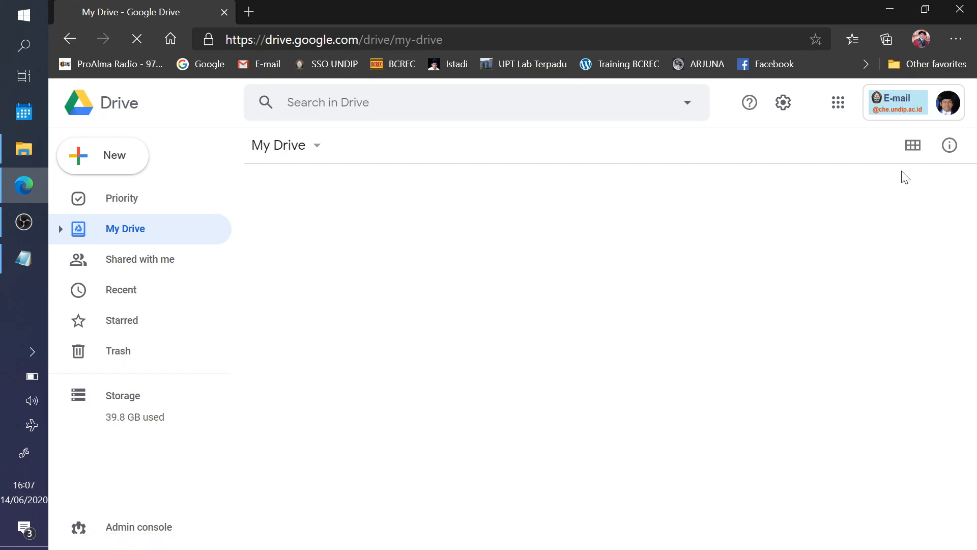
scroll(504, 334, "down", 2)
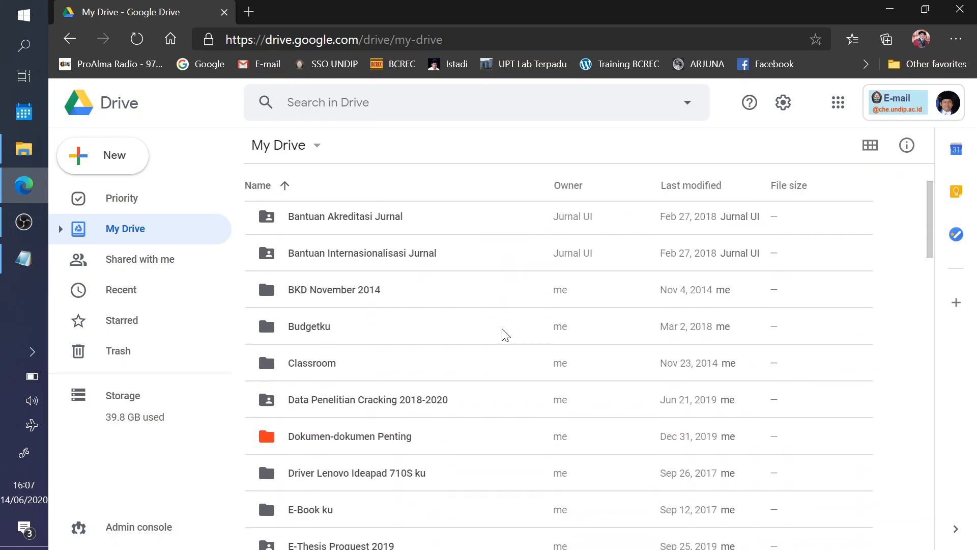
scroll(527, 343, "down", 2)
scroll(534, 348, "down", 3)
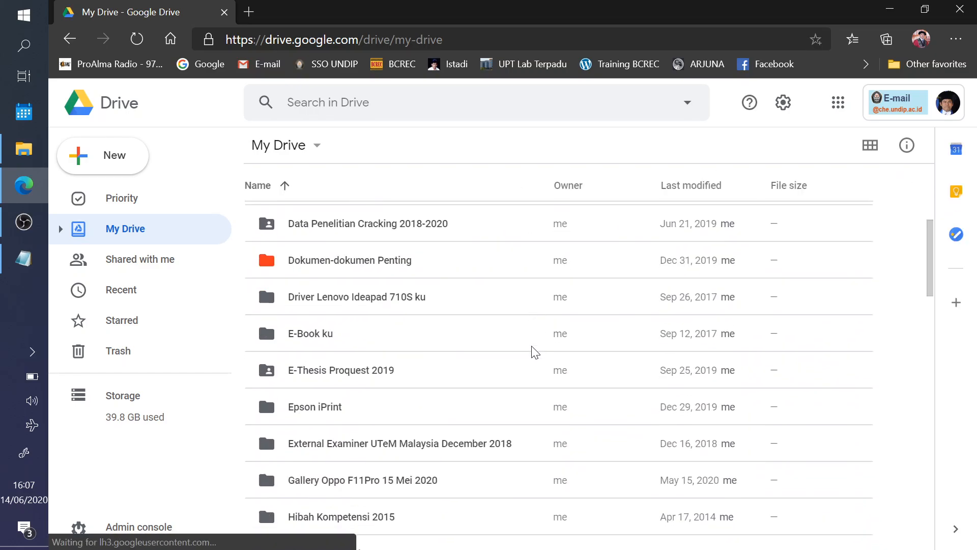
scroll(535, 350, "down", 6)
scroll(544, 354, "down", 5)
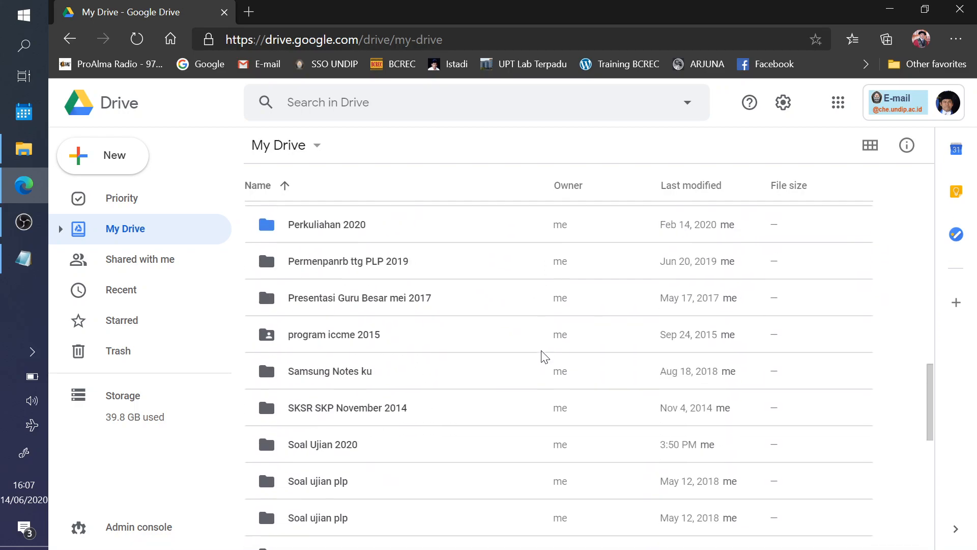
left_click(700, 190)
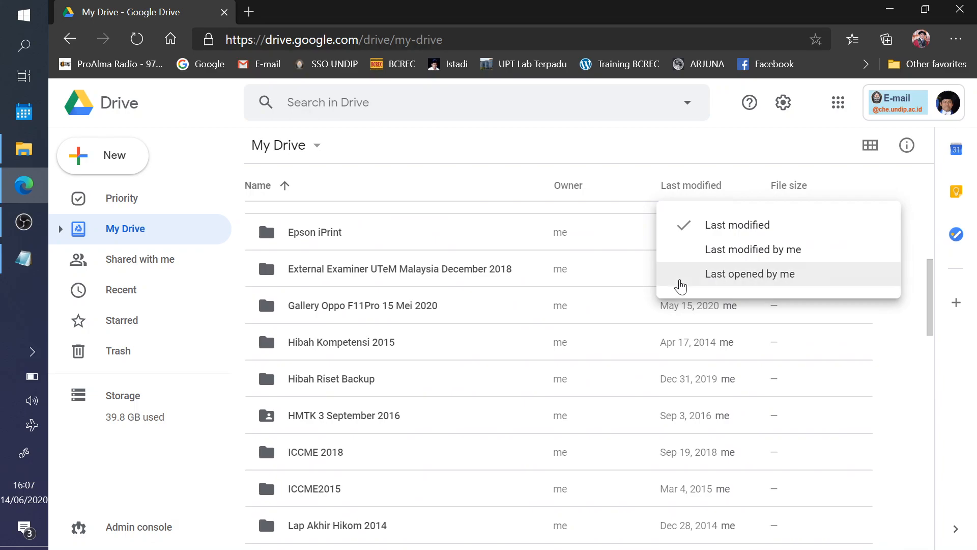
left_click(713, 252)
scroll(493, 306, "down", 1)
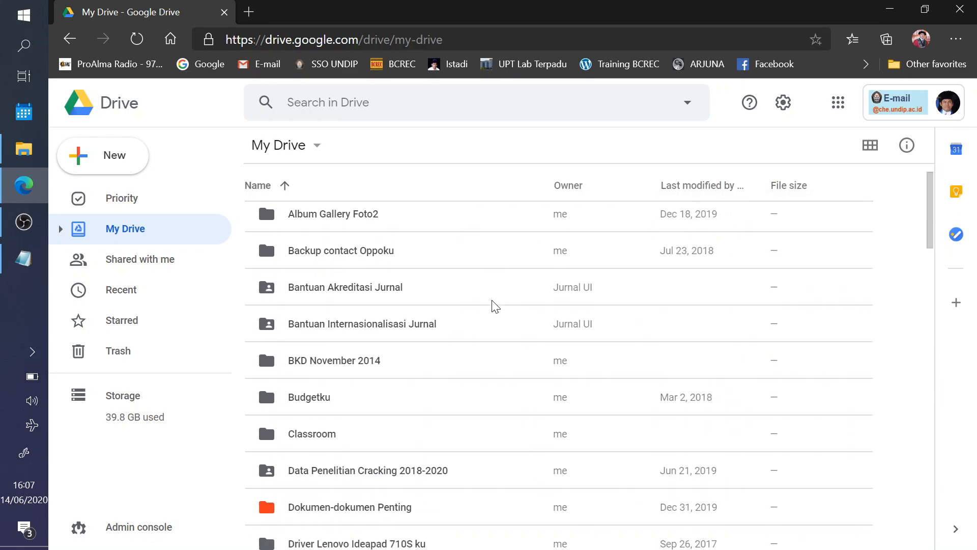
scroll(545, 299, "up", 1)
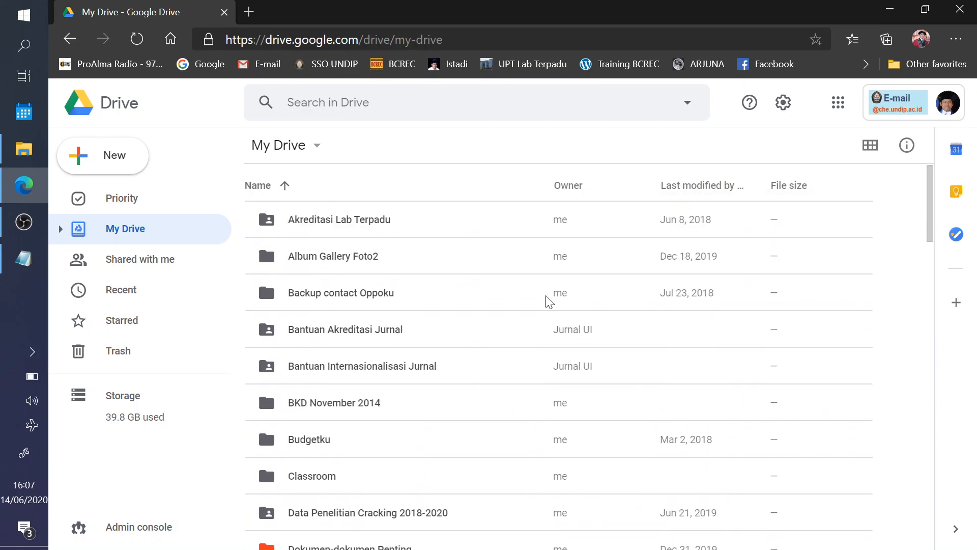
left_click(687, 188)
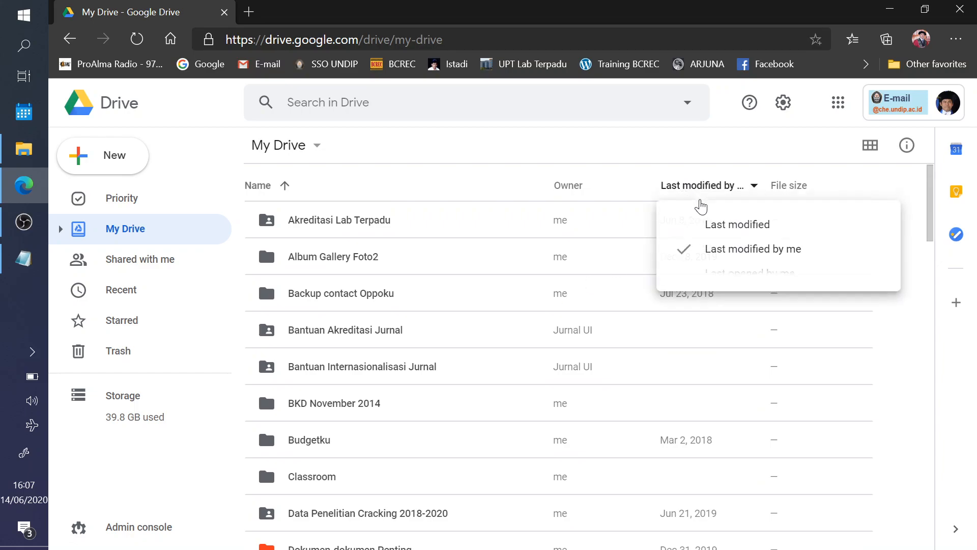
left_click(727, 227)
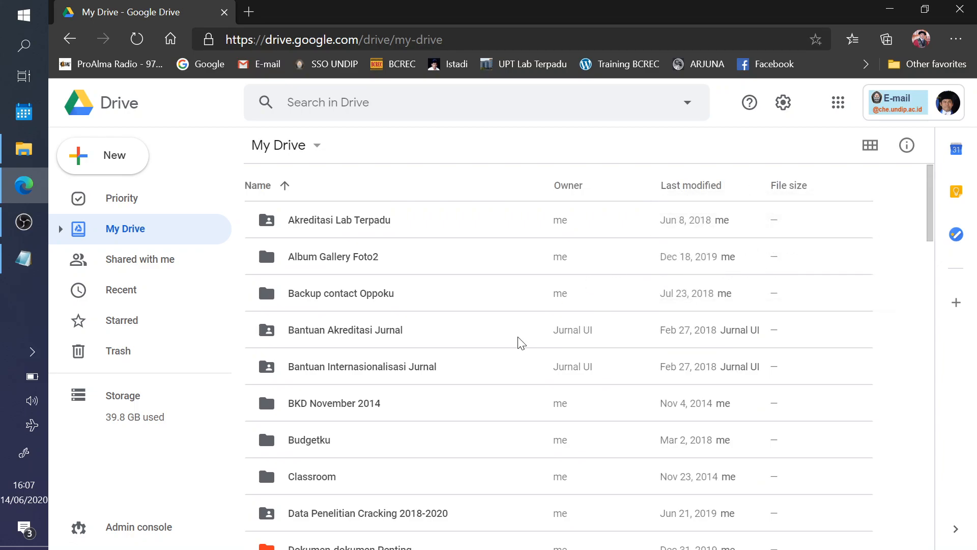
- Scroll down to the Soal Ujian 2020 folder and open it
scroll(453, 352, "down", 1)
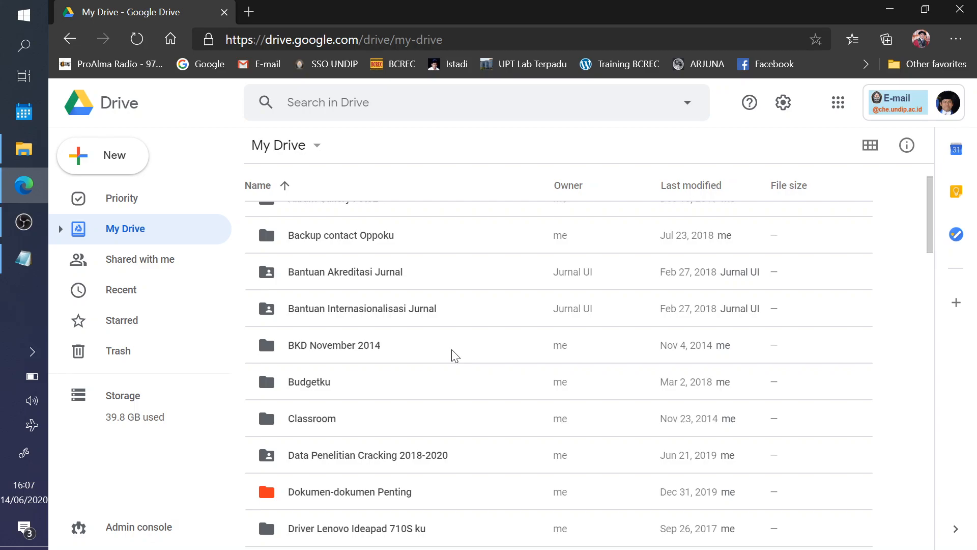
scroll(467, 358, "down", 5)
scroll(467, 358, "down", 15)
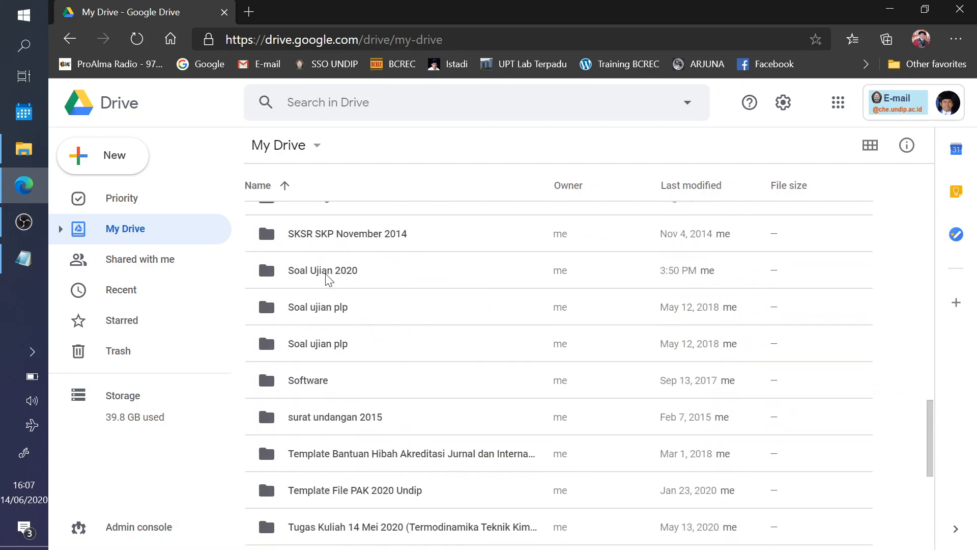
double_click(306, 276)
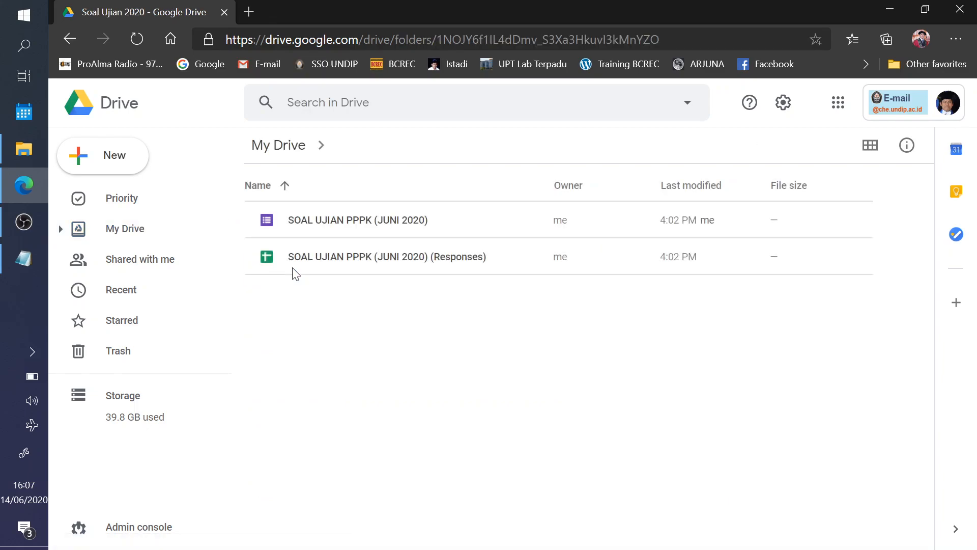
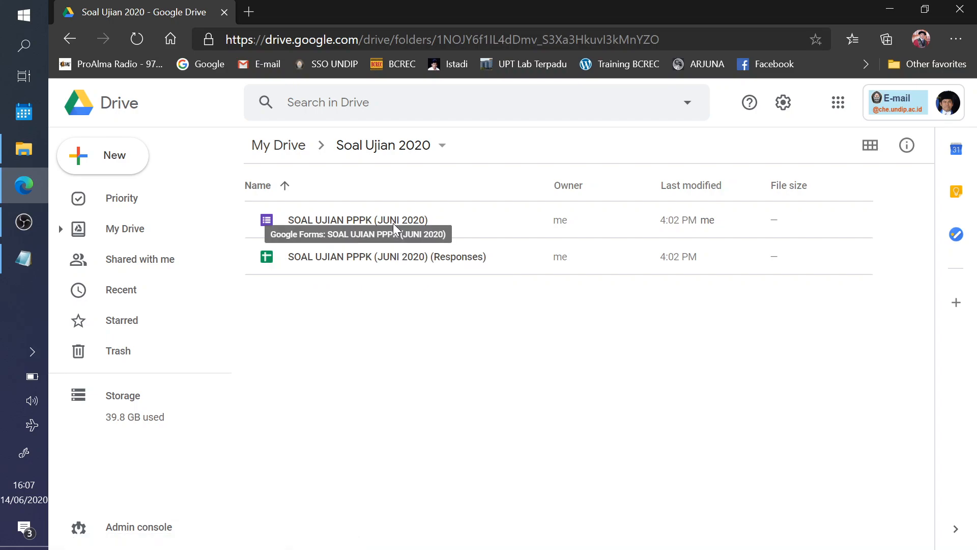
- Open the quiz form and switch its responses to the Individual view
double_click(357, 222)
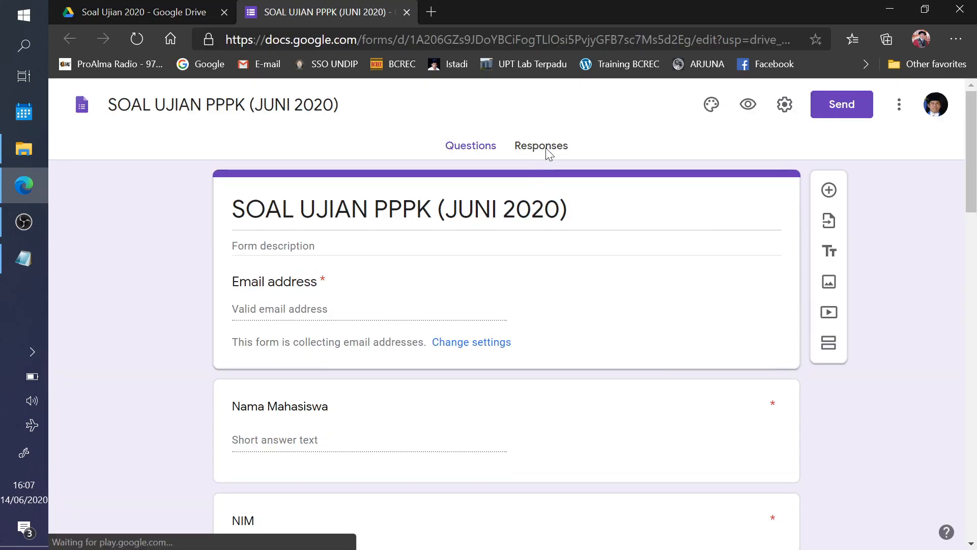
left_click(545, 149)
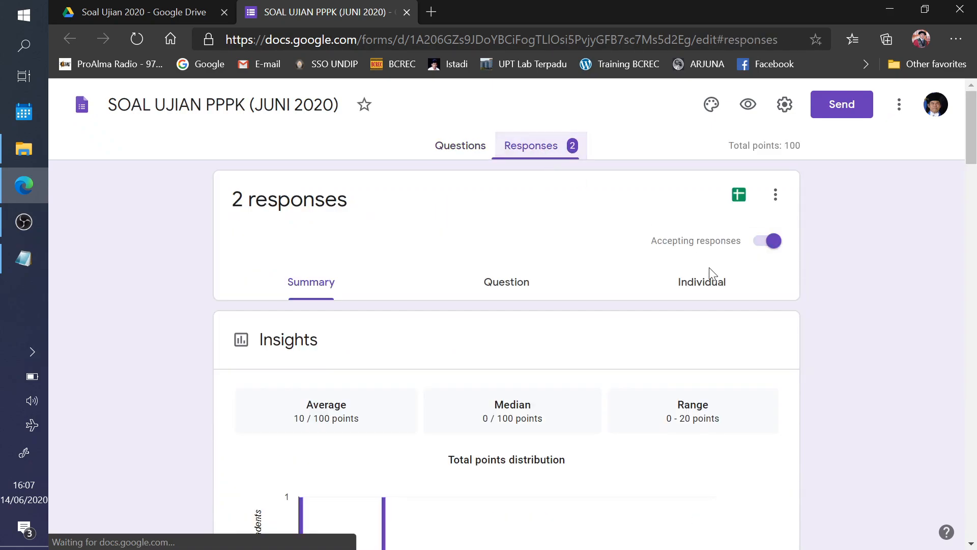
left_click(711, 285)
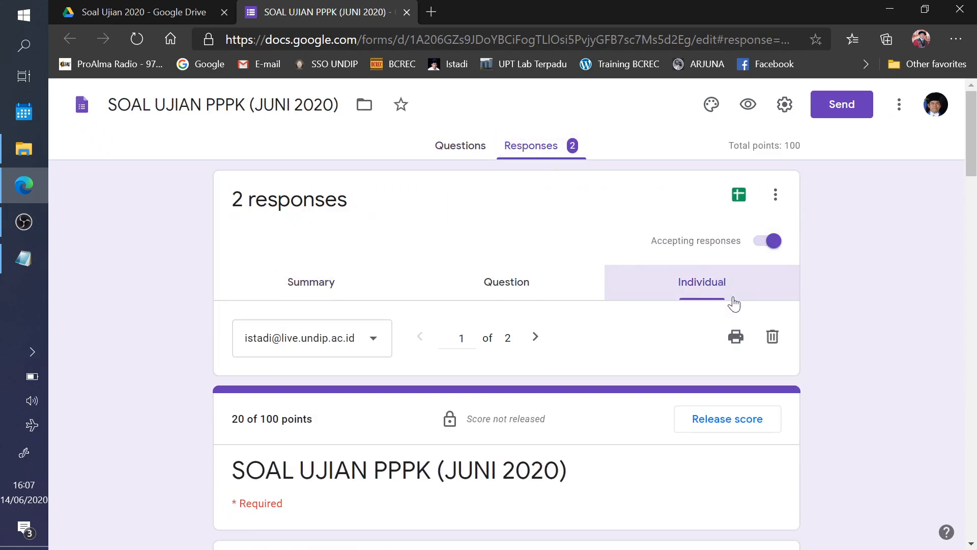
scroll(826, 252, "down", 5)
scroll(828, 245, "up", 4)
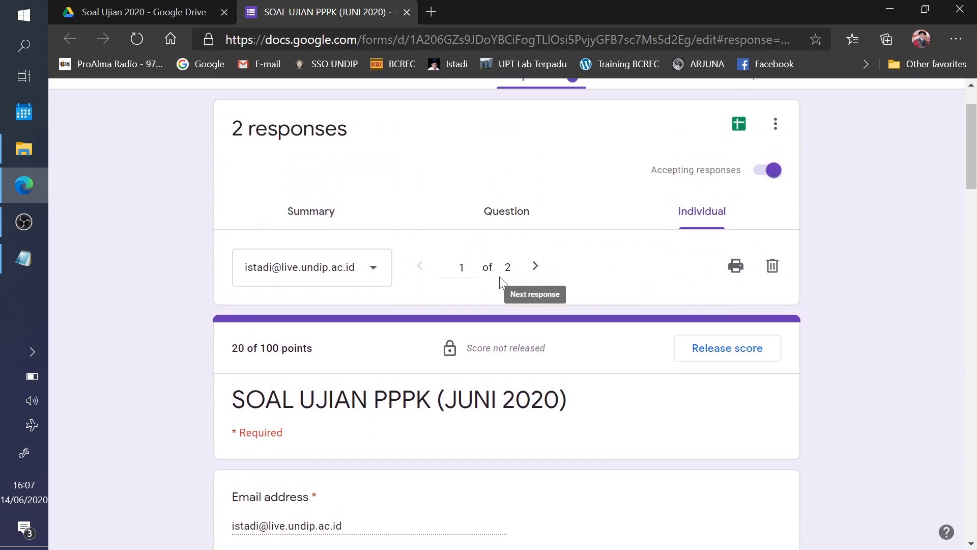
- Step between the two responses and read through the first student's answers
left_click(534, 267)
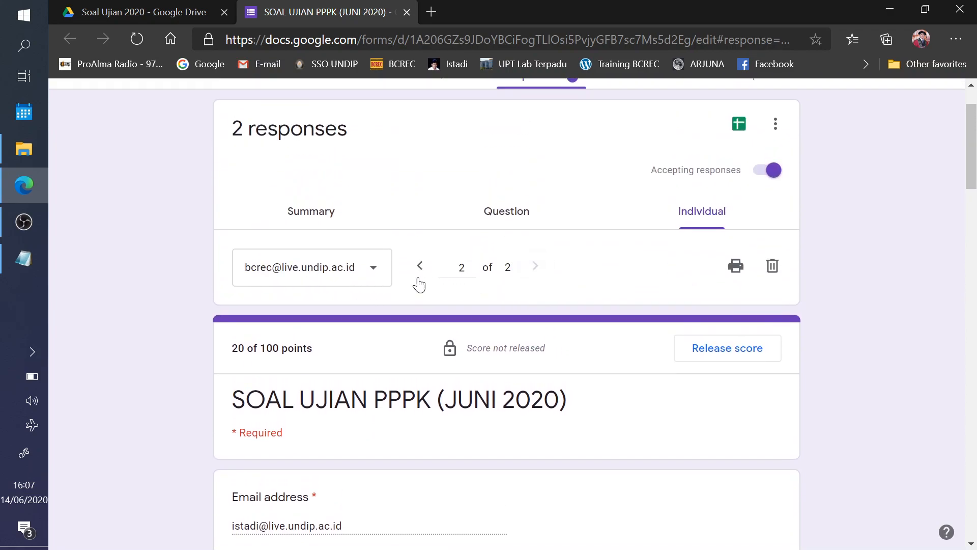
left_click(421, 265)
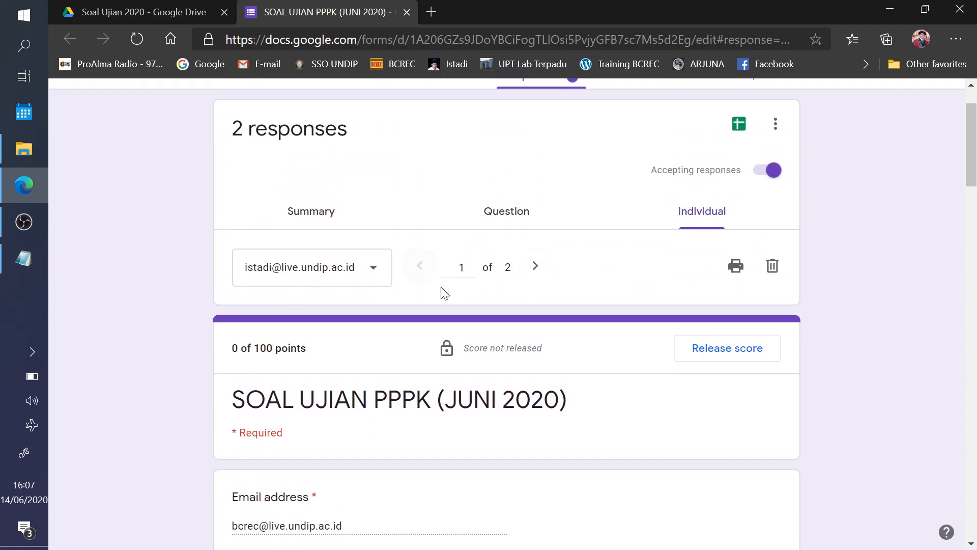
scroll(578, 273, "down", 7)
scroll(723, 258, "down", 6)
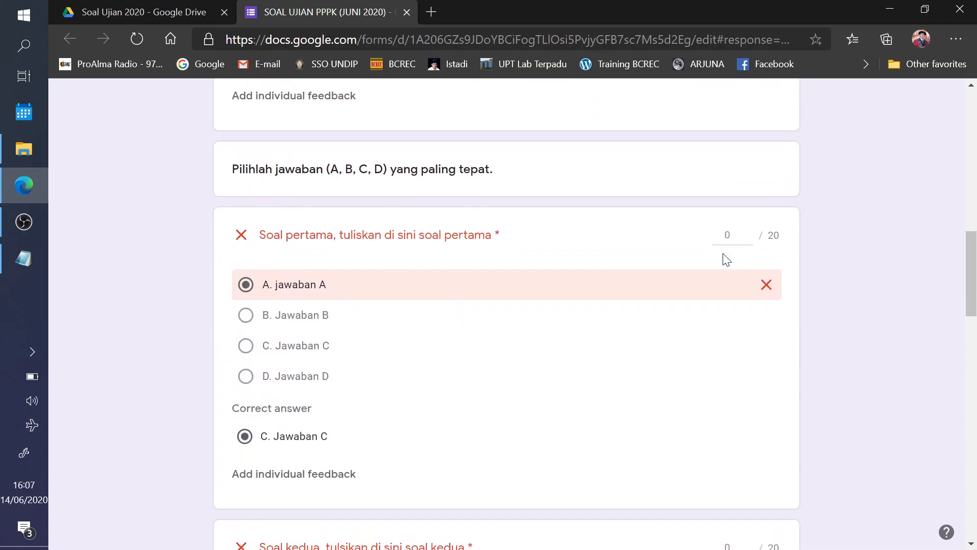
scroll(563, 288, "down", 8)
scroll(564, 288, "down", 12)
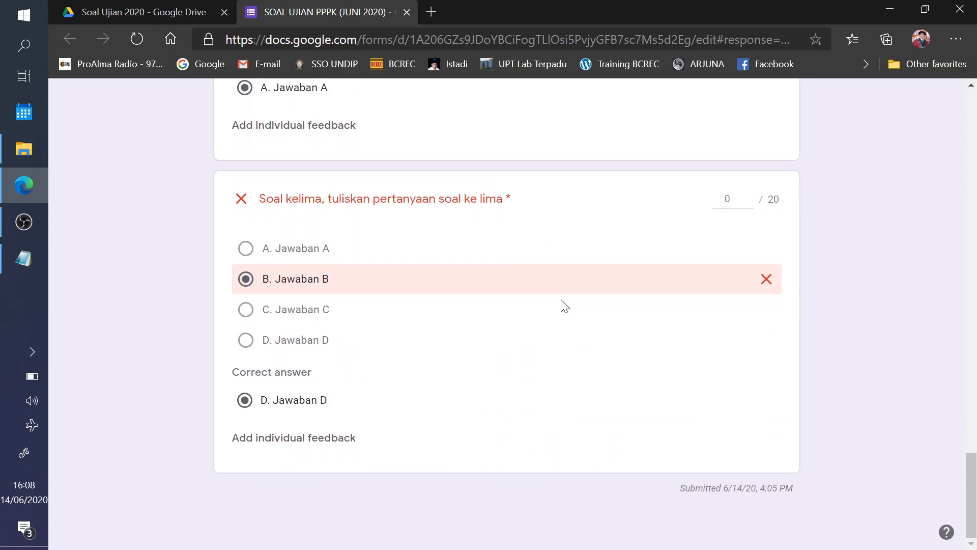
scroll(563, 306, "up", 14)
scroll(558, 313, "up", 12)
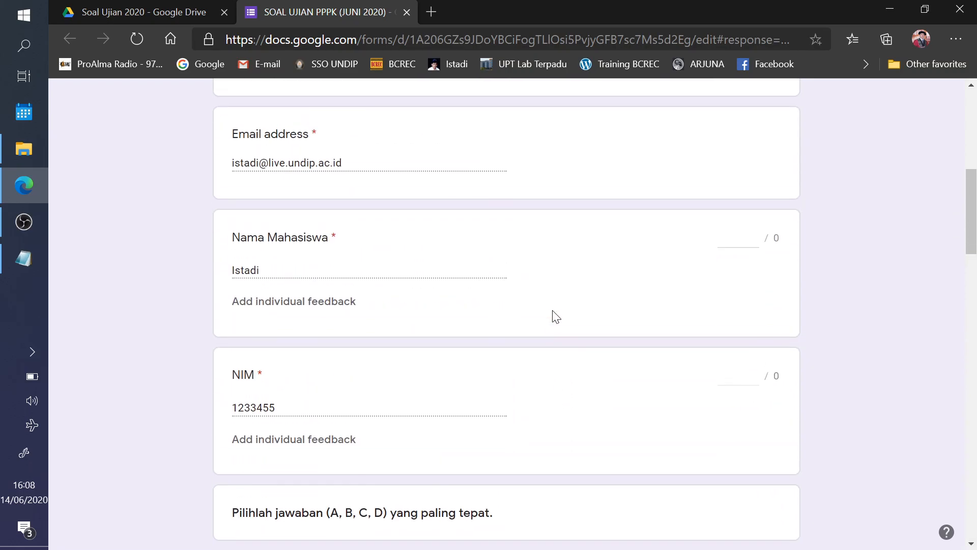
- Review the second student's response, scored 0 of 100 points
left_click(540, 315)
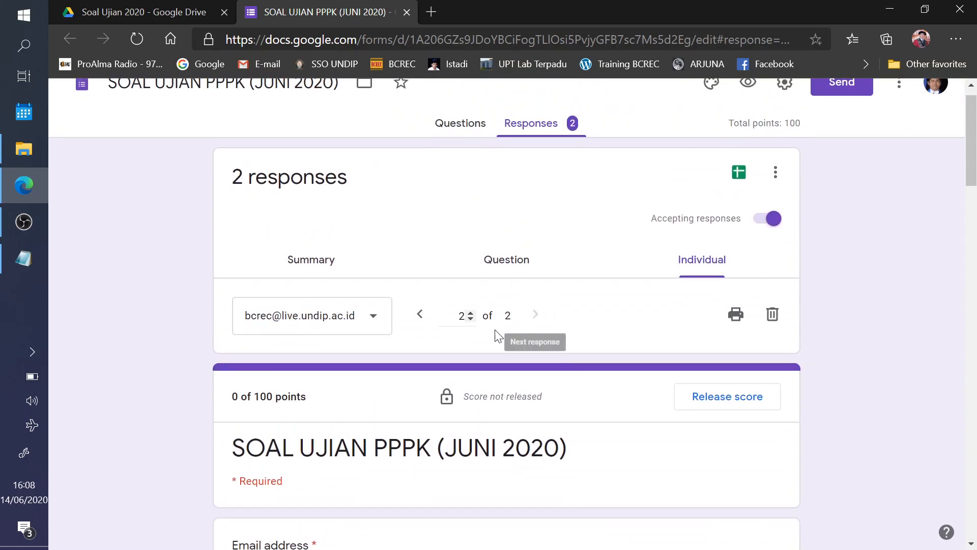
scroll(583, 301, "down", 20)
scroll(590, 298, "down", 18)
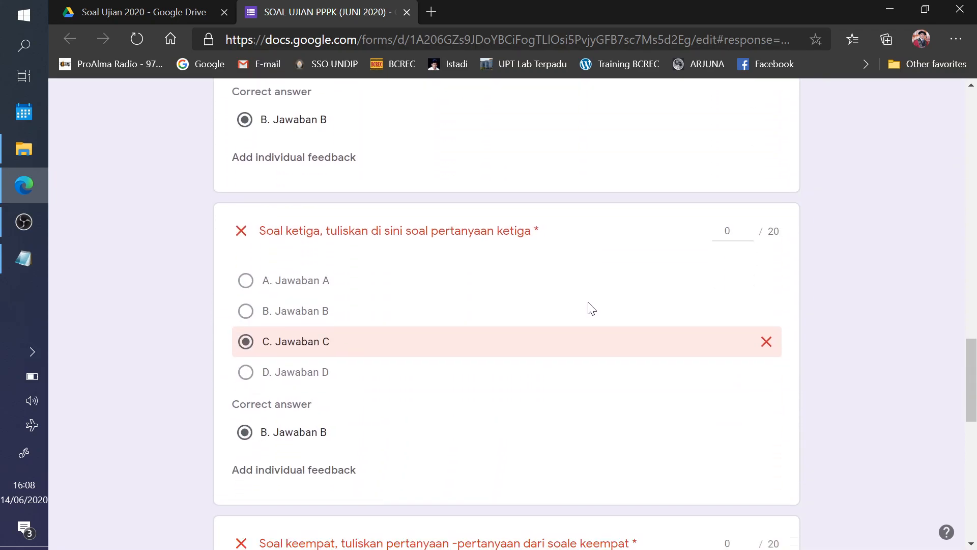
scroll(588, 305, "up", 20)
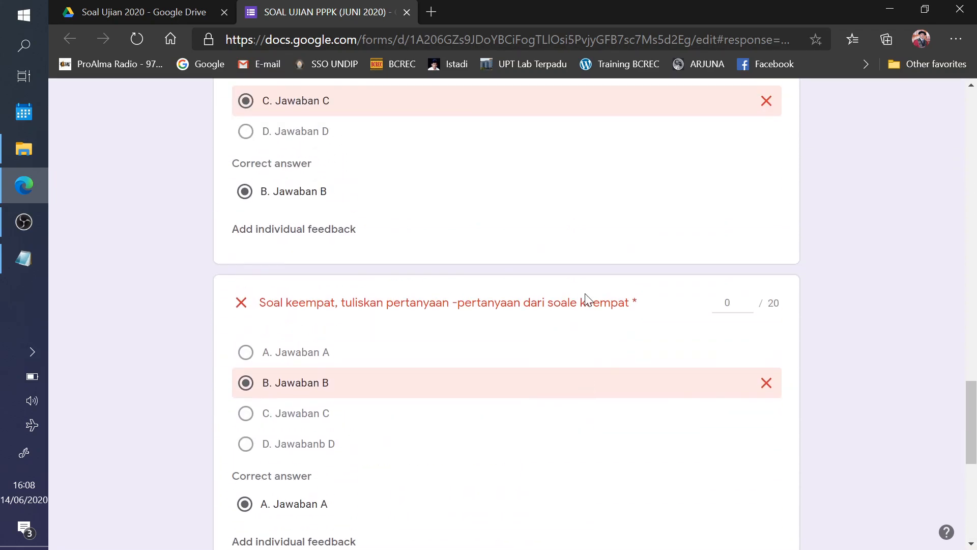
scroll(584, 296, "up", 8)
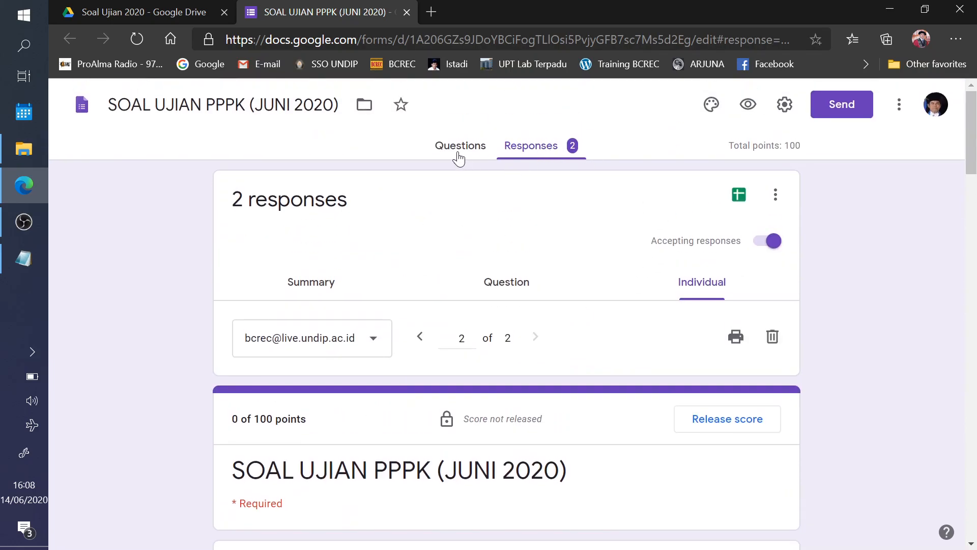
- Open SOAL UJIAN PPPK (JUNI 2020) (Responses) from Drive and check the scores 20/100 and 0/100
left_click(406, 12)
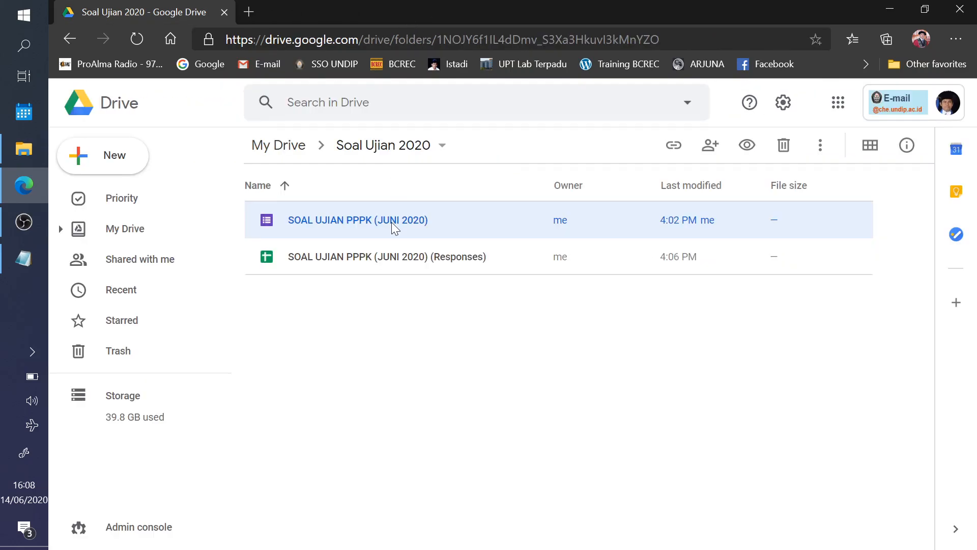
left_click(382, 256)
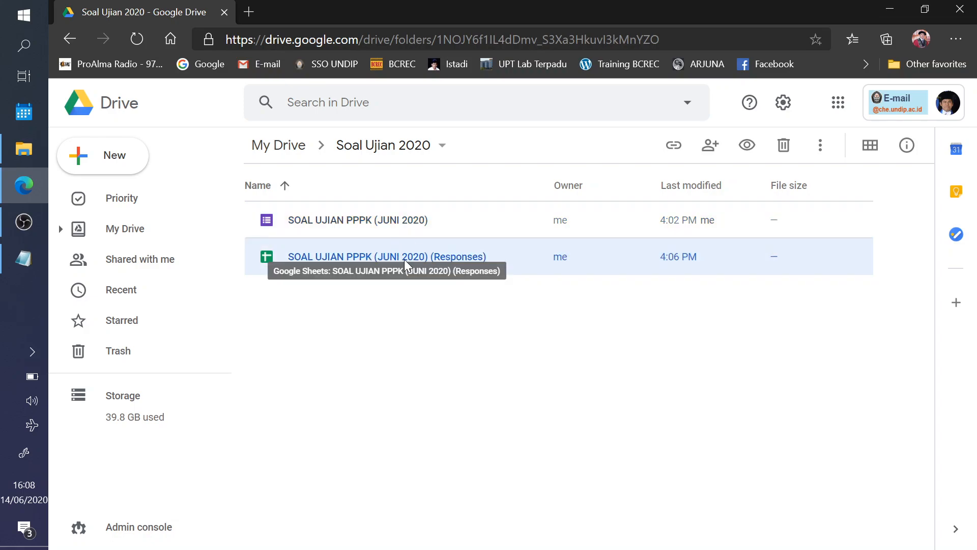
double_click(399, 256)
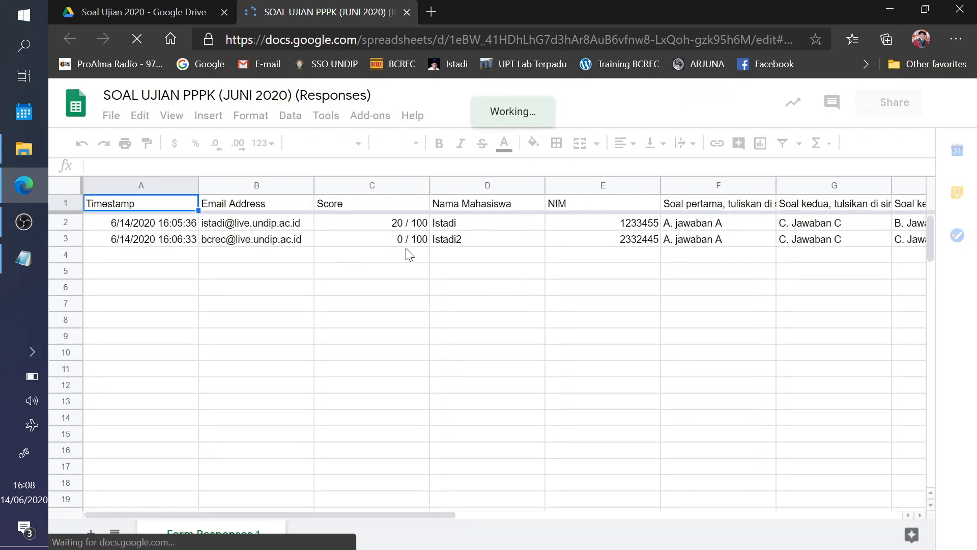
left_click(395, 241)
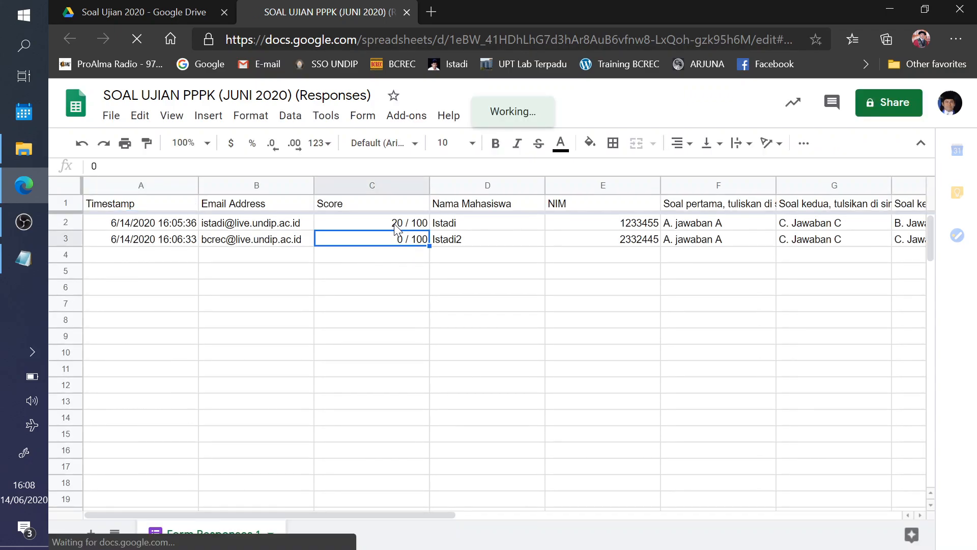
left_click(398, 224)
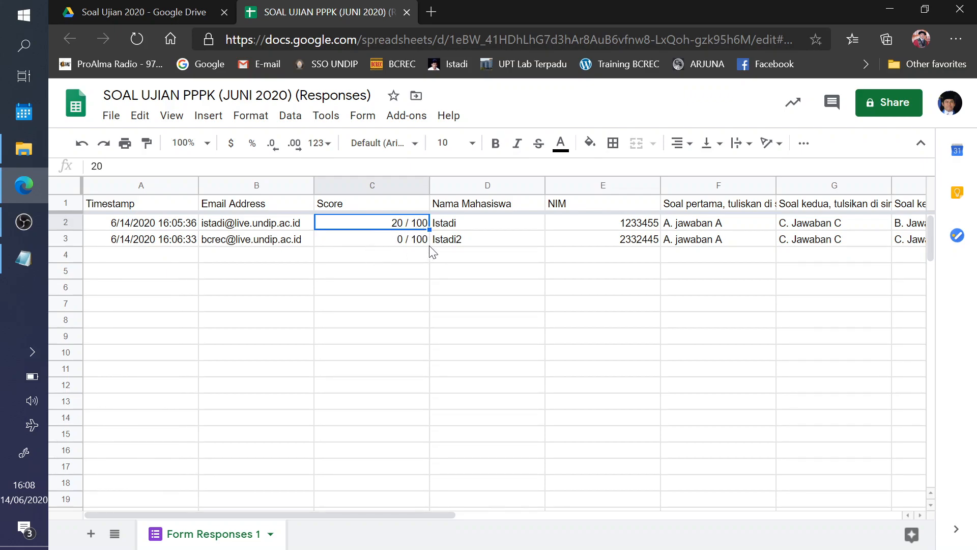
- Download the Responses file from Drive as an Excel file
left_click(408, 12)
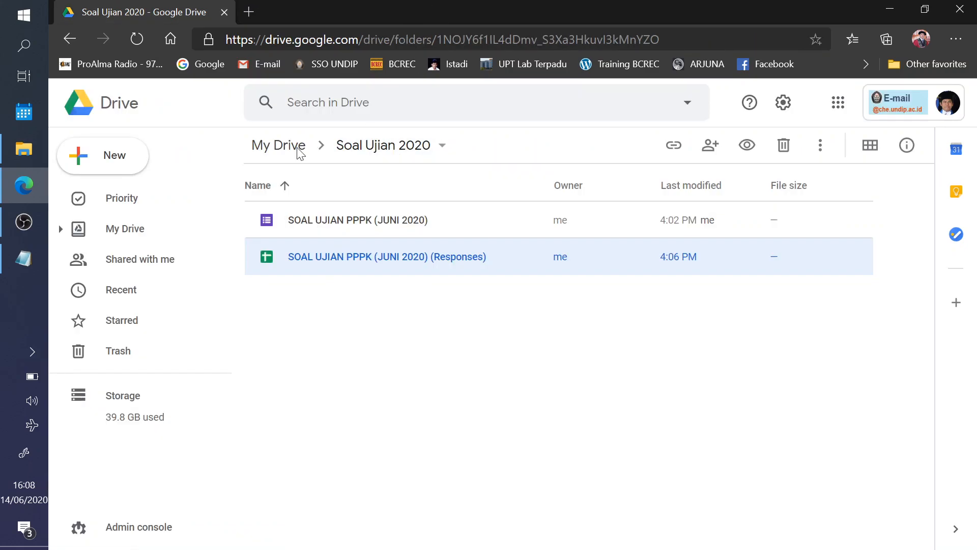
right_click(311, 263)
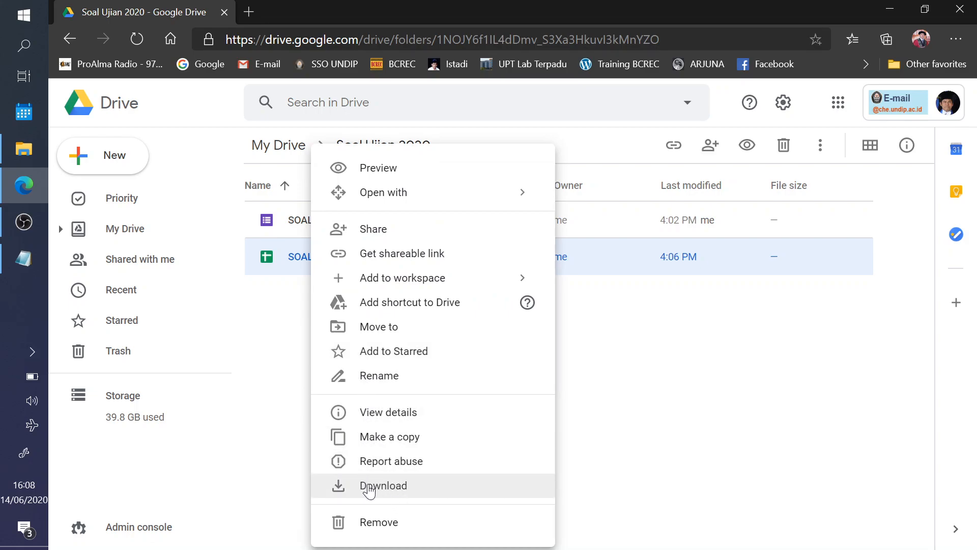
left_click(374, 488)
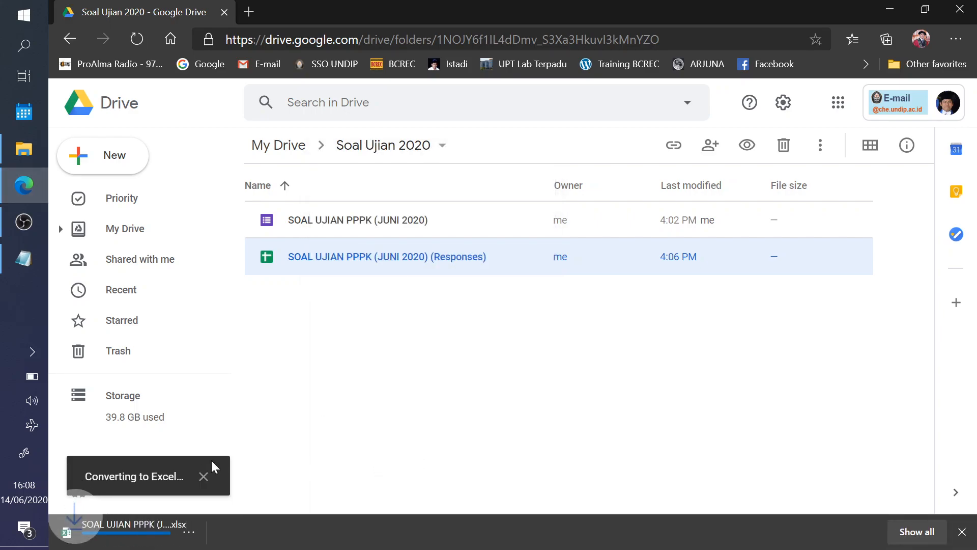
- Reopen the SOAL UJIAN PPPK (JUNI 2020) (Responses) spreadsheet in Google Sheets
left_click(364, 326)
left_click(350, 262)
double_click(347, 258)
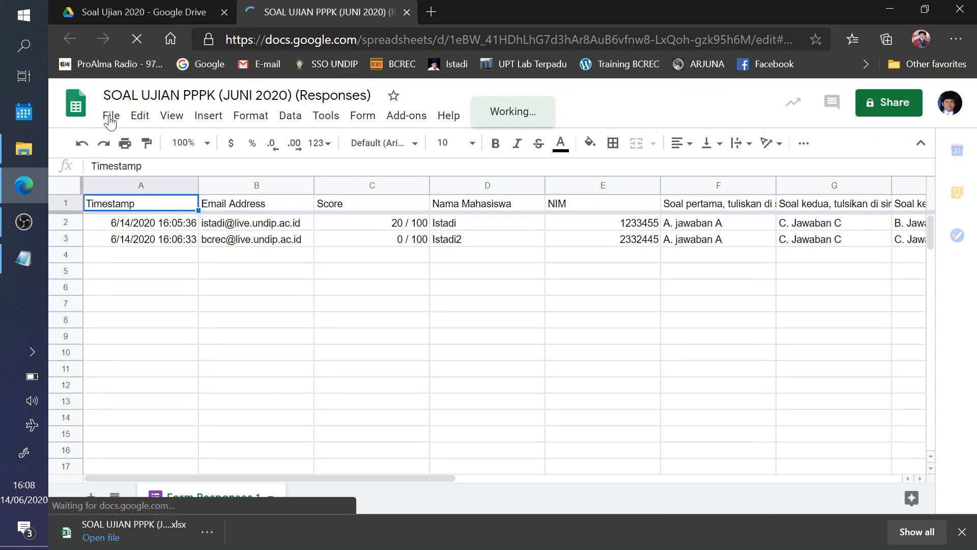
- Download the spreadsheet as Microsoft Excel (.xlsx) and open the downloaded file
left_click(111, 115)
mouse_move(176, 294)
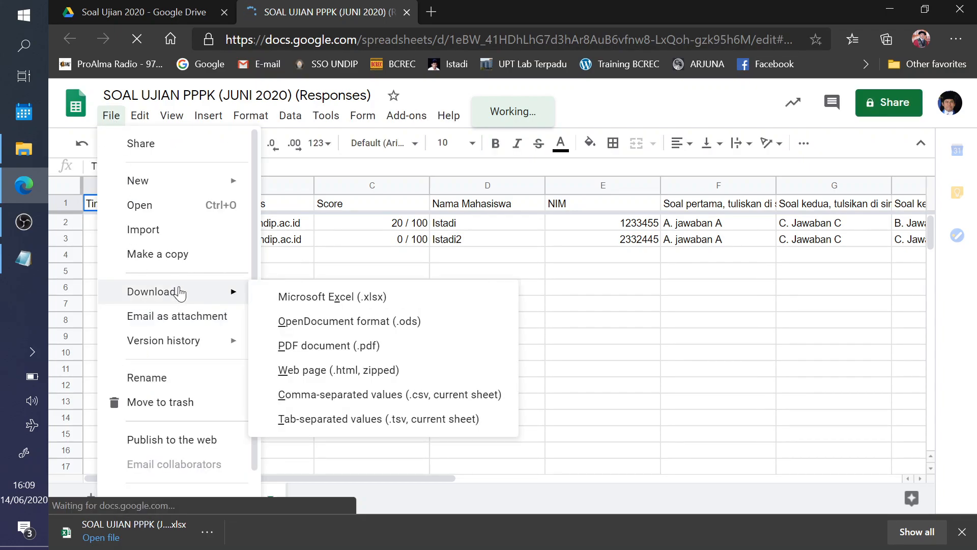
left_click(340, 302)
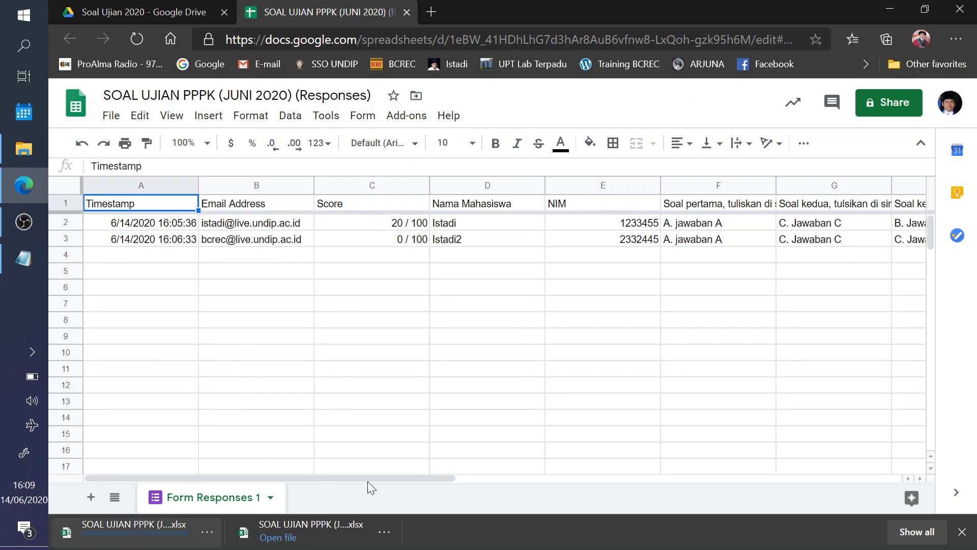
left_click(305, 534)
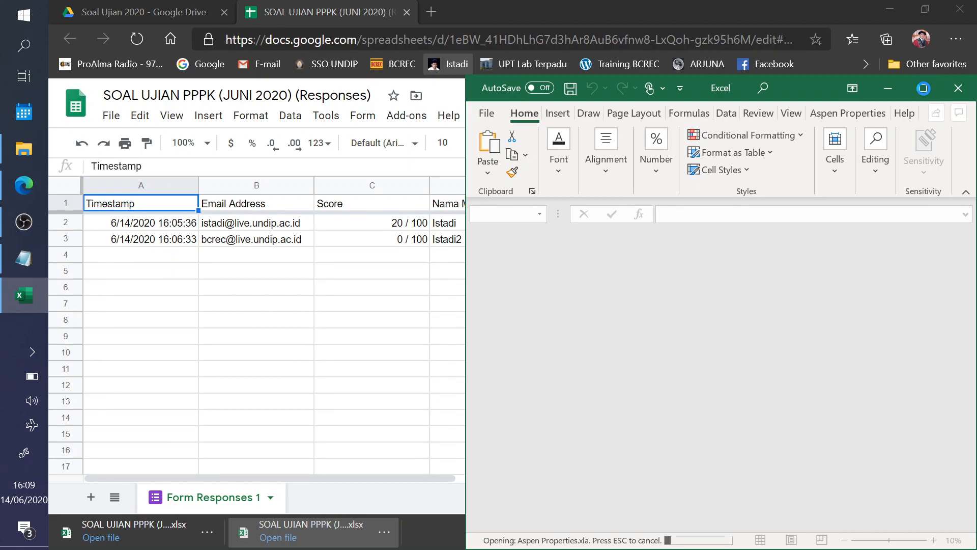
- Maximize the Excel window and select the Nama Mahasiswa and NIM columns D:E
left_click(924, 88)
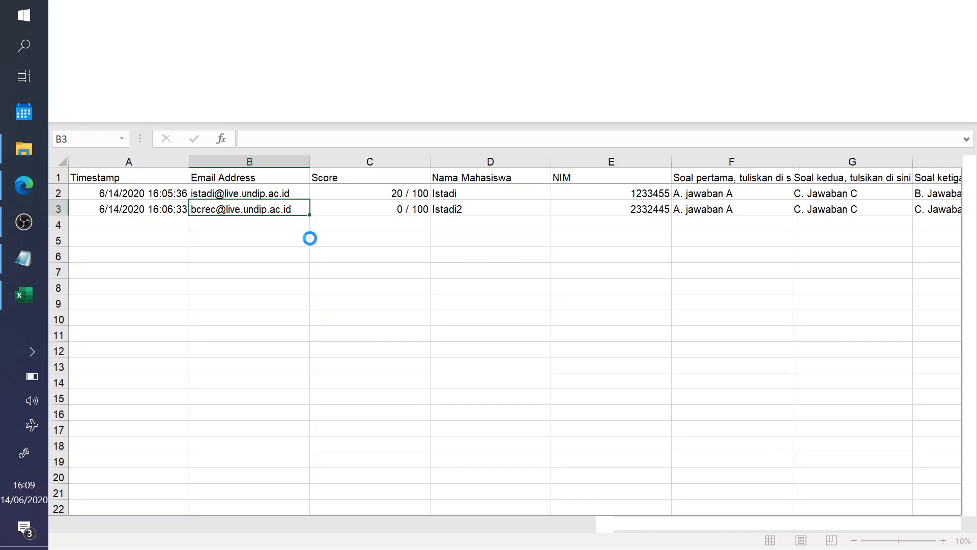
left_click(379, 193)
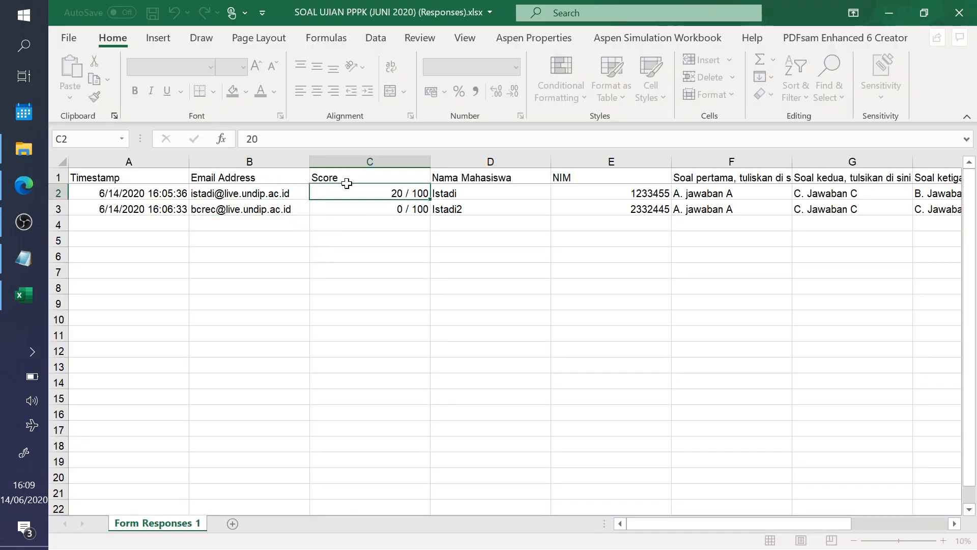
left_click(370, 162)
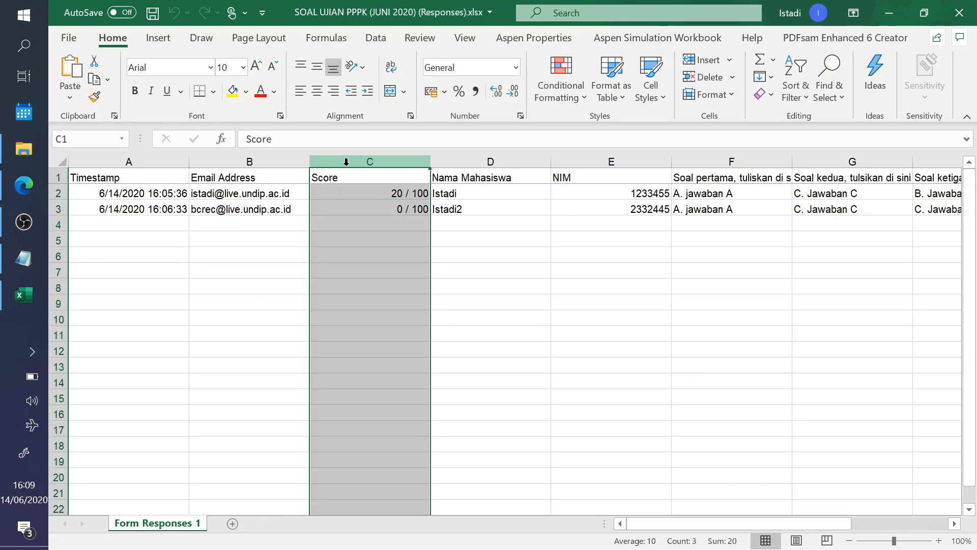
left_click(464, 162)
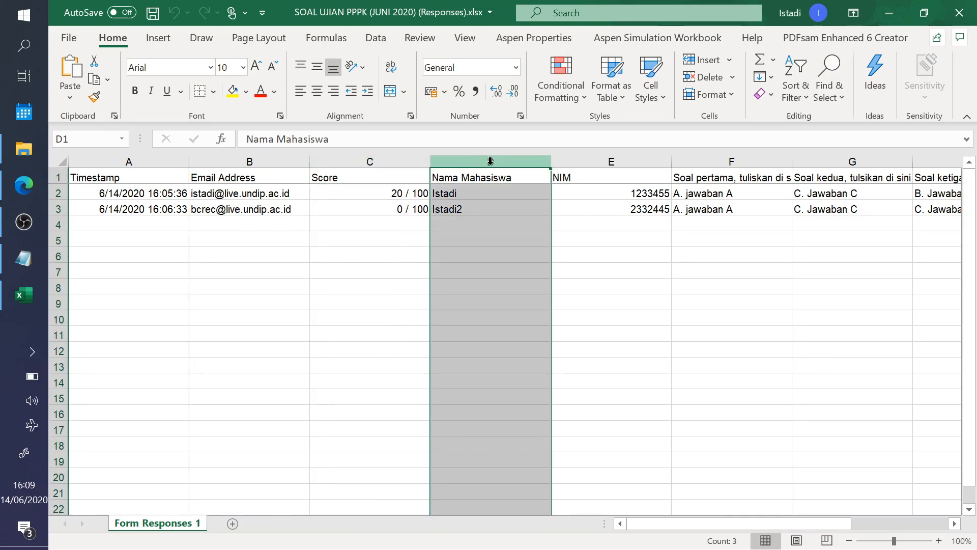
key("Right")
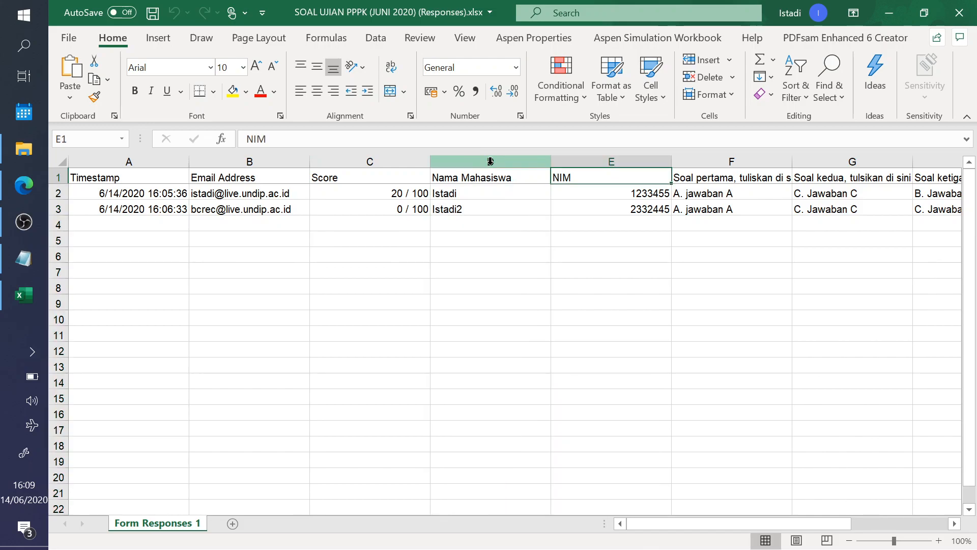
left_click(490, 161)
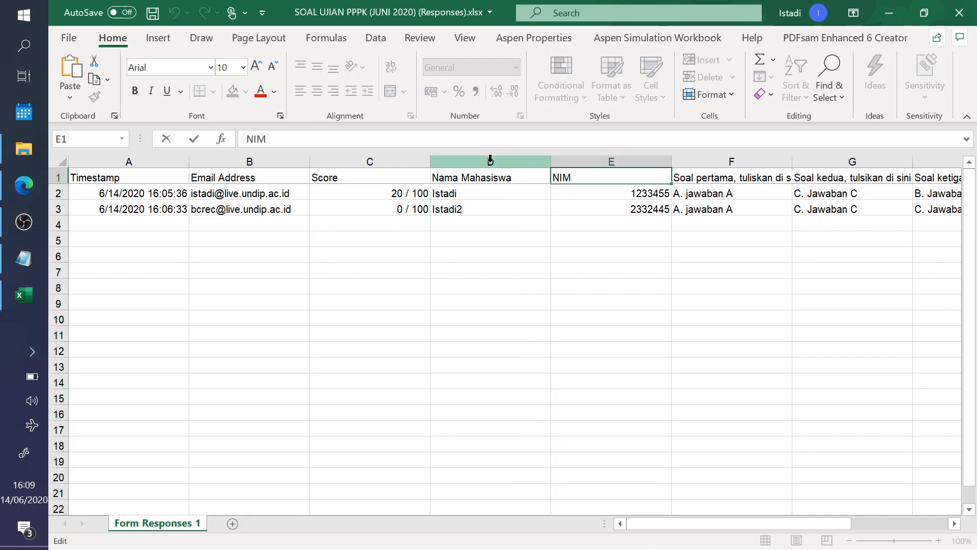
key("shift+Right")
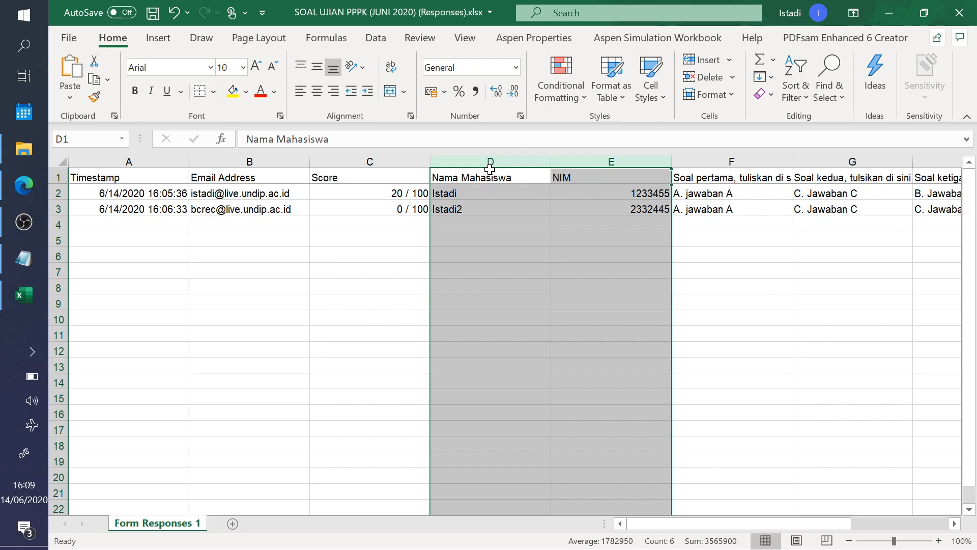
- Cut columns D:E and insert them before column B, ahead of Email Address
right_click(500, 157)
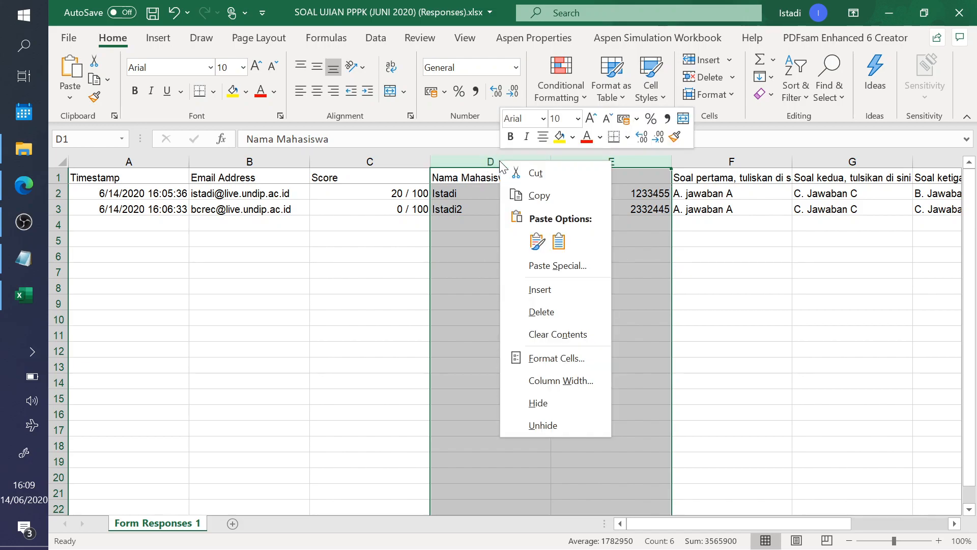
left_click(517, 174)
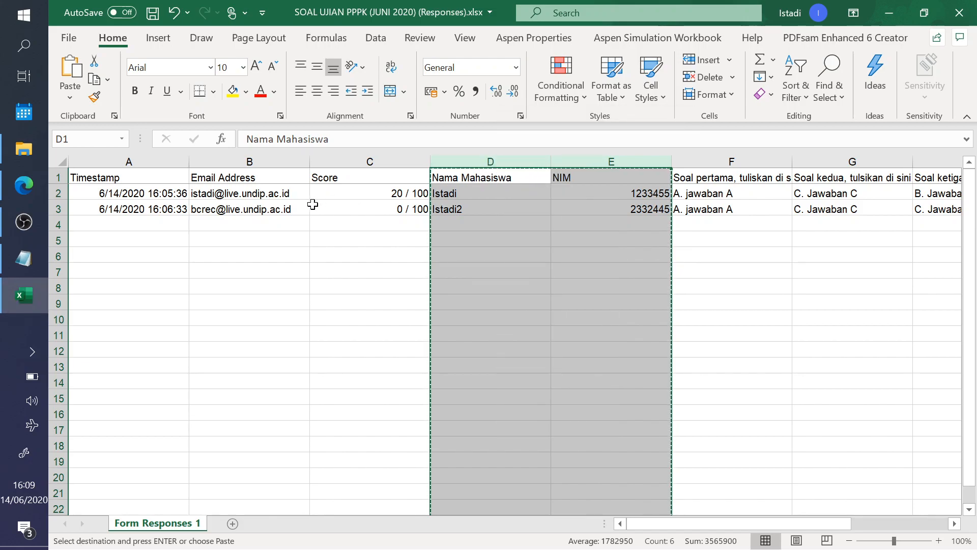
left_click(230, 162)
right_click(229, 161)
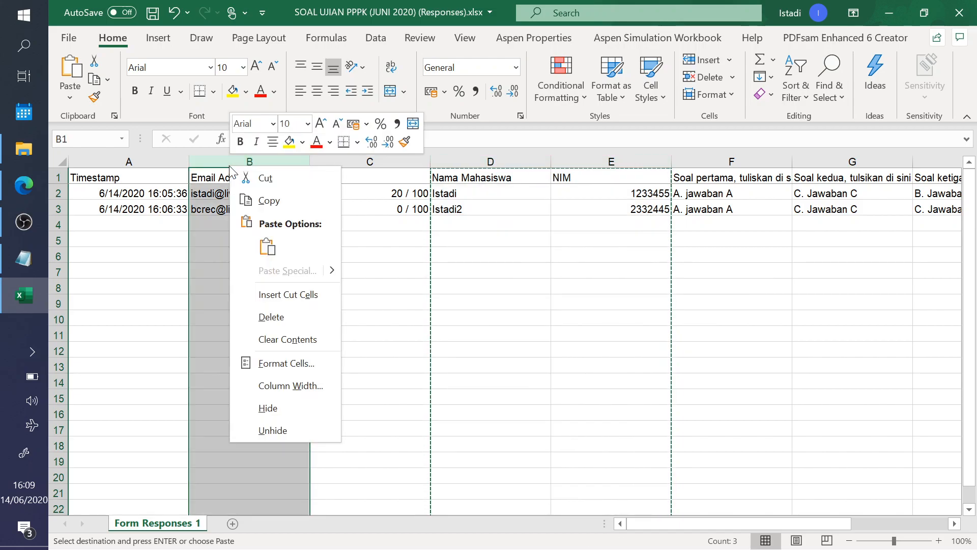
left_click(294, 297)
left_click(466, 275)
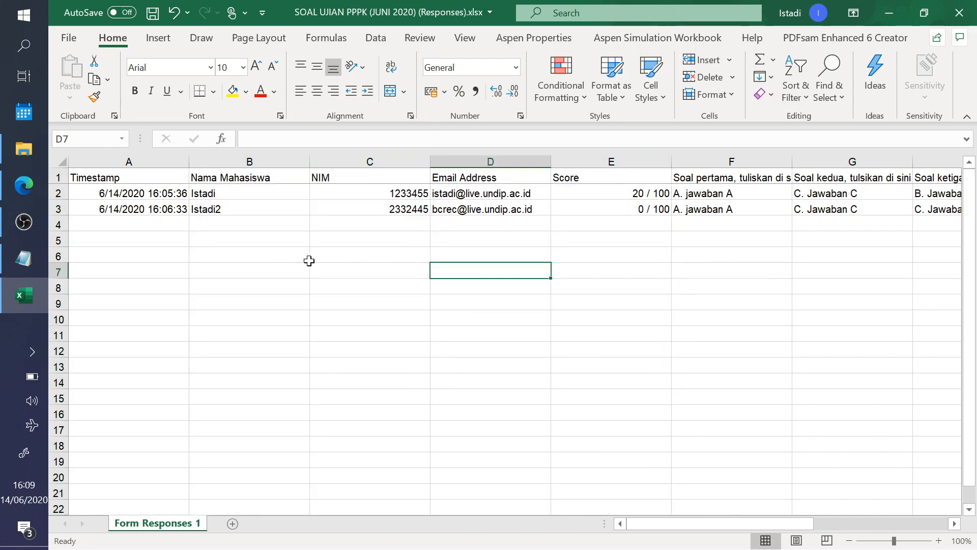
- Check the new column order: Nama Mahasiswa, NIM, Email Address, then Score
left_click(243, 179)
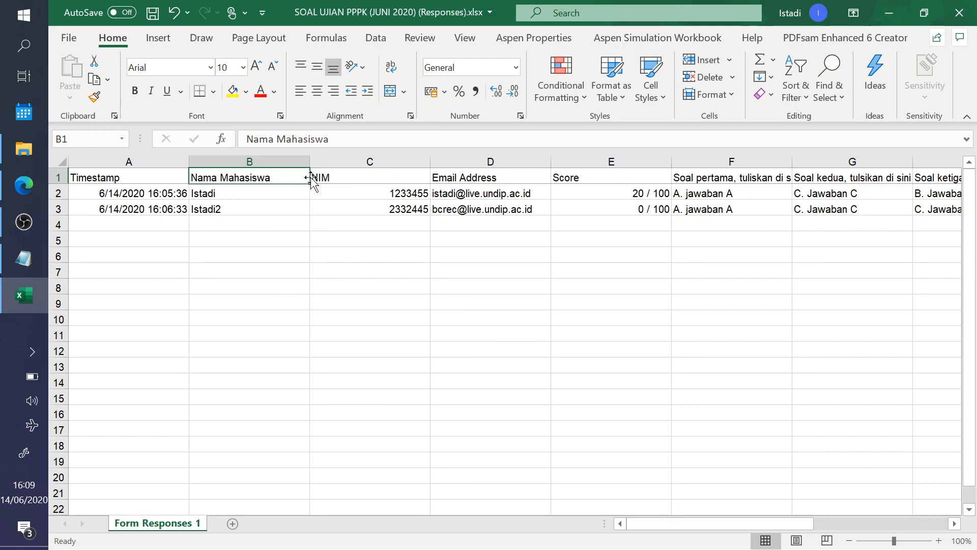
left_click(358, 180)
left_click(497, 180)
left_click(624, 177)
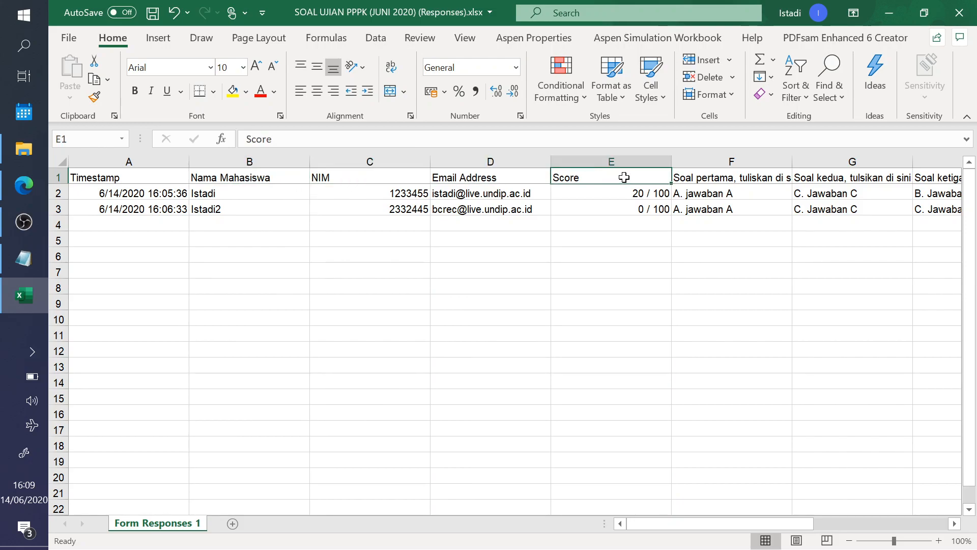
left_click(632, 209)
left_click(614, 240)
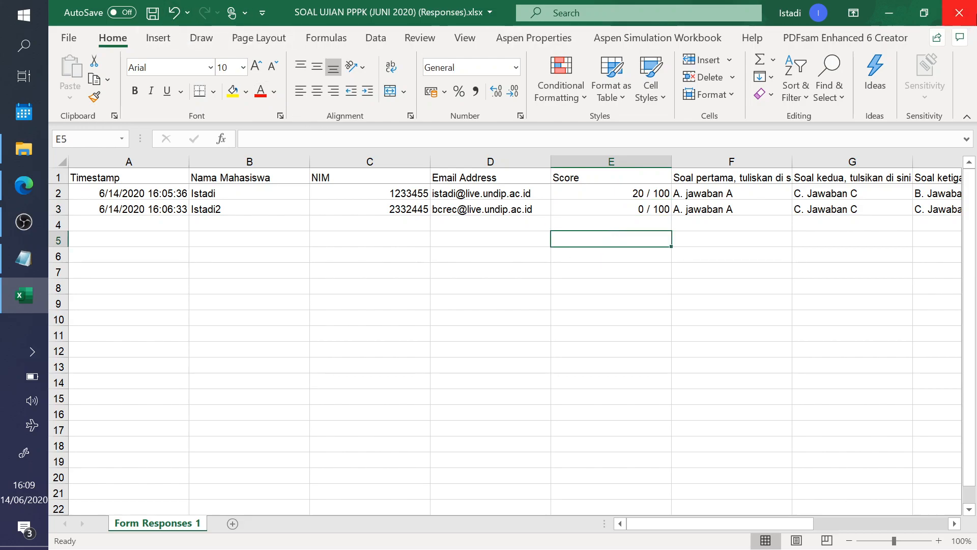
left_click(23, 224)
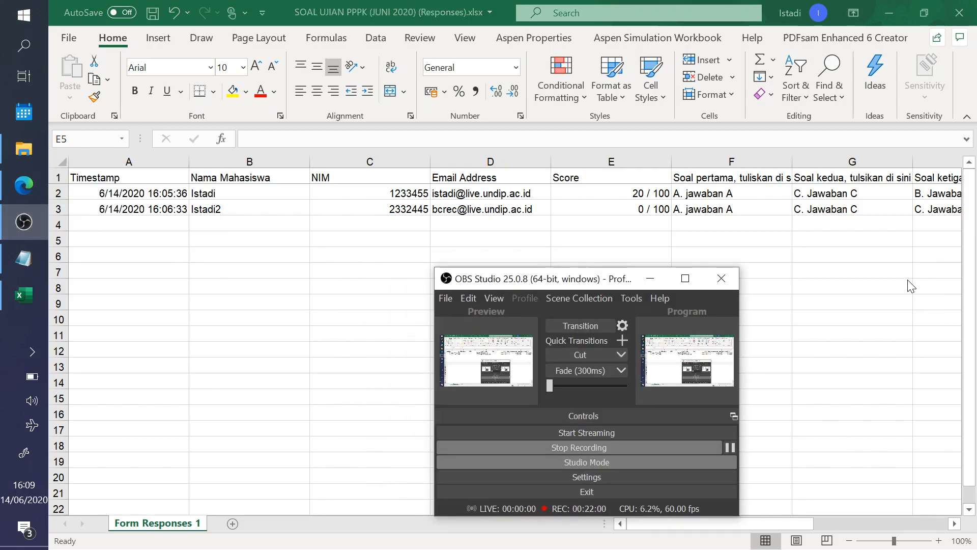
left_click(650, 278)
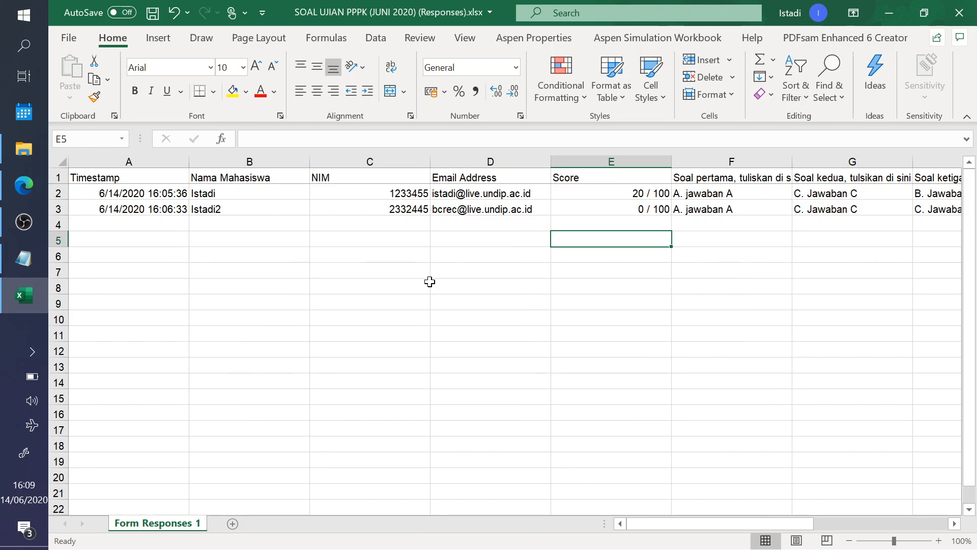